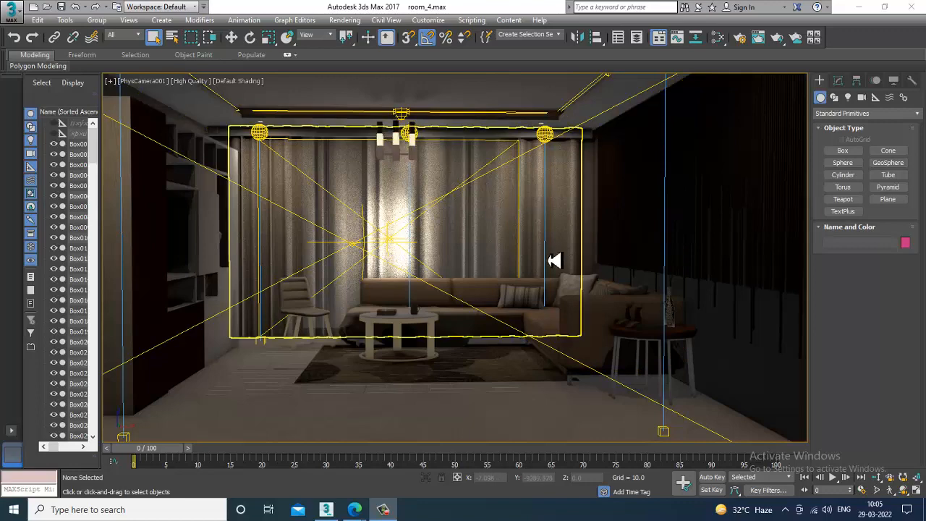
{"action": "left_click", "coordinate": [533, 260]}
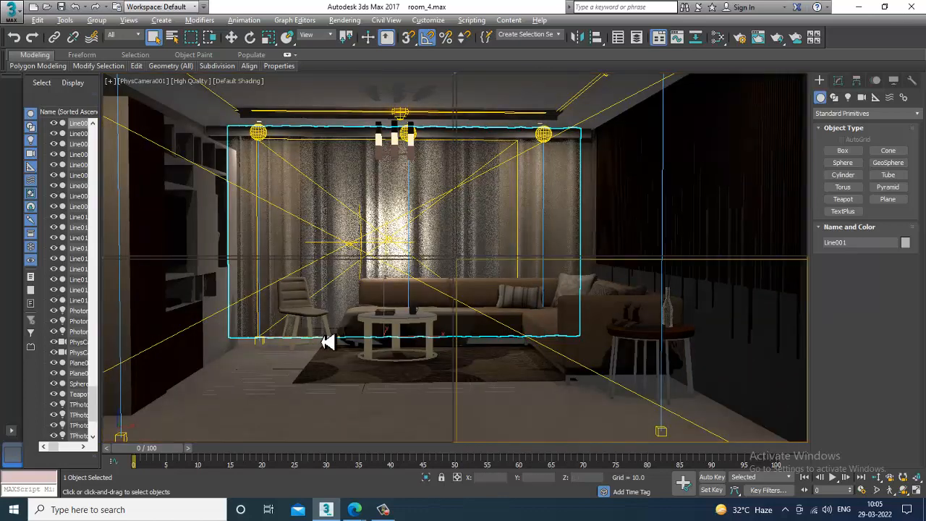
{"action": "key", "text": "alt+w"}
{"action": "mouse_move", "coordinate": [346, 375]}
{"action": "middle_mouse_down", "text": "alt"}
{"action": "mouse_move", "coordinate": [340, 393]}
{"action": "mouse_move", "coordinate": [354, 395]}
{"action": "mouse_move", "coordinate": [329, 354]}
{"action": "mouse_move", "coordinate": [350, 347]}
{"action": "mouse_move", "coordinate": [353, 366]}
{"action": "middle_mouse_up", "text": "alt"}
{"action": "key", "text": "F3"}
{"action": "scroll", "coordinate": [352, 367], "scroll_direction": "up", "scroll_amount": 4}
{"action": "middle_click", "coordinate": [548, 368]}
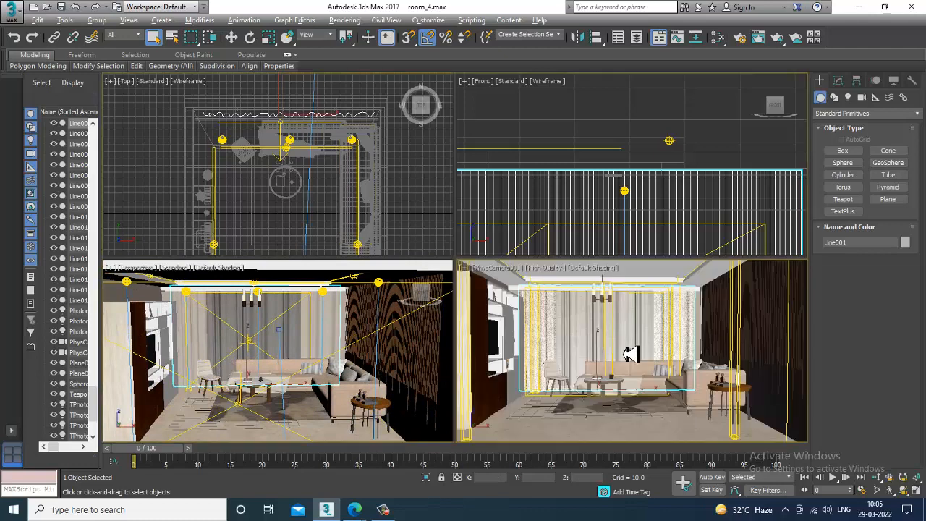
{"action": "key", "text": "alt+w"}
- Start a test render of the PhysCamera001 view and close the V-Ray frame buffer
{"action": "left_click", "coordinate": [344, 20]}
{"action": "left_click", "coordinate": [350, 36]}
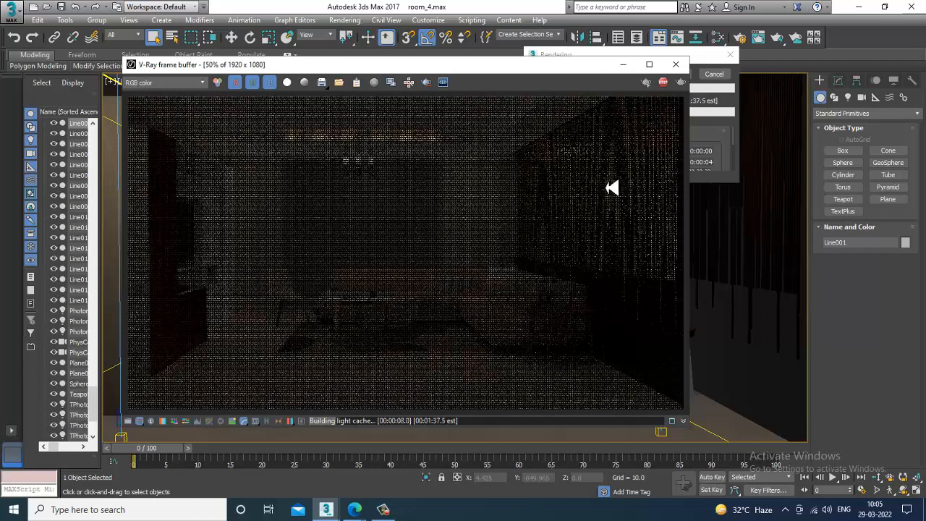
{"action": "left_click", "coordinate": [677, 66]}
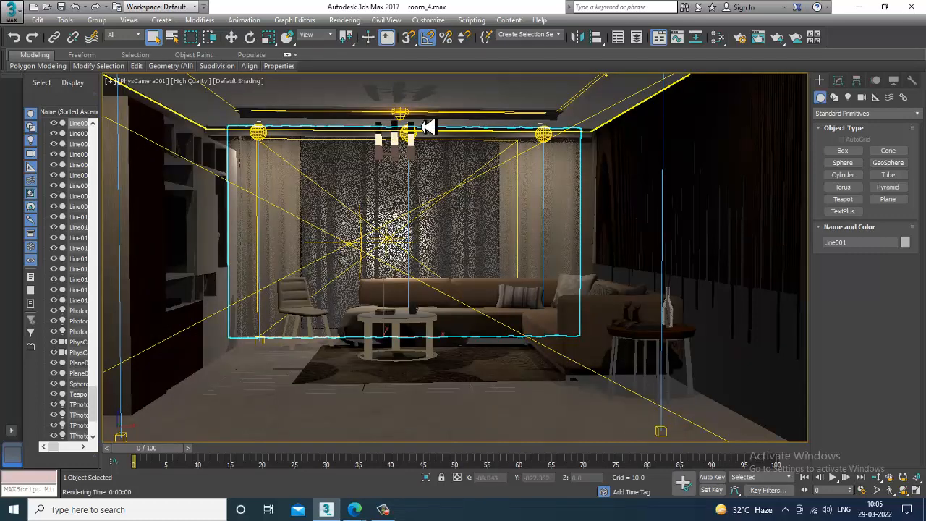
- Set the shadow type of the rear ceiling cove light, PhotometricLight003, to VRayShadowMap
{"action": "left_click", "coordinate": [404, 120]}
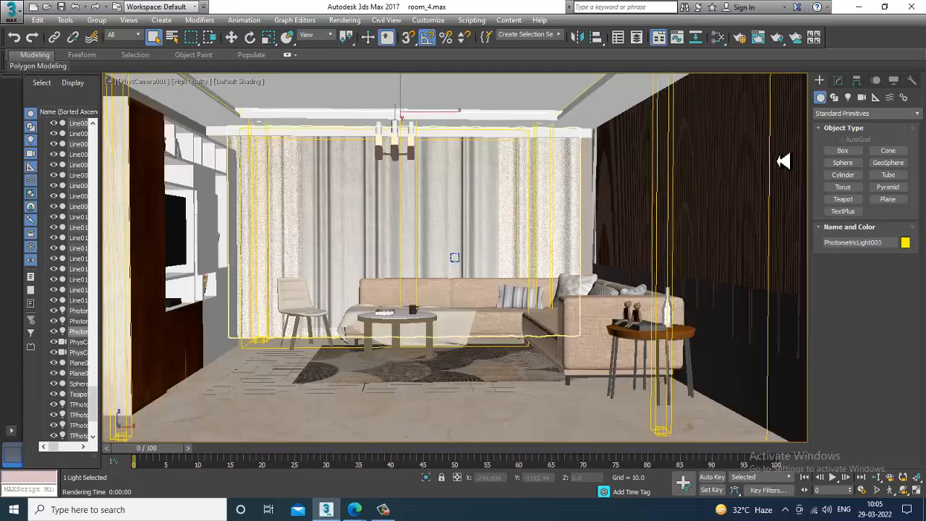
{"action": "left_click", "coordinate": [839, 82]}
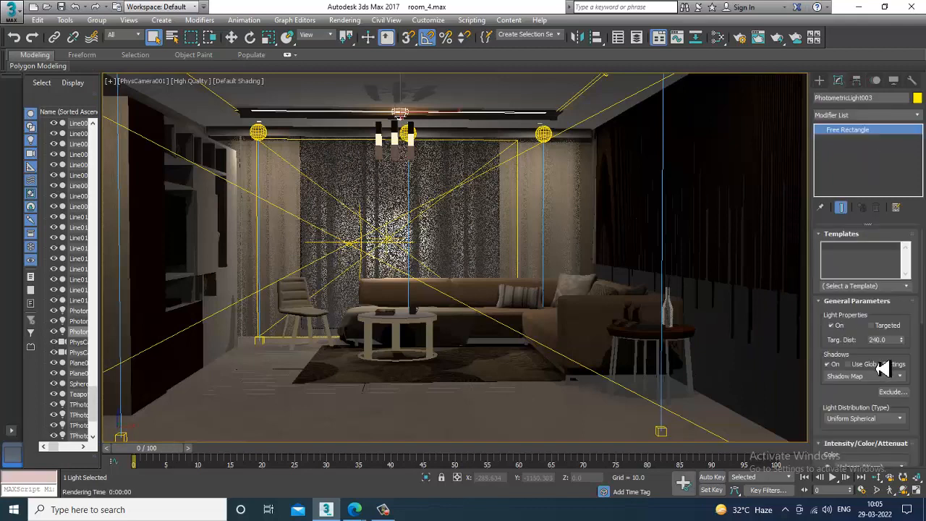
{"action": "scroll", "coordinate": [856, 394], "scroll_direction": "down", "scroll_amount": 2}
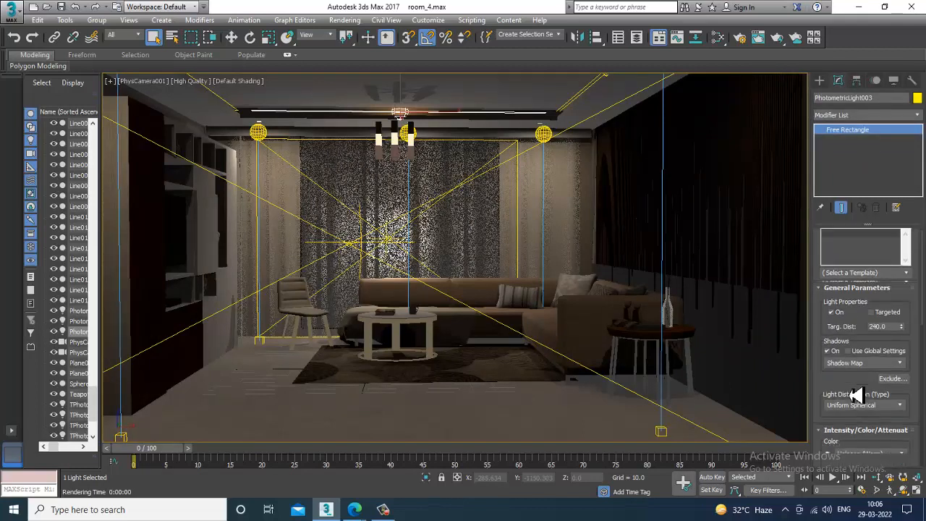
{"action": "left_click", "coordinate": [896, 364]}
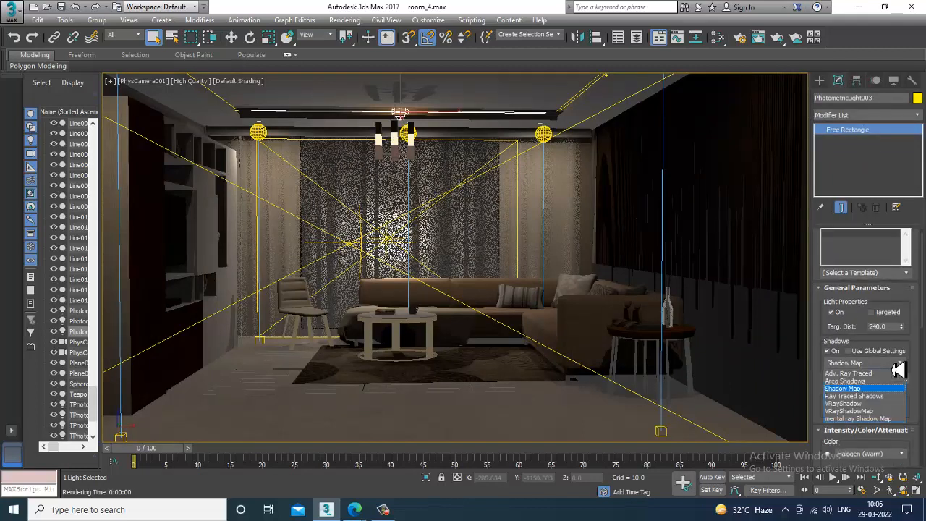
{"action": "left_click", "coordinate": [869, 412]}
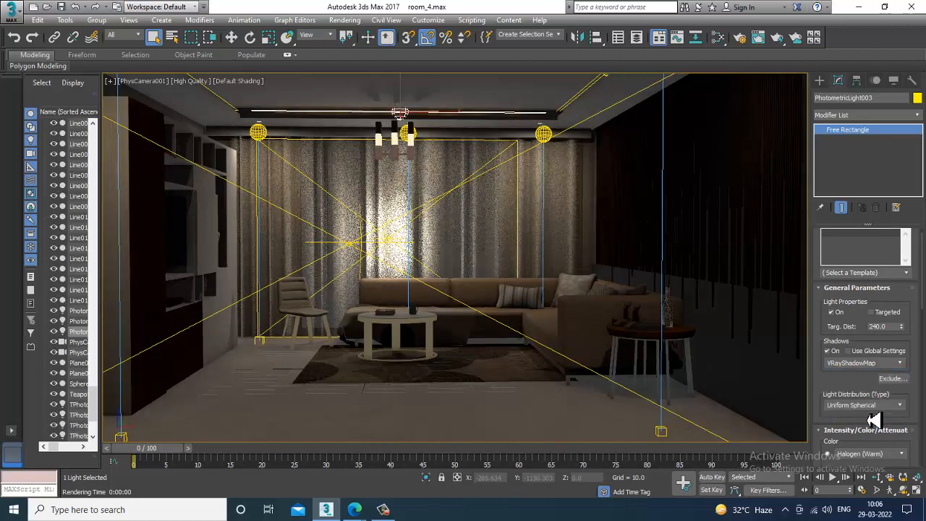
- Set the shadow type of the right-hand ceiling cove light, PhotometricLight002, to VRayShadowMap
{"action": "left_click", "coordinate": [588, 104]}
{"action": "left_click", "coordinate": [587, 101]}
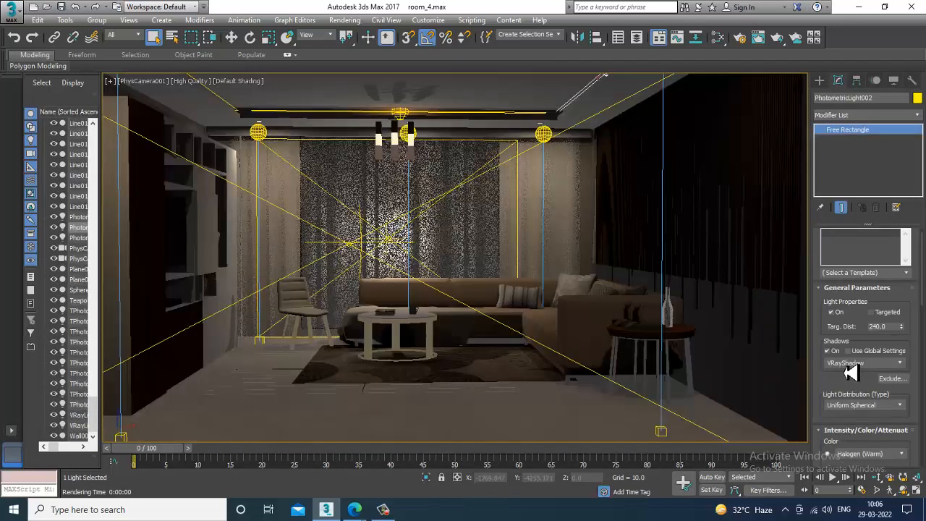
{"action": "left_click", "coordinate": [853, 364]}
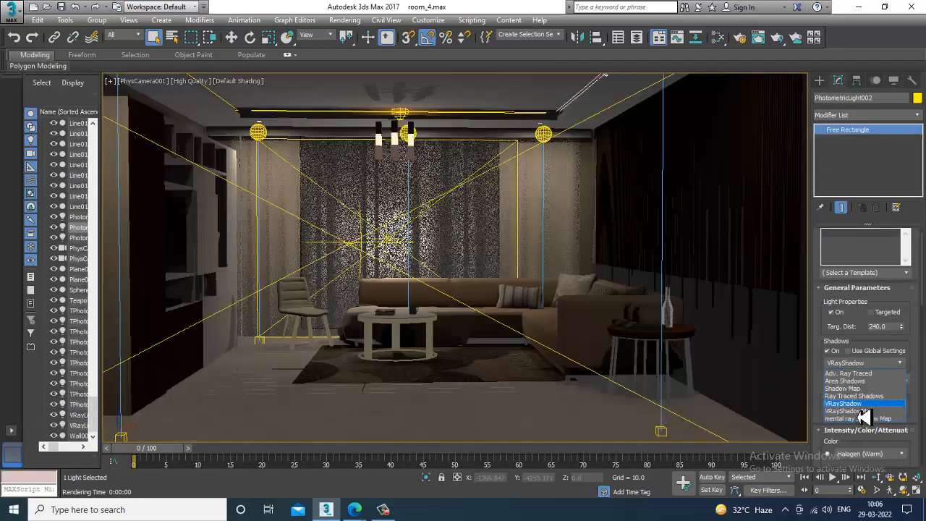
{"action": "left_click", "coordinate": [857, 412]}
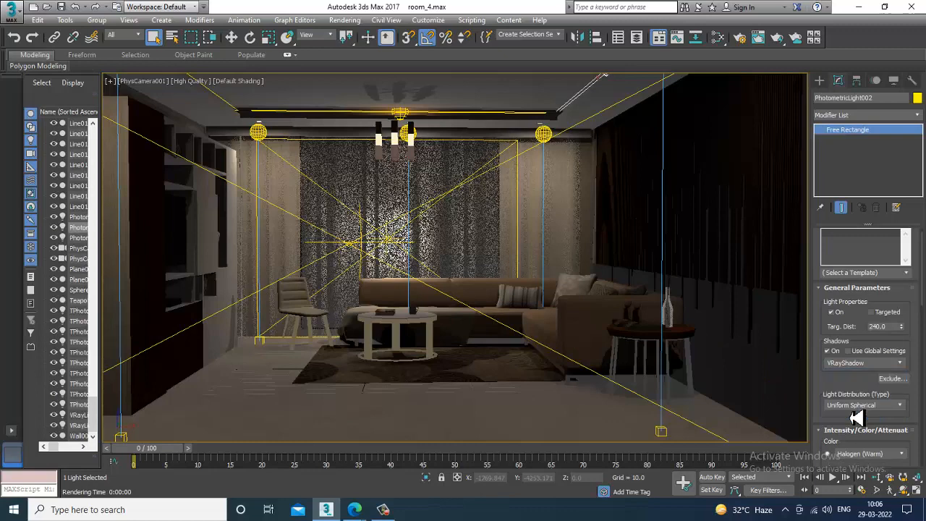
- Give the left-hand ceiling cove light, PhotometricLight001, VRayShadowMap shadows and a Uniform Diffuse light distribution
{"action": "left_click", "coordinate": [222, 101]}
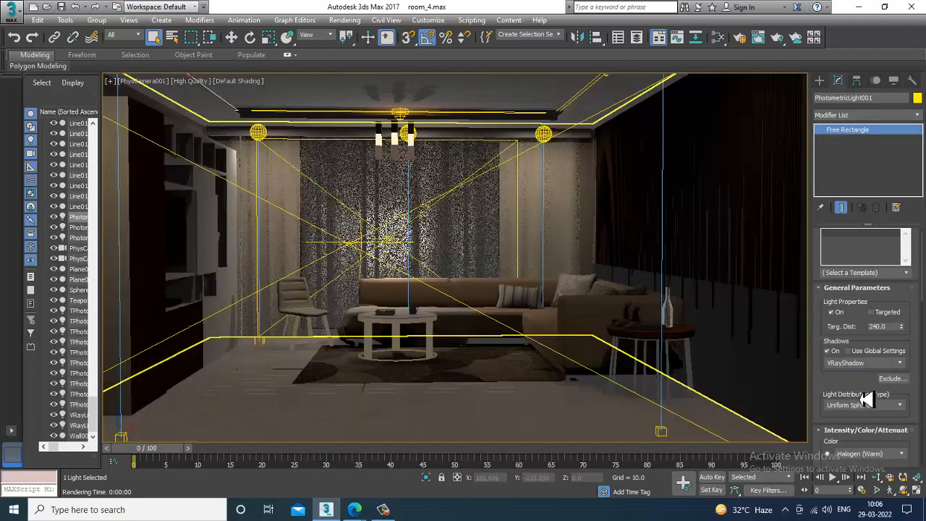
{"action": "left_click", "coordinate": [866, 404]}
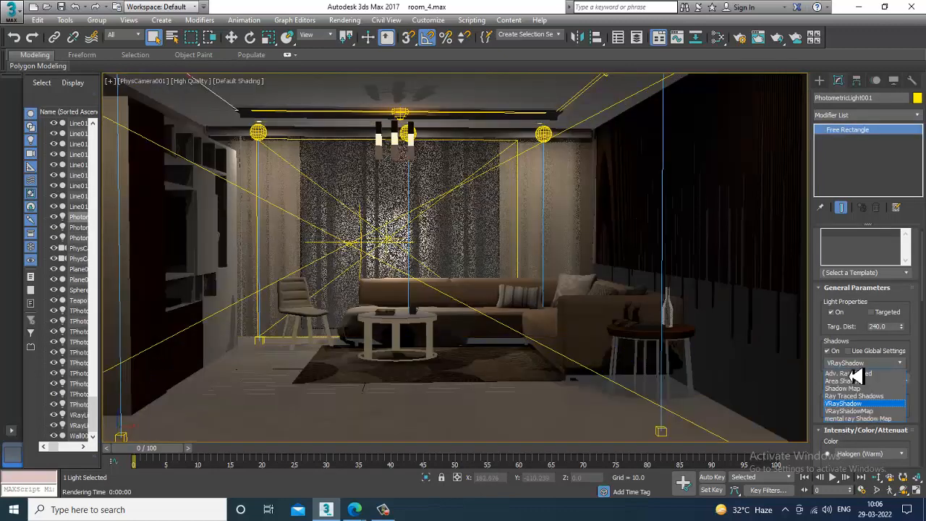
{"action": "left_click", "coordinate": [857, 418]}
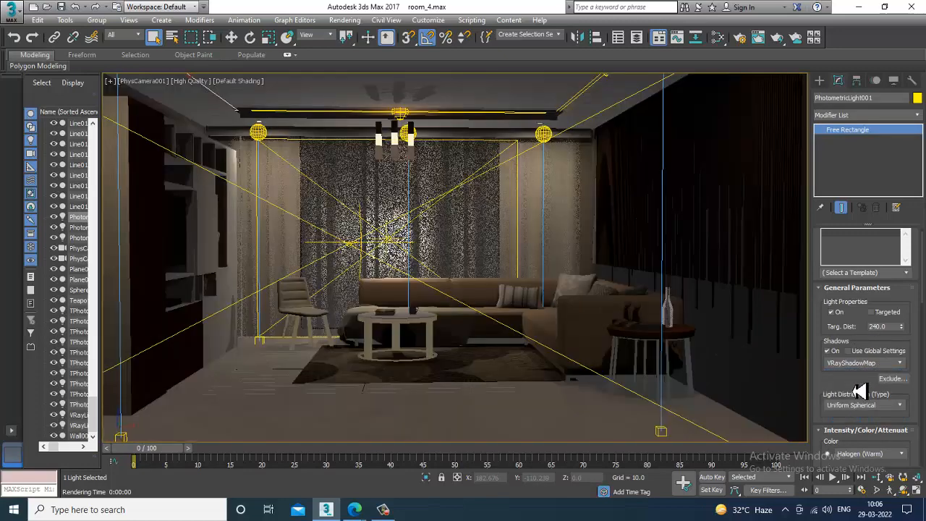
{"action": "left_click_drag", "start_coordinate": [860, 392], "coordinate": [860, 333]}
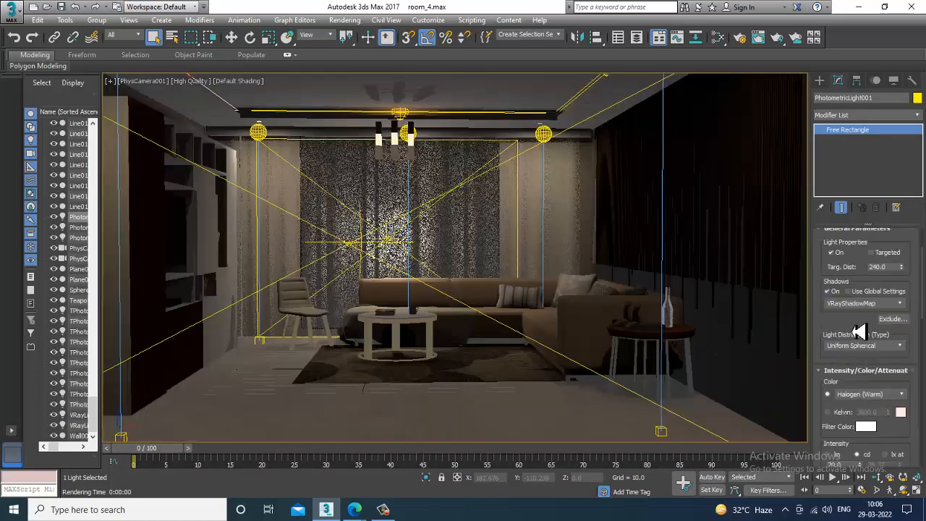
{"action": "scroll", "coordinate": [863, 347], "scroll_direction": "down", "scroll_amount": 1}
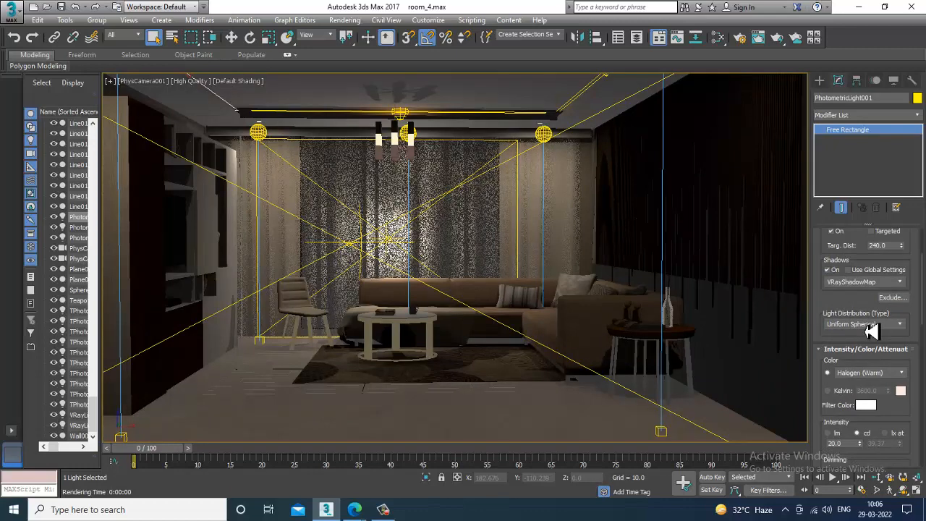
{"action": "left_click", "coordinate": [872, 326]}
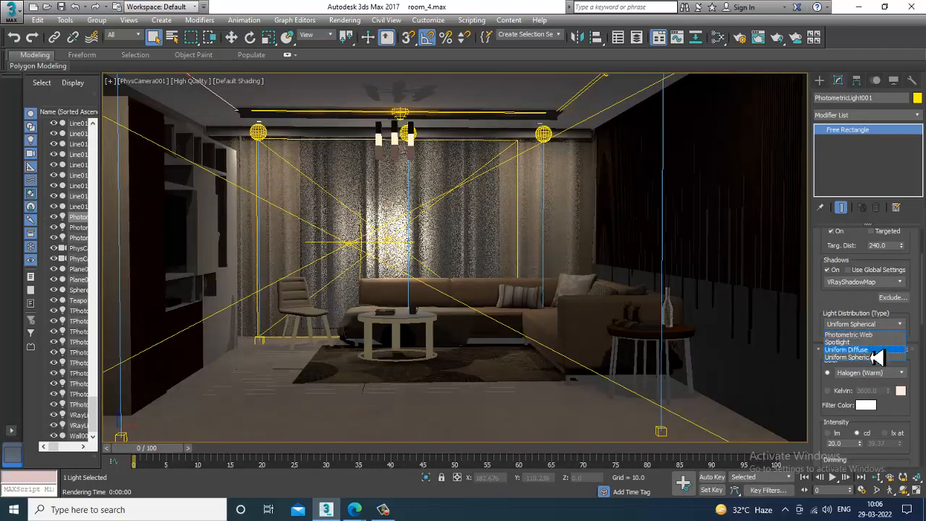
{"action": "left_click", "coordinate": [874, 351]}
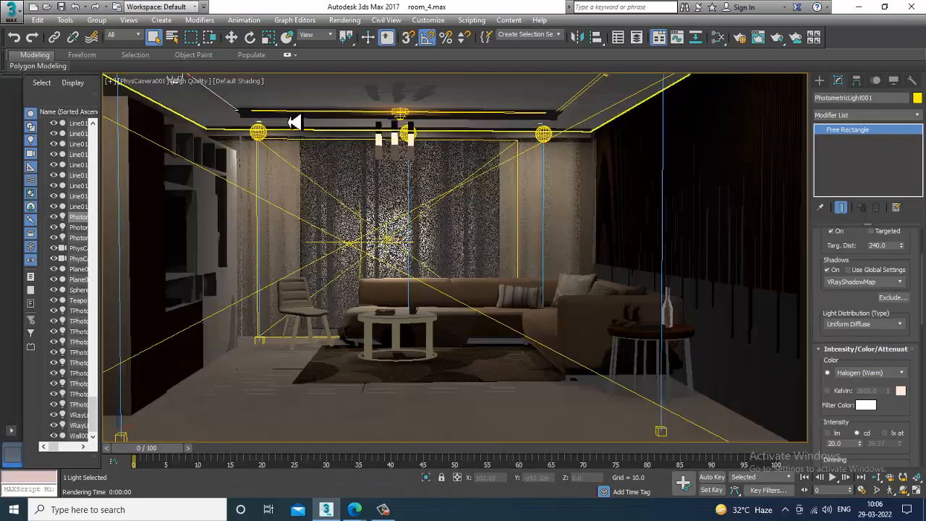
- Set the light distribution of the rear and right-hand ceiling cove lights, PhotometricLight003 and PhotometricLight002, to Uniform Diffuse
{"action": "left_click", "coordinate": [297, 119]}
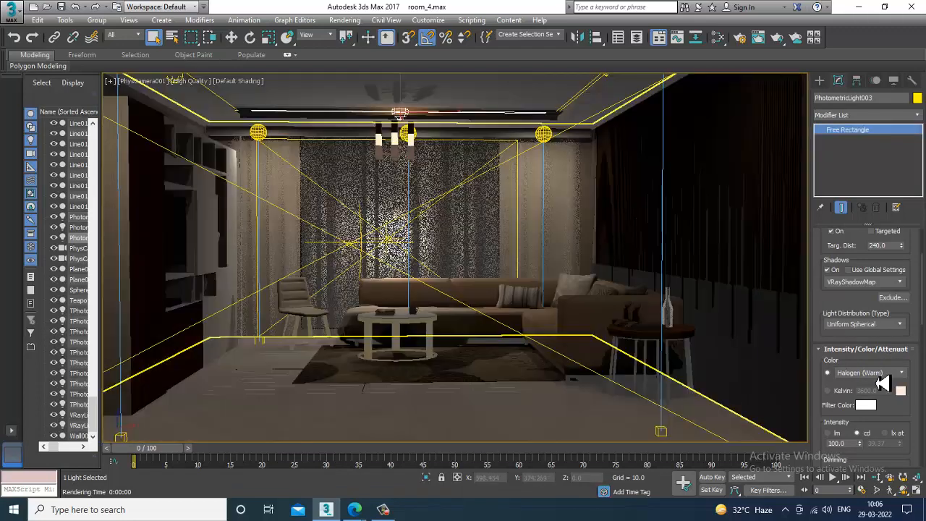
{"action": "left_click", "coordinate": [864, 324]}
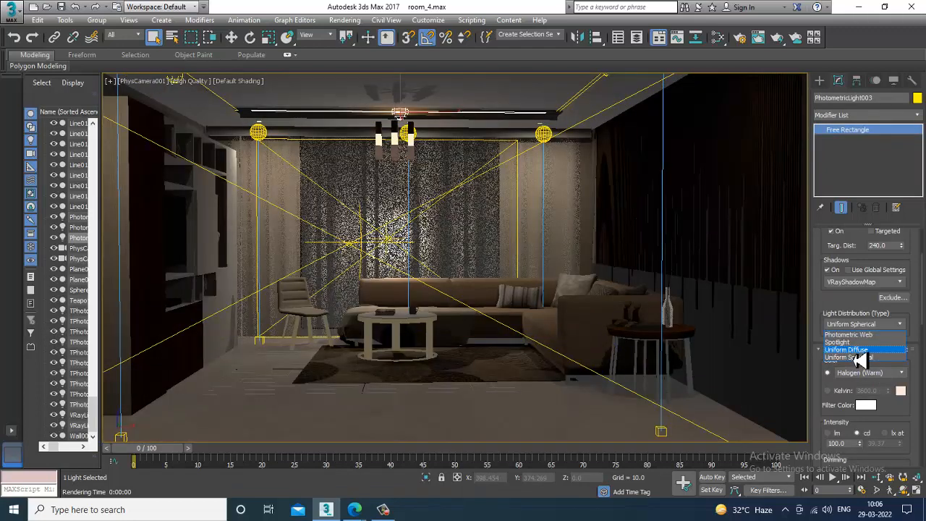
{"action": "left_click", "coordinate": [858, 351]}
{"action": "left_click", "coordinate": [583, 103]}
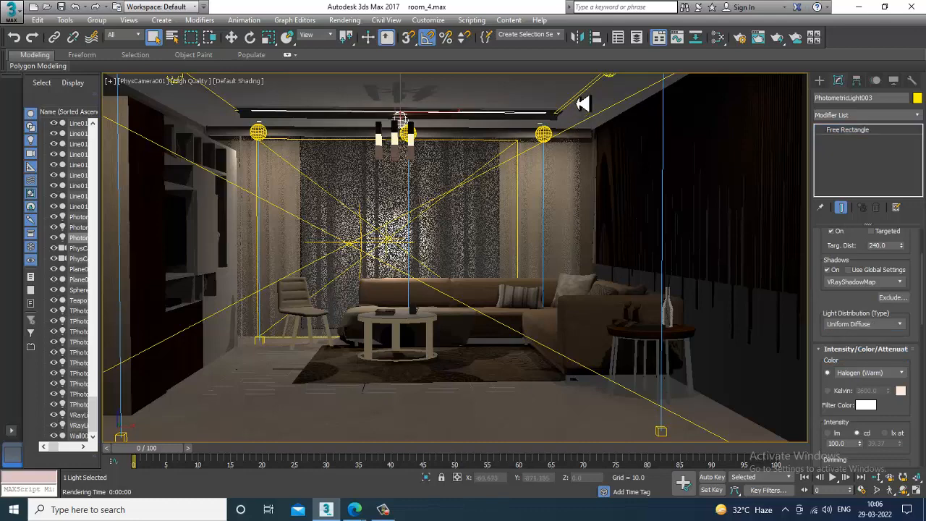
{"action": "left_click", "coordinate": [868, 325]}
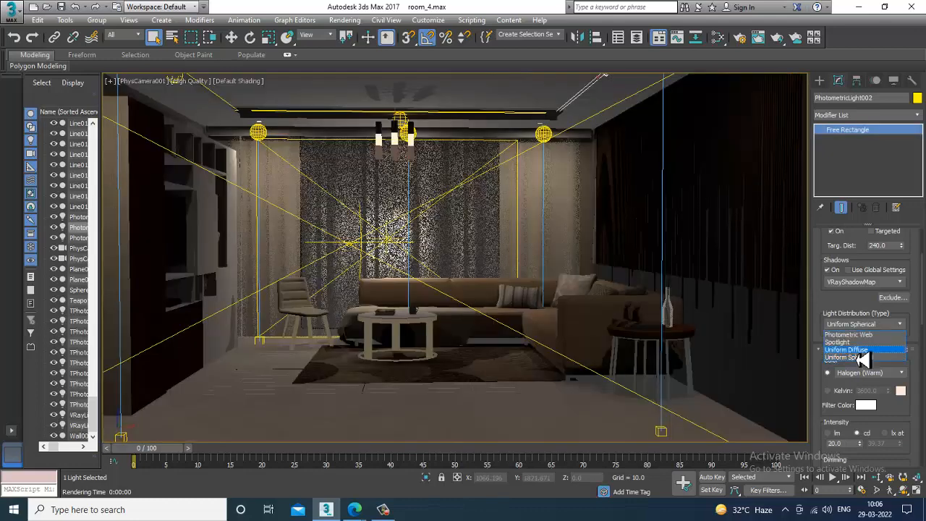
{"action": "left_click", "coordinate": [860, 349]}
- Test render the camera view with the modified cove lights, then stop it and close the frame buffer
{"action": "left_click", "coordinate": [367, 38]}
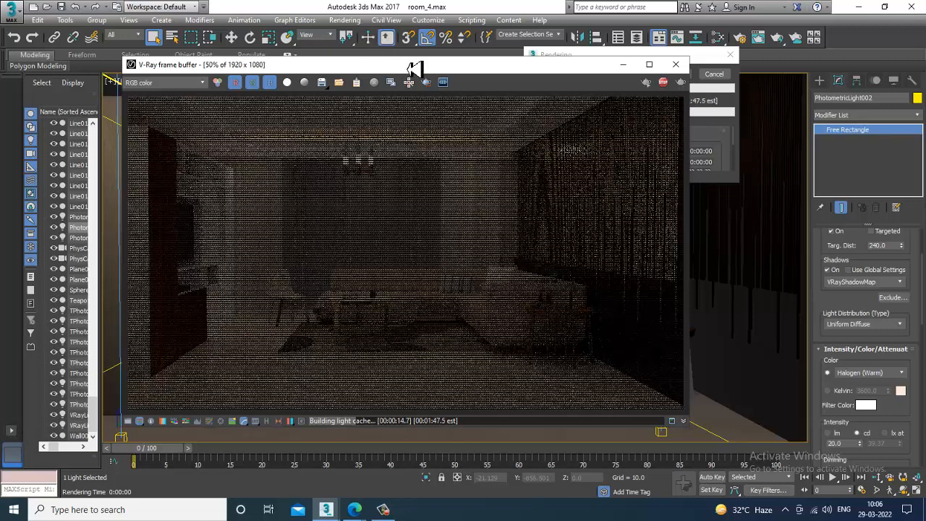
{"action": "left_click", "coordinate": [663, 82]}
{"action": "left_click", "coordinate": [676, 65]}
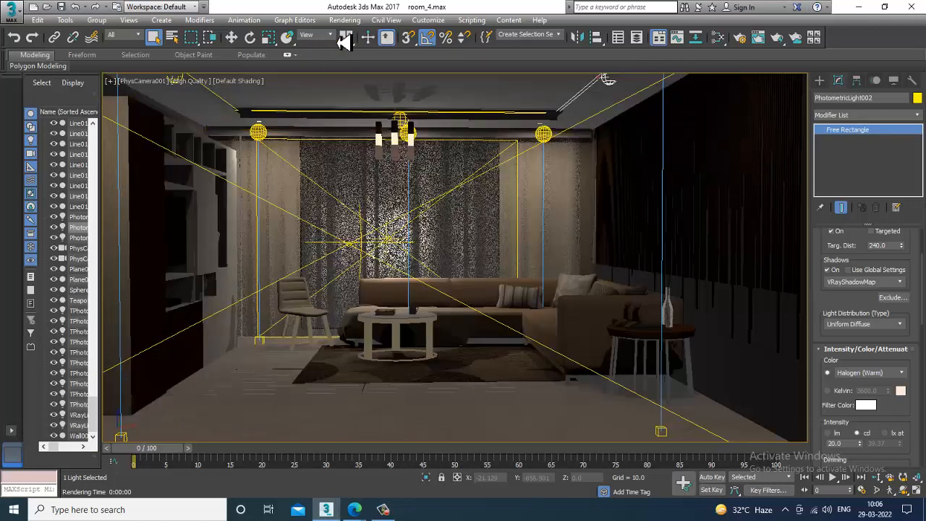
- Examine the bucket image sampler's noise threshold in the V-Ray render settings, then minimize the Render Setup window
{"action": "left_click", "coordinate": [344, 20]}
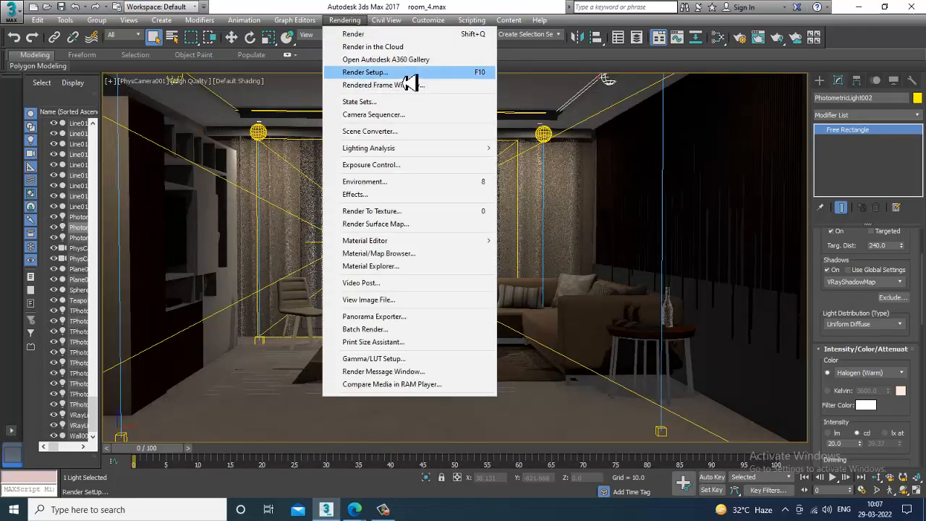
{"action": "left_click", "coordinate": [407, 84]}
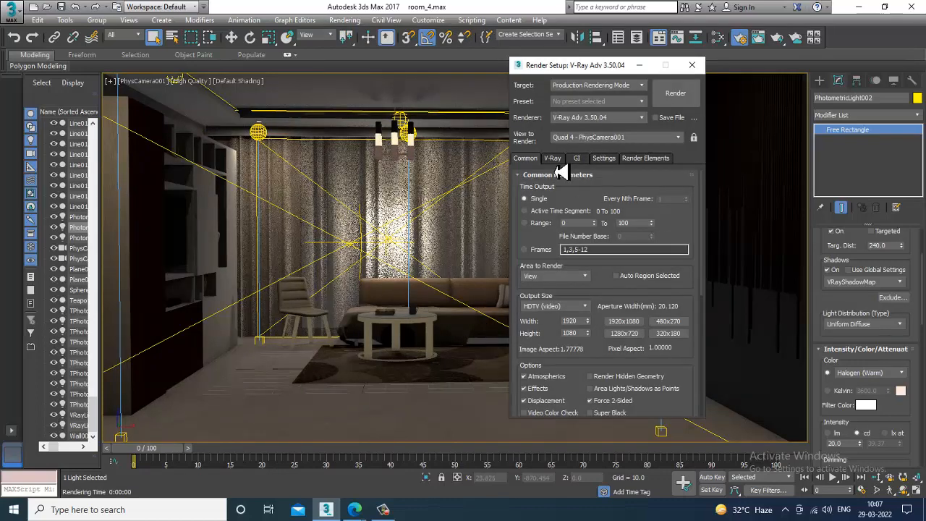
{"action": "left_click", "coordinate": [554, 160]}
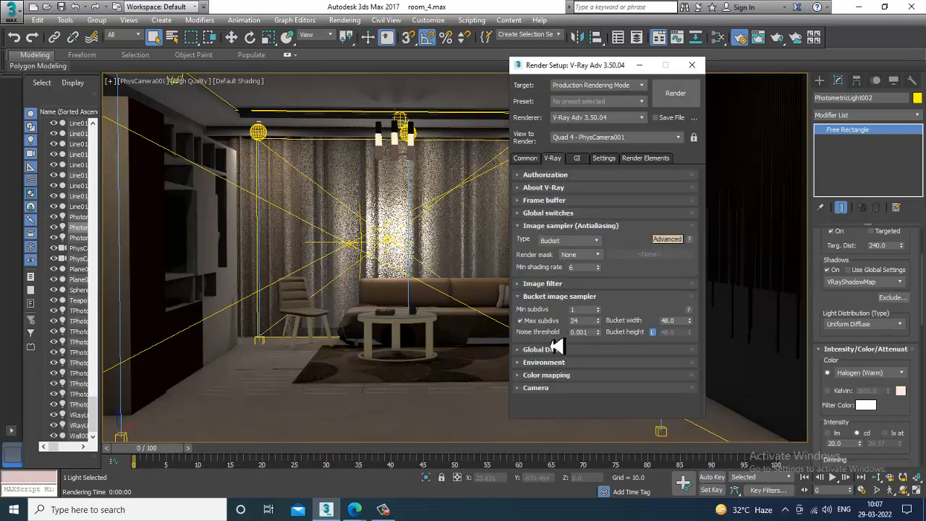
{"action": "left_click", "coordinate": [590, 333]}
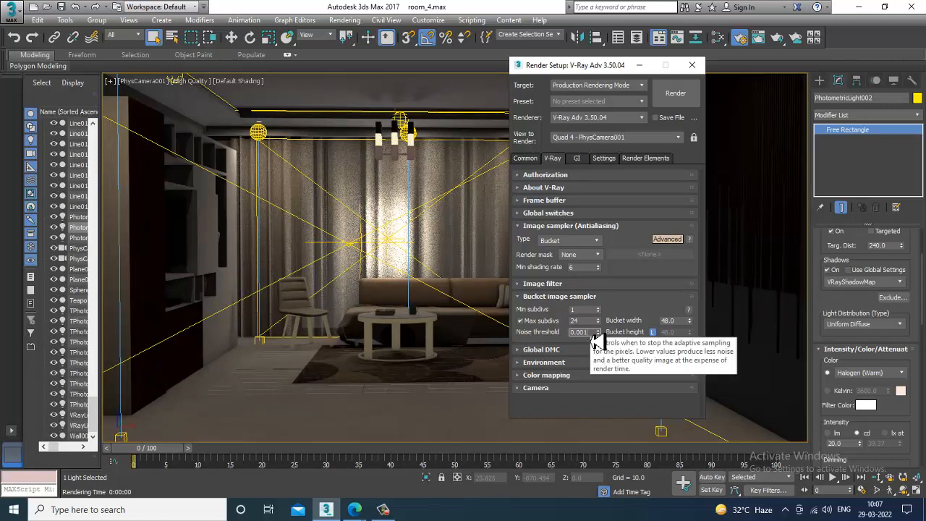
{"action": "left_click_drag", "start_coordinate": [590, 334], "coordinate": [547, 340]}
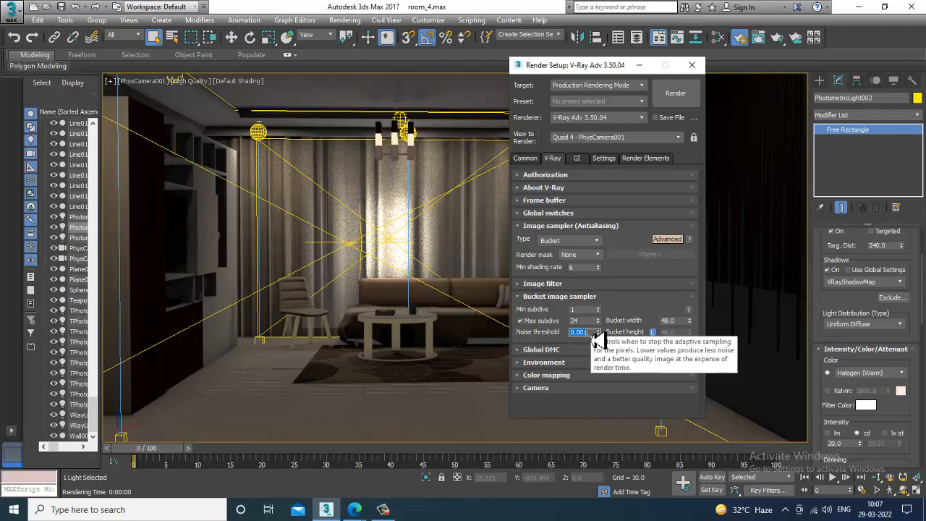
{"action": "left_click", "coordinate": [640, 65]}
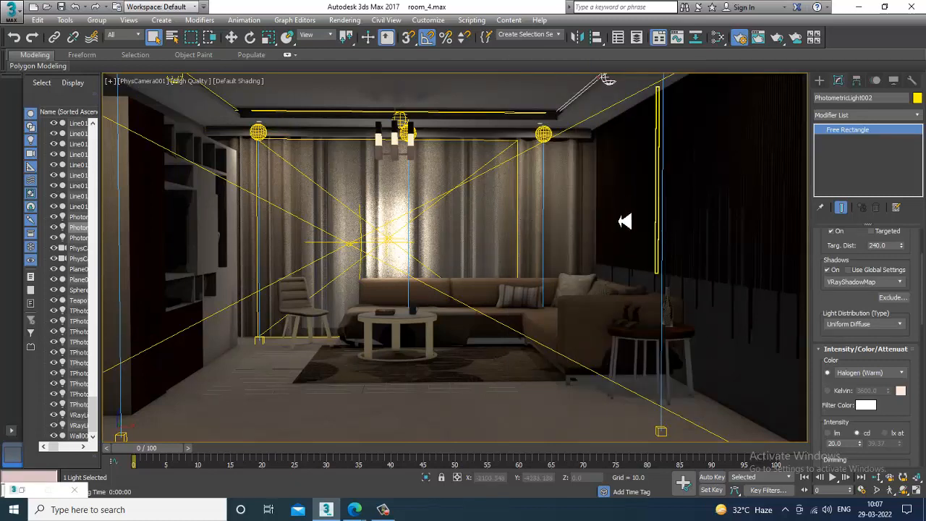
- Open the Slate Material Editor and look through the VRayMtl nodes in View1
{"action": "left_click_drag", "start_coordinate": [625, 221], "coordinate": [633, 222]}
{"action": "key", "text": "m"}
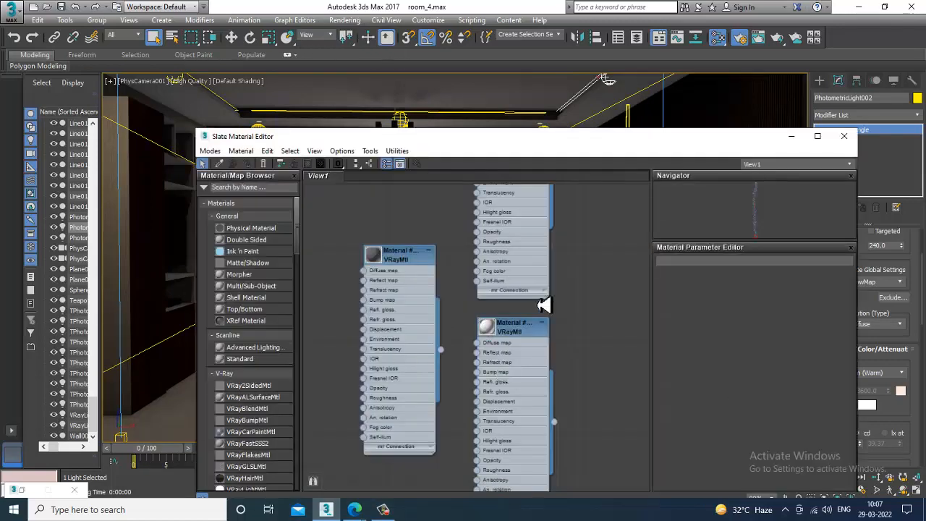
{"action": "scroll", "coordinate": [562, 372], "scroll_direction": "up", "scroll_amount": 3}
{"action": "scroll", "coordinate": [556, 365], "scroll_direction": "up", "scroll_amount": 5}
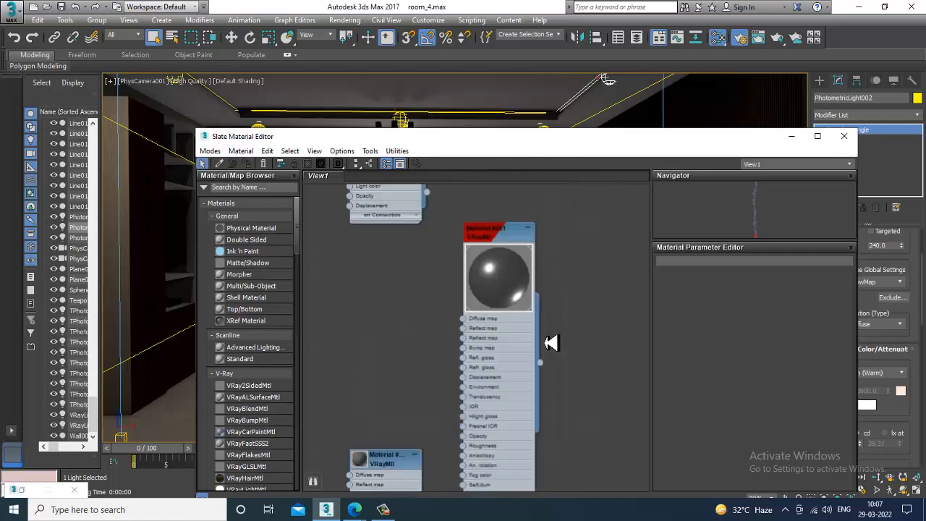
- Reopen the render settings and examine the image filter and bucket image sampler values
{"action": "left_click", "coordinate": [344, 20]}
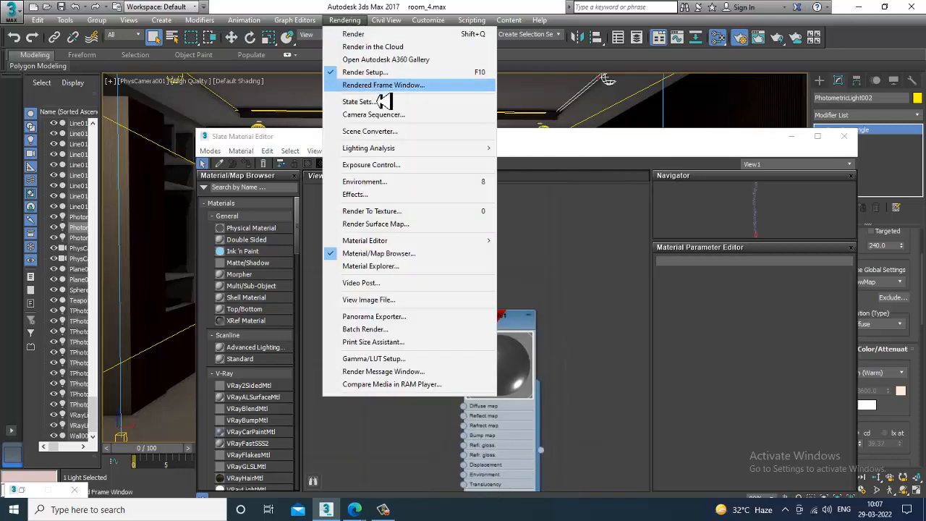
{"action": "left_click", "coordinate": [356, 23]}
{"action": "left_click", "coordinate": [355, 23]}
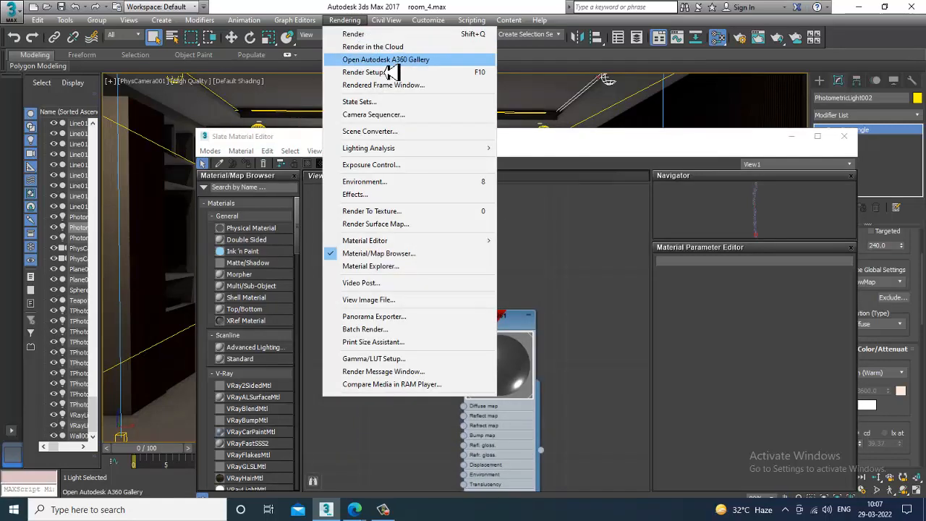
{"action": "left_click", "coordinate": [395, 73]}
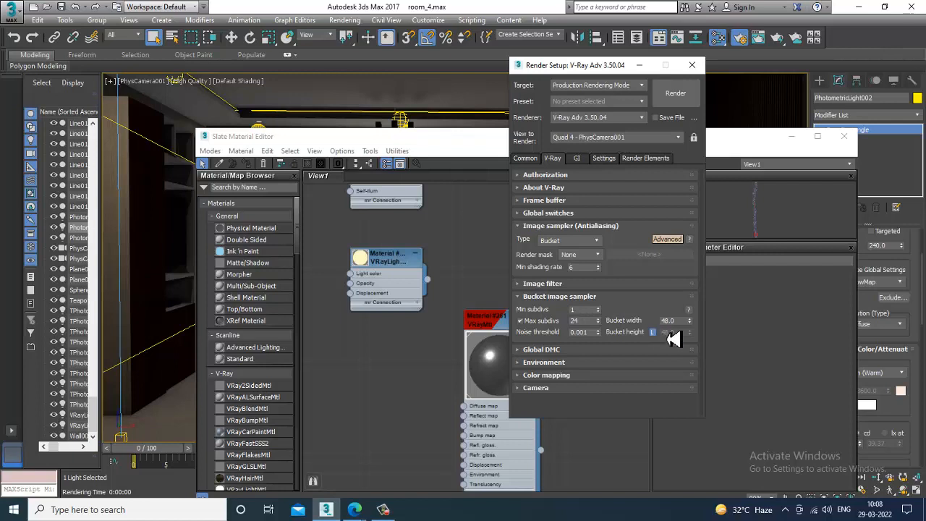
{"action": "left_click", "coordinate": [550, 284]}
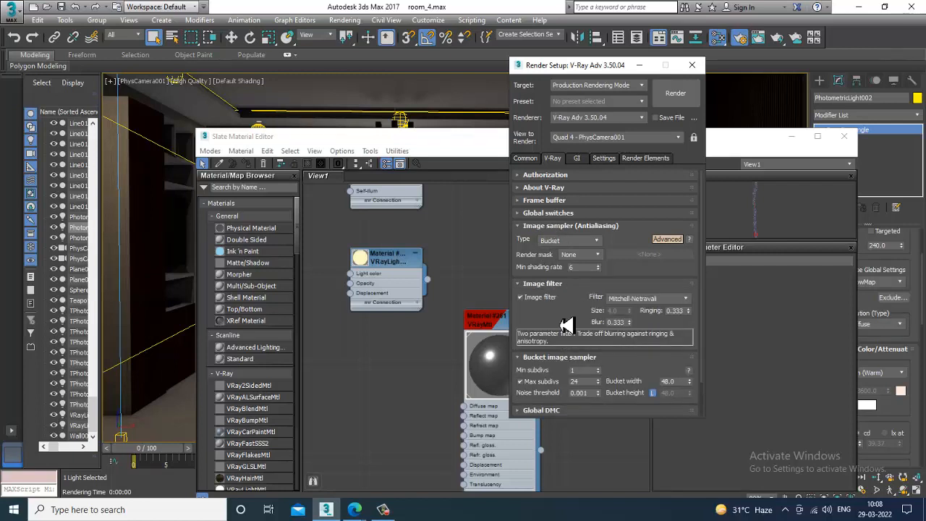
{"action": "scroll", "coordinate": [560, 239], "scroll_direction": "down", "scroll_amount": 2}
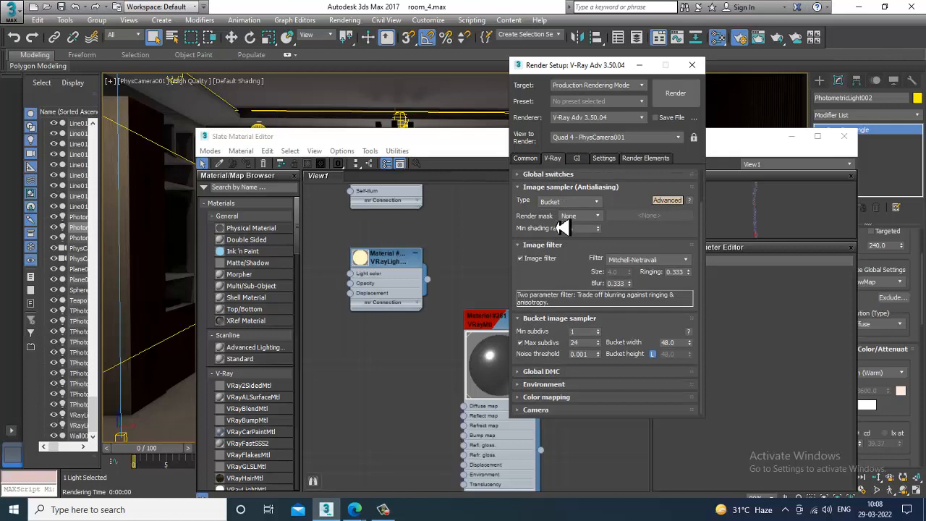
- Set the Global DMC noise threshold to 0.001, then minimize the render settings window
{"action": "left_click", "coordinate": [560, 375]}
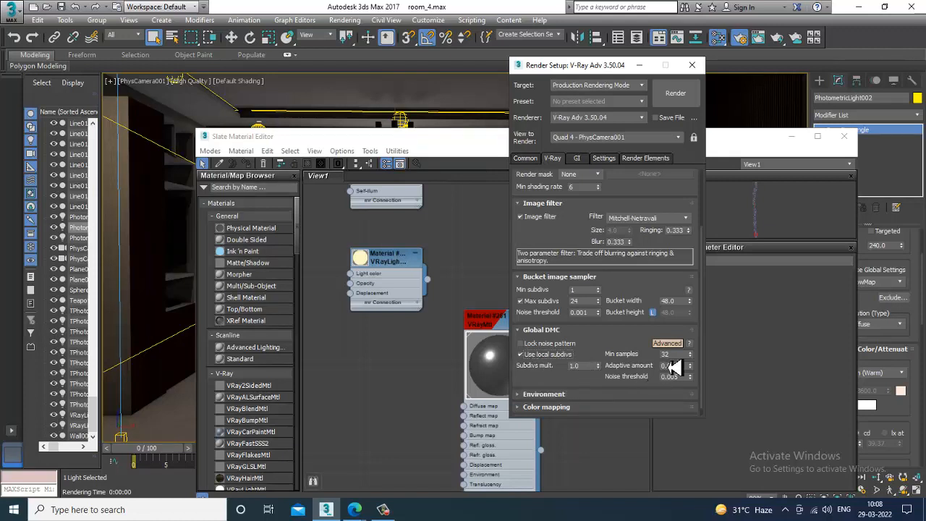
{"action": "key", "text": "Tab"}
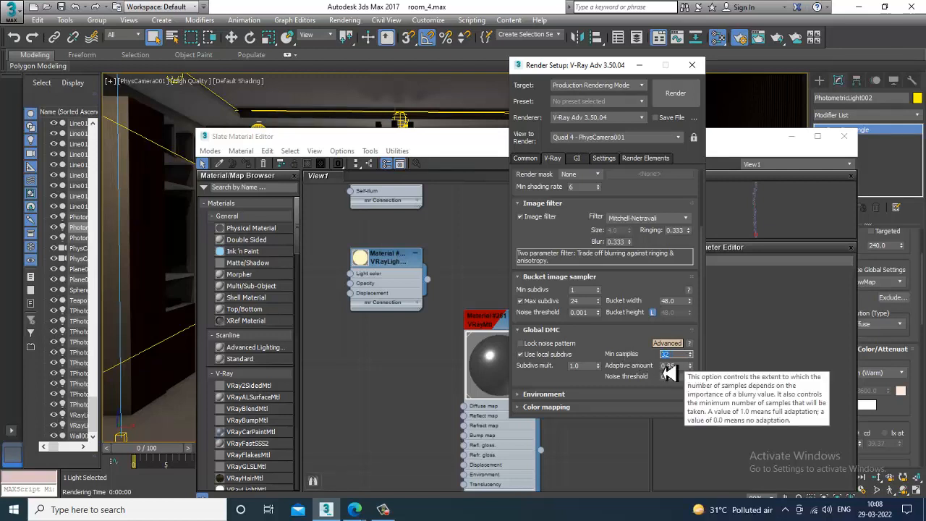
{"action": "left_click_drag", "start_coordinate": [682, 379], "coordinate": [615, 381]}
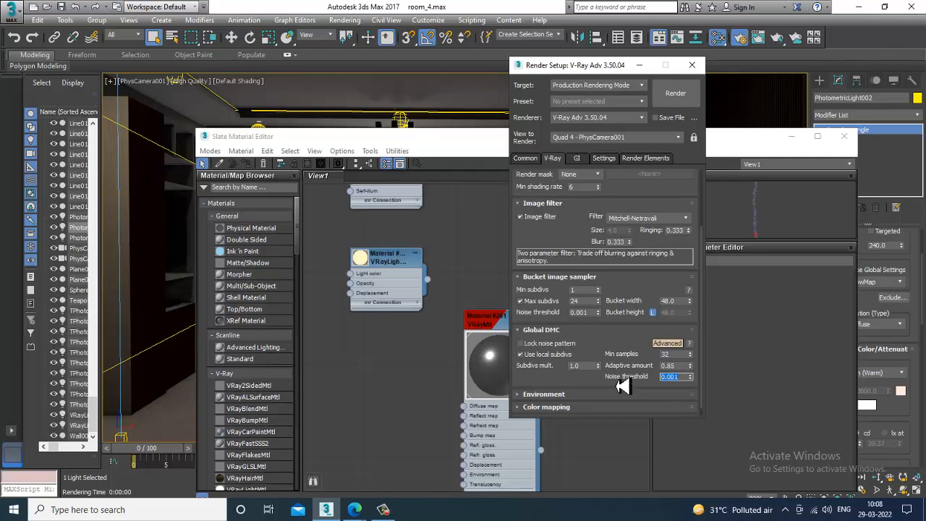
{"action": "left_click", "coordinate": [640, 67]}
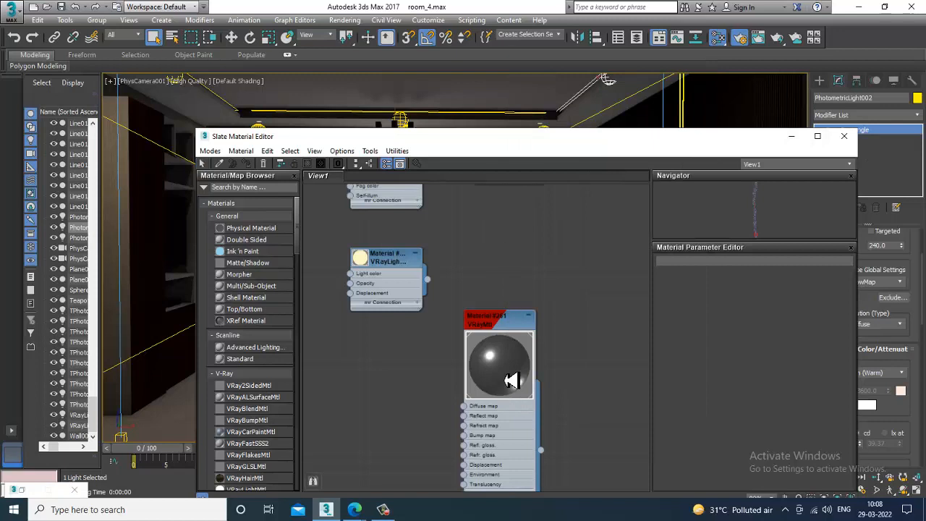
- Find the carpet material at the start of the node network and examine its reflection subdivs
{"action": "middle_click_drag", "start_coordinate": [550, 250], "coordinate": [555, 374]}
{"action": "middle_click_drag", "start_coordinate": [491, 202], "coordinate": [502, 326]}
{"action": "middle_click_drag", "start_coordinate": [495, 254], "coordinate": [506, 383]}
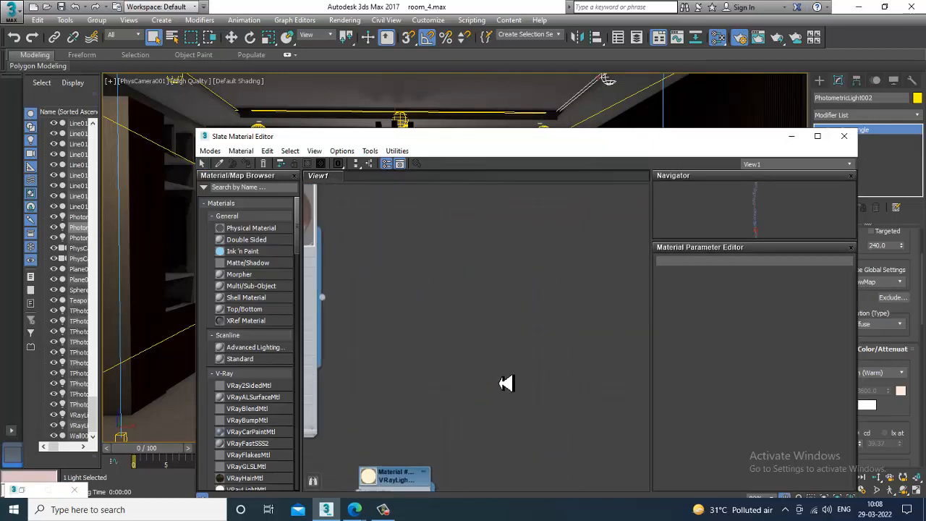
{"action": "scroll", "coordinate": [493, 364], "scroll_direction": "down", "scroll_amount": 8}
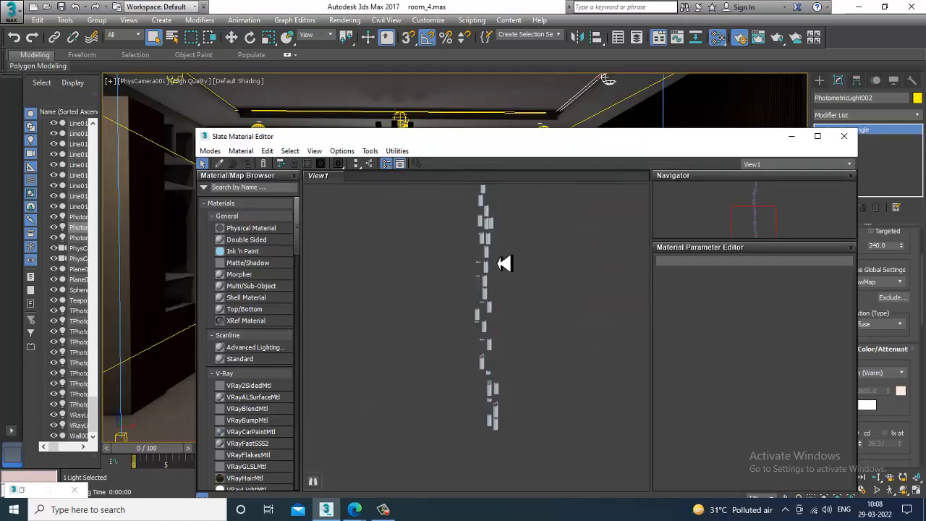
{"action": "middle_click_drag", "start_coordinate": [502, 263], "coordinate": [515, 405]}
{"action": "scroll", "coordinate": [499, 354], "scroll_direction": "up", "scroll_amount": 8}
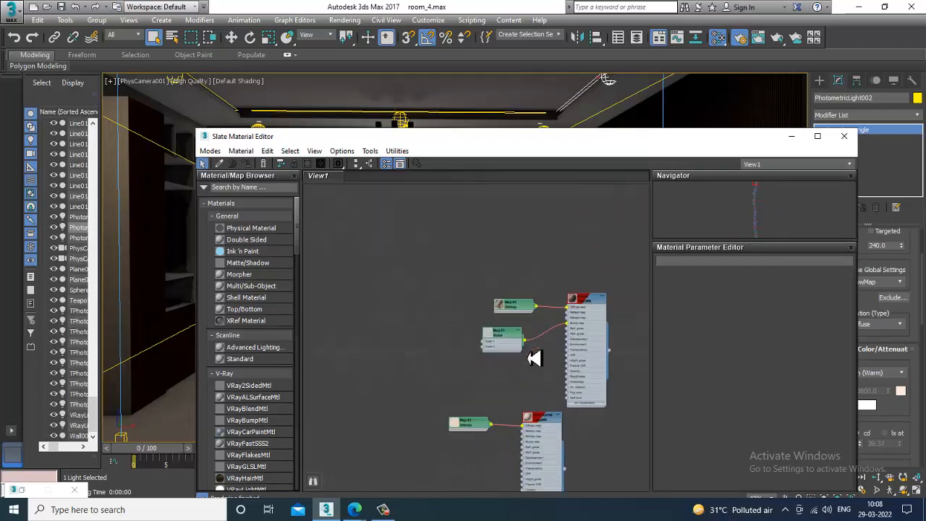
{"action": "middle_click_drag", "start_coordinate": [631, 333], "coordinate": [511, 347]}
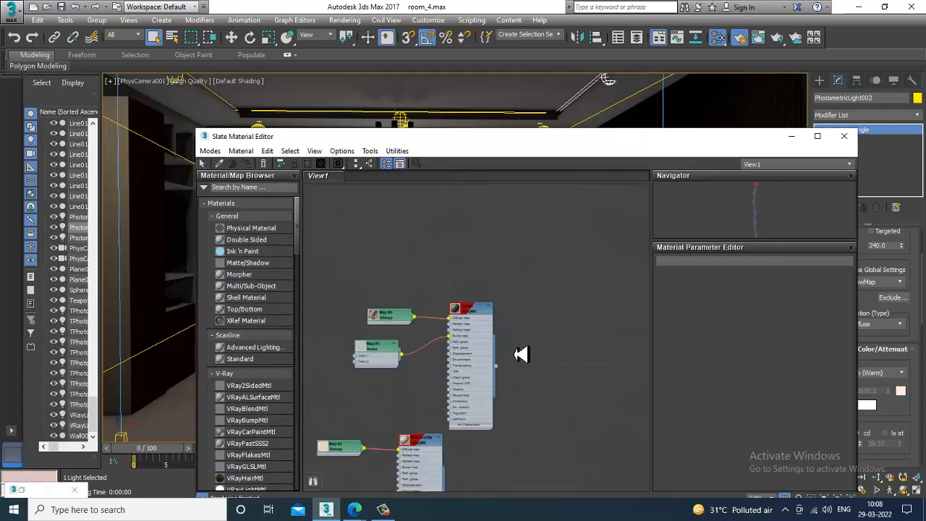
{"action": "scroll", "coordinate": [502, 311], "scroll_direction": "up", "scroll_amount": 2}
{"action": "double_click", "coordinate": [505, 309]}
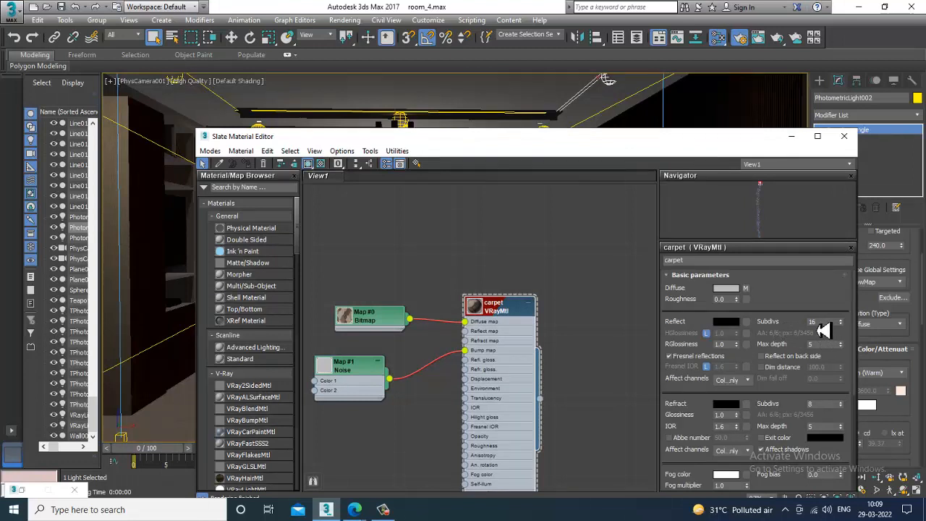
{"action": "double_click", "coordinate": [816, 322]}
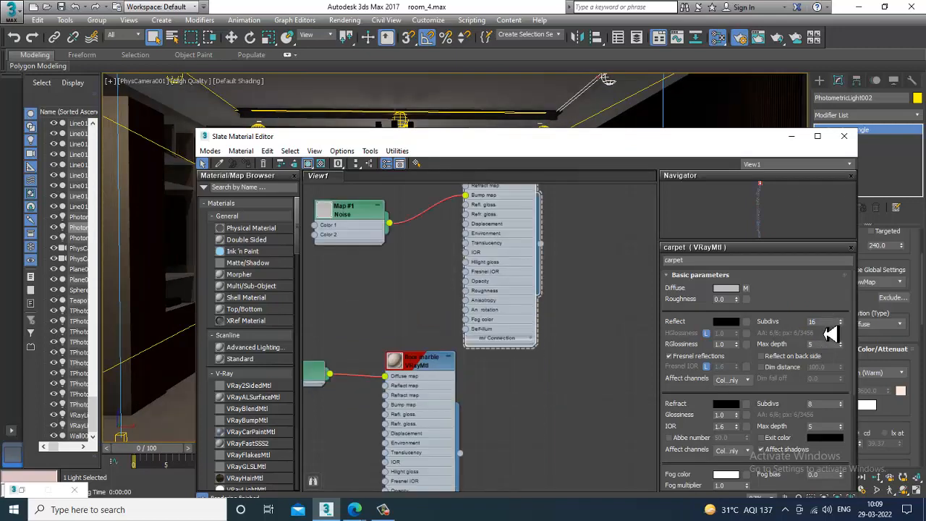
- Open the floor marble material, then set the curtain material's reflection subdivs to 16
{"action": "double_click", "coordinate": [423, 363]}
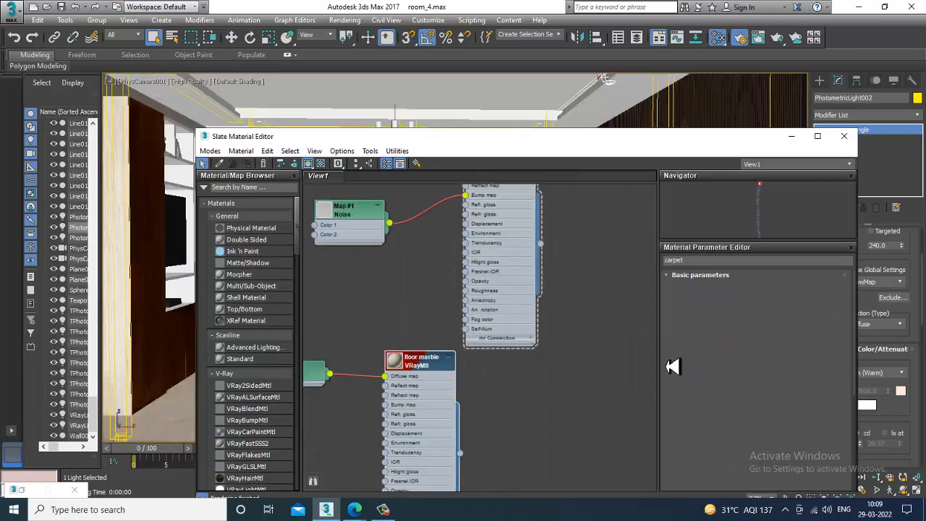
{"action": "middle_click_drag", "start_coordinate": [445, 454], "coordinate": [484, 258]}
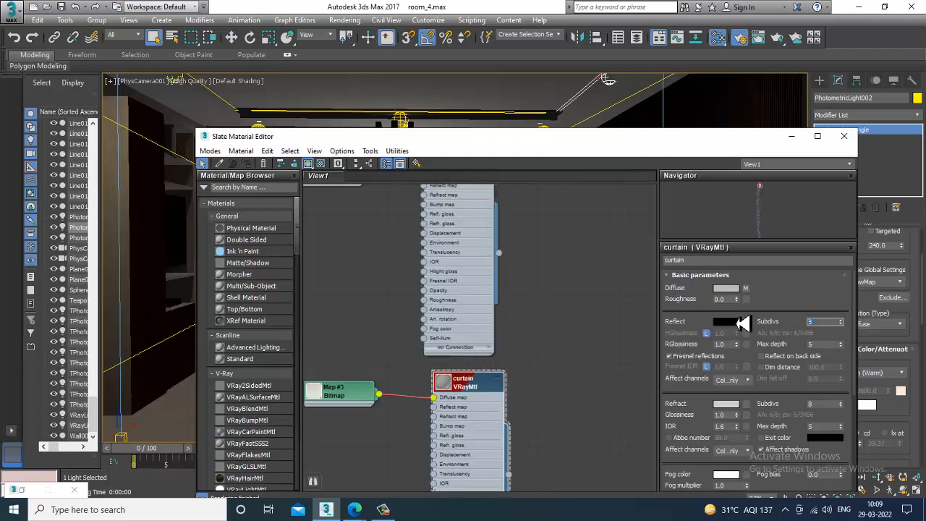
{"action": "type", "text": "16"}
{"action": "key", "text": "Return"}
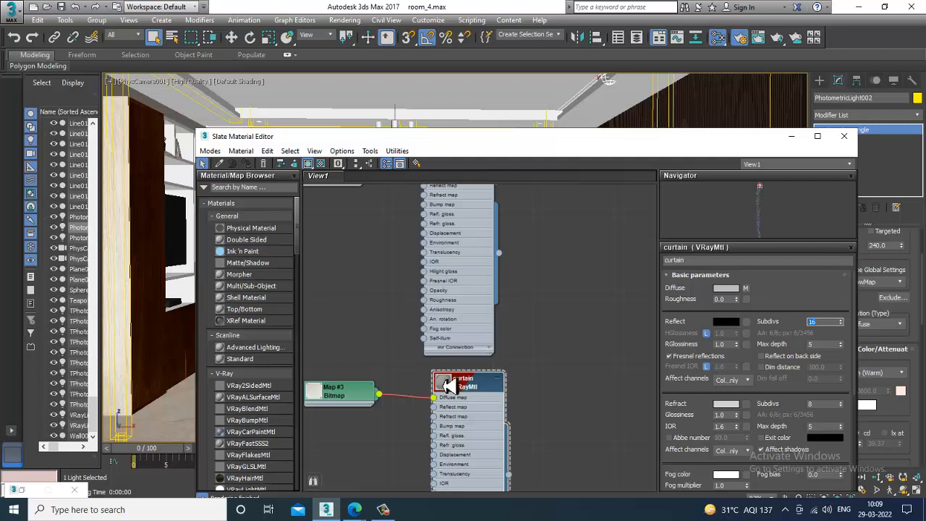
- Pass over the glass material and set the sofa material's reflection subdivs to 16
{"action": "middle_click_drag", "start_coordinate": [571, 405], "coordinate": [572, 224]}
{"action": "middle_click_drag", "start_coordinate": [542, 362], "coordinate": [558, 269]}
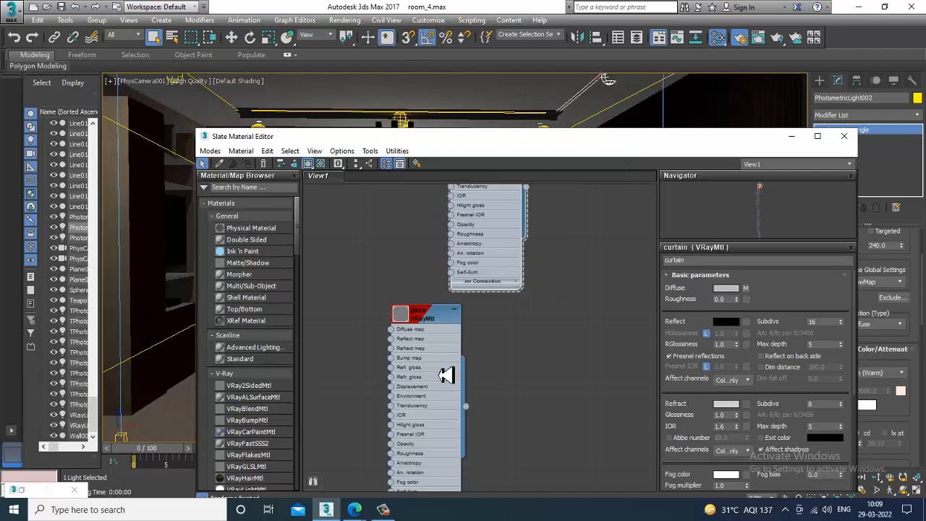
{"action": "scroll", "coordinate": [560, 236], "scroll_direction": "down", "scroll_amount": 8}
{"action": "middle_click_drag", "start_coordinate": [546, 411], "coordinate": [591, 366]}
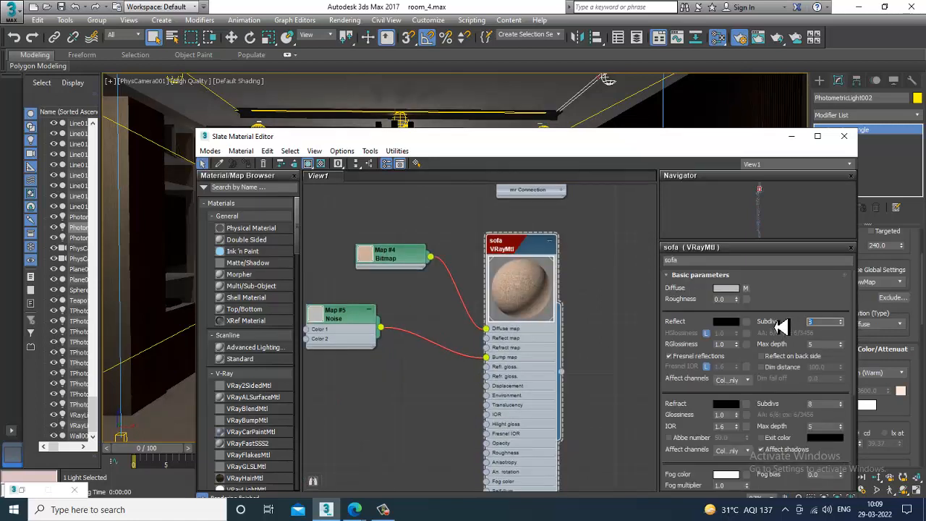
{"action": "type", "text": "16"}
{"action": "key", "text": "Return"}
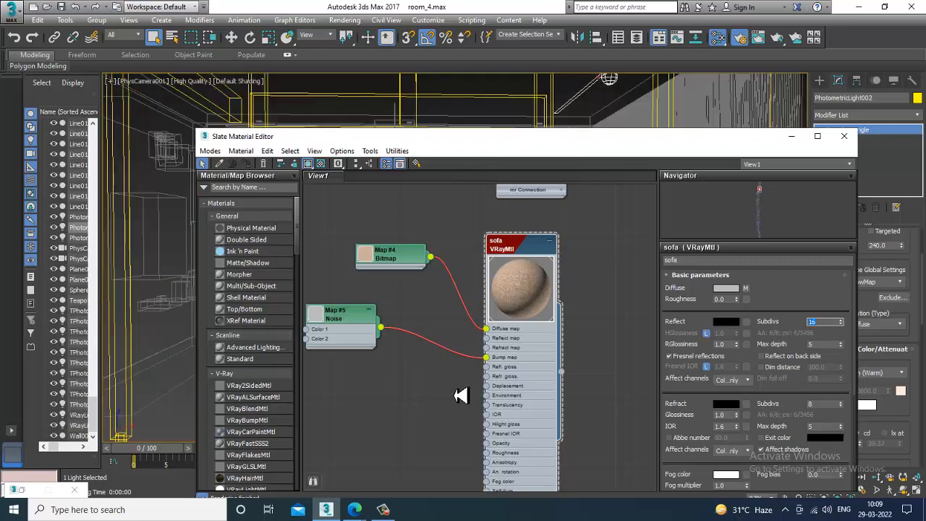
- Set the pillows material's reflection subdivs to 16
{"action": "middle_click_drag", "start_coordinate": [477, 452], "coordinate": [497, 329]}
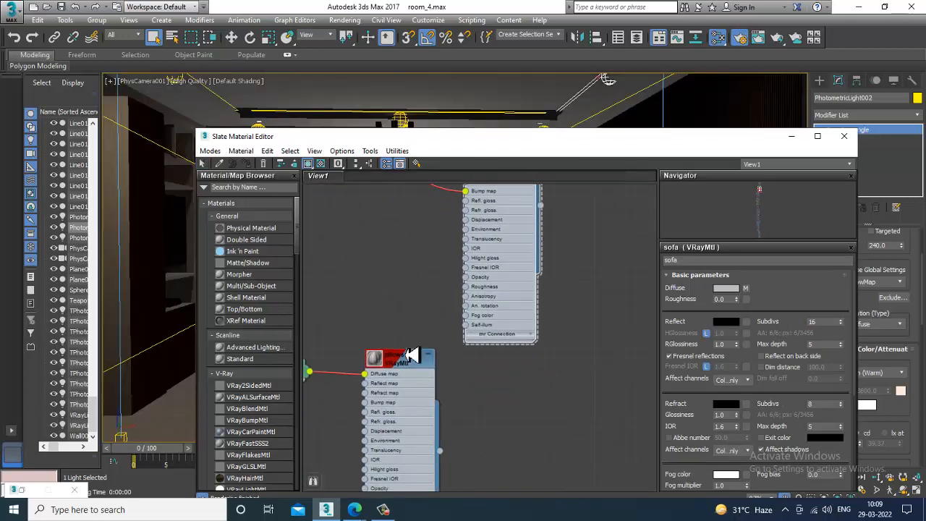
{"action": "middle_click_drag", "start_coordinate": [411, 355], "coordinate": [519, 262]}
{"action": "left_click", "coordinate": [519, 259]}
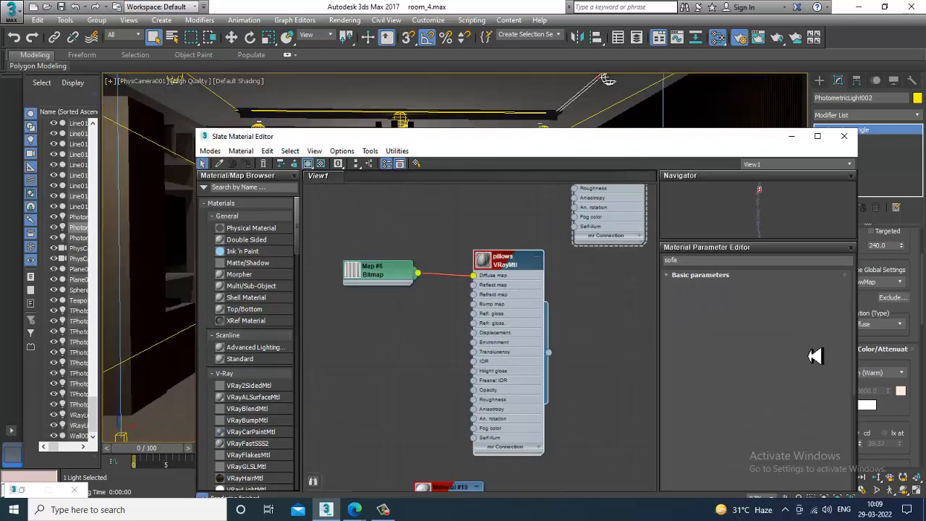
{"action": "double_click", "coordinate": [814, 324]}
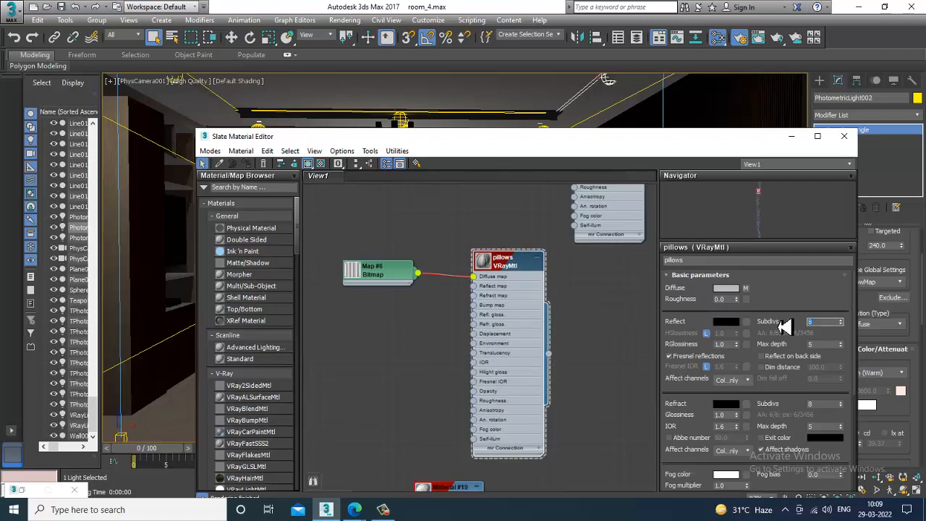
{"action": "type", "text": "16"}
{"action": "key", "text": "Return"}
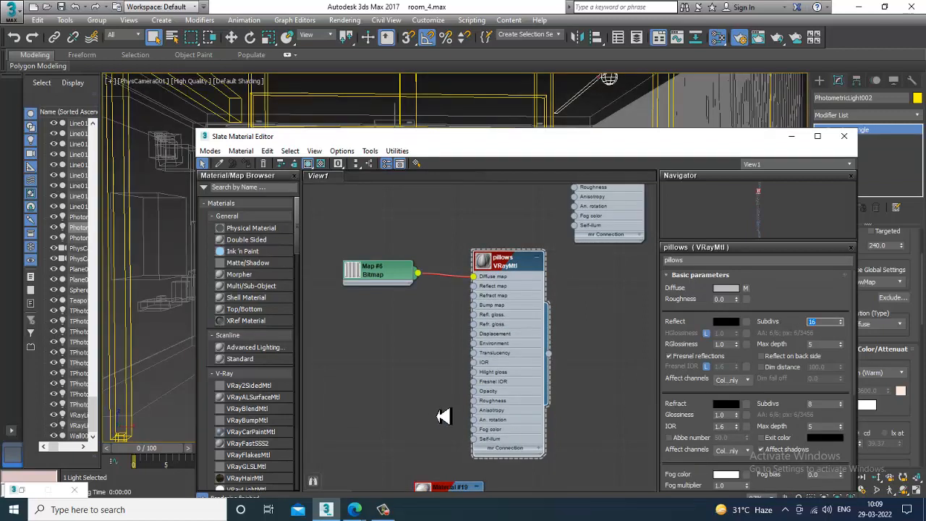
- Set the reflection subdivs of Material #19, the VRayMtl below the pillows material, to 16
{"action": "middle_click_drag", "start_coordinate": [445, 419], "coordinate": [461, 293]}
{"action": "middle_click_drag", "start_coordinate": [492, 367], "coordinate": [531, 296]}
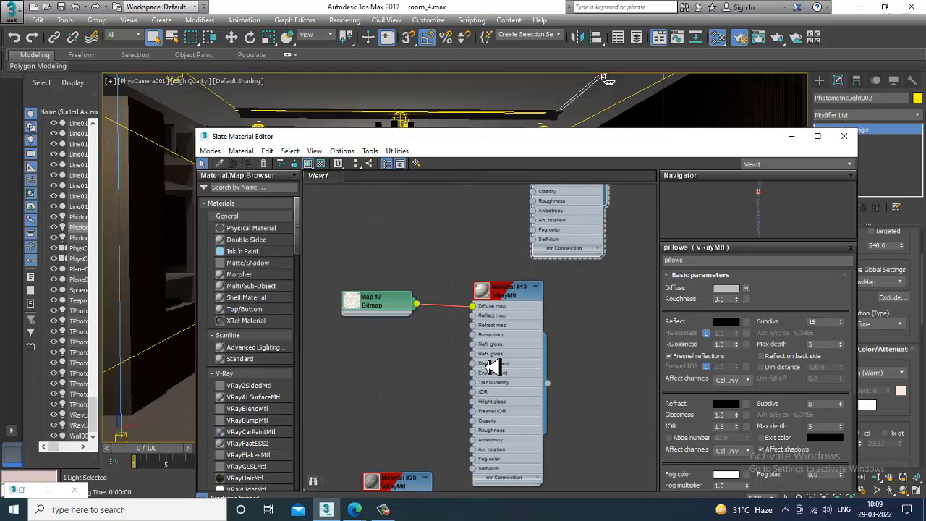
{"action": "double_click", "coordinate": [515, 297]}
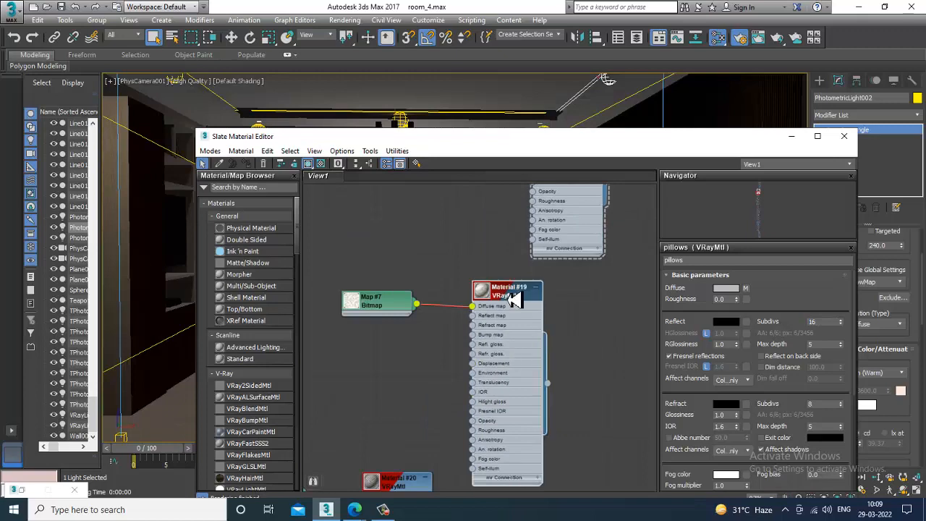
{"action": "double_click", "coordinate": [825, 323]}
{"action": "type", "text": "16"}
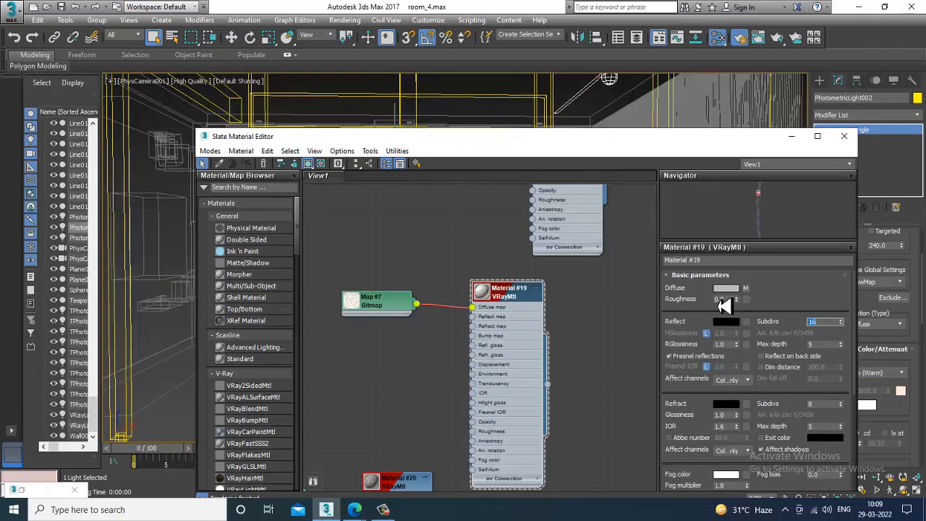
- Set the reflection subdivs of Material #20 to 16
{"action": "middle_click_drag", "start_coordinate": [424, 425], "coordinate": [475, 316]}
{"action": "double_click", "coordinate": [475, 316]}
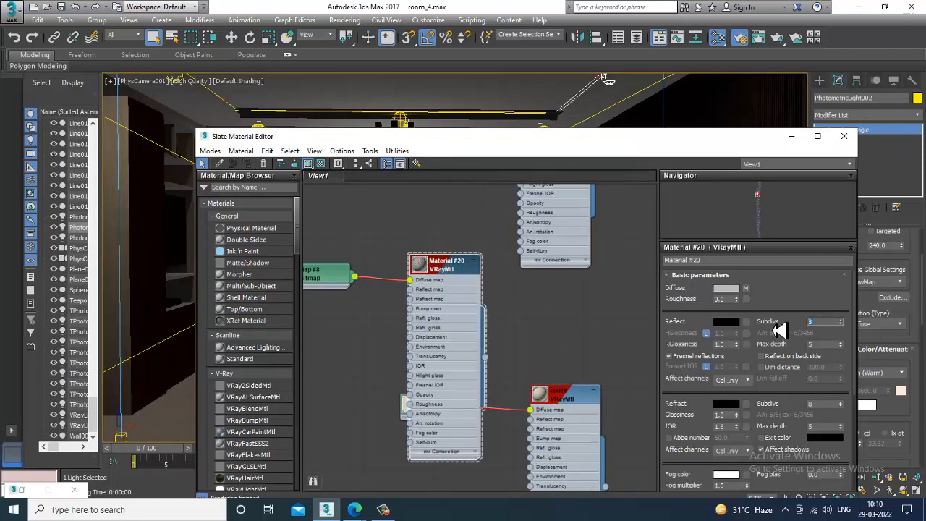
{"action": "type", "text": "16"}
{"action": "key", "text": "Return"}
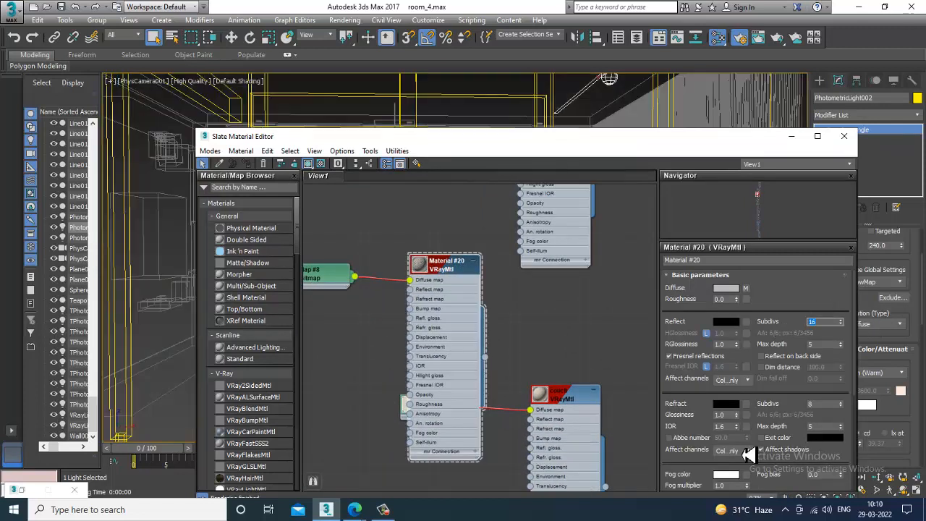
- Check the couch material's reflection subdivs and move the Material #20 node aside from the couch's bitmap node
{"action": "double_click", "coordinate": [561, 397]}
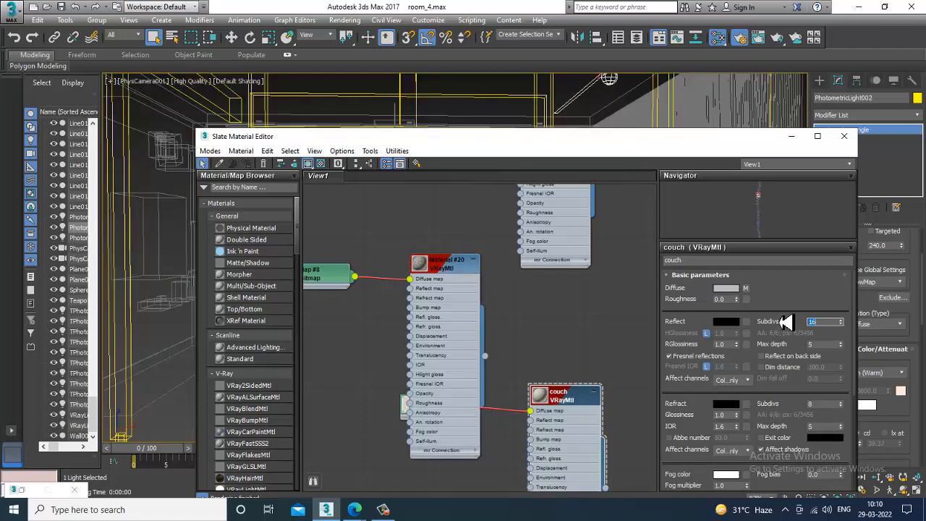
{"action": "middle_click_drag", "start_coordinate": [606, 382], "coordinate": [547, 414]}
{"action": "left_click_drag", "start_coordinate": [476, 257], "coordinate": [435, 274]}
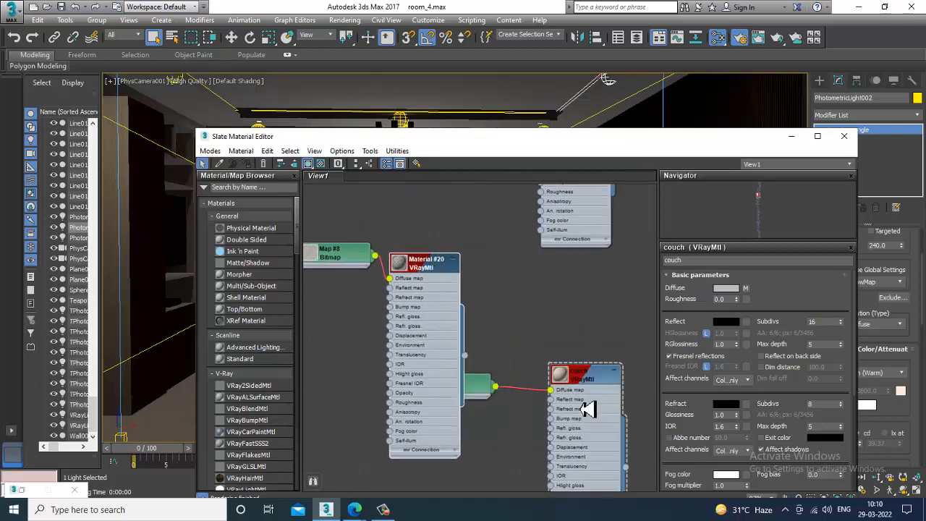
- Check the cloth material's reflection subdivs, then set the reflection subdivs of Material #35 to 16
{"action": "middle_click_drag", "start_coordinate": [587, 408], "coordinate": [602, 219]}
{"action": "middle_click_drag", "start_coordinate": [563, 399], "coordinate": [535, 275]}
{"action": "left_click", "coordinate": [516, 316]}
{"action": "double_click", "coordinate": [515, 315]}
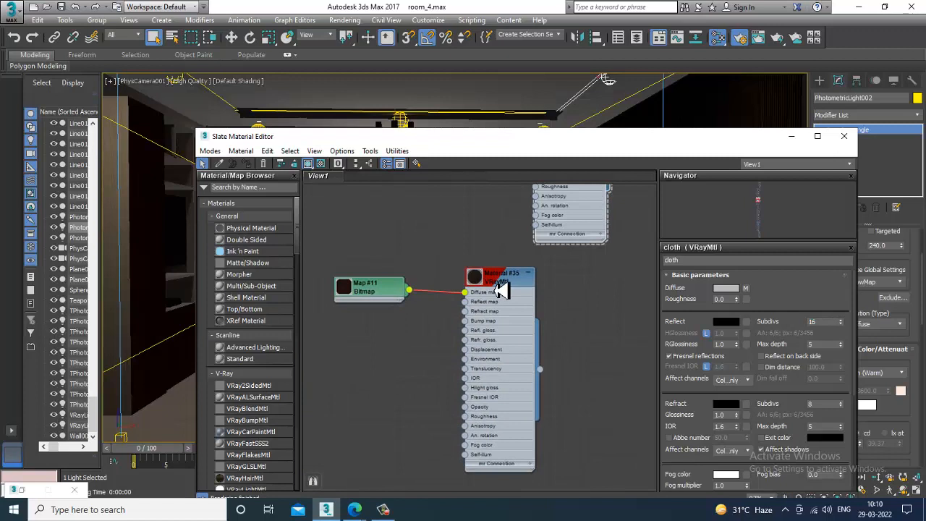
{"action": "double_click", "coordinate": [502, 290]}
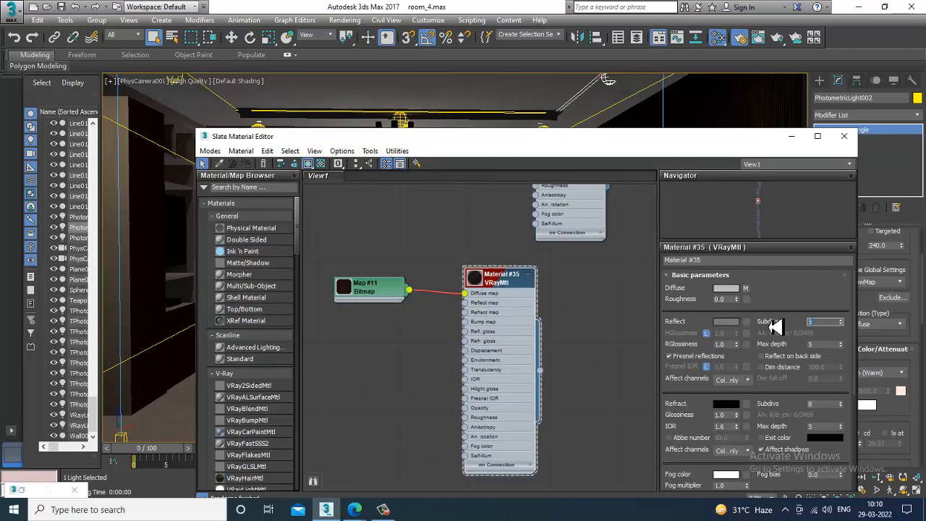
{"action": "type", "text": "16"}
{"action": "key", "text": "Return"}
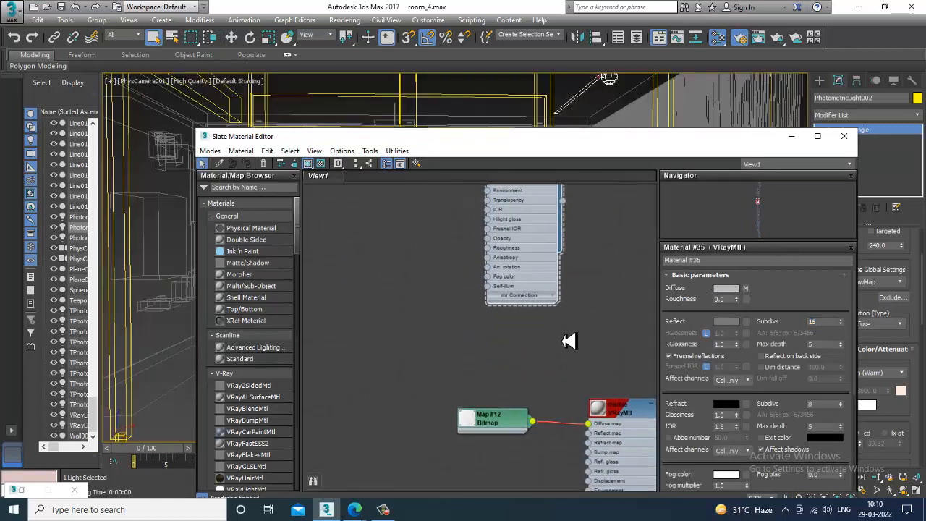
- Set the reflection subdivs of the marble and wood materials to 16
{"action": "middle_click_drag", "start_coordinate": [572, 383], "coordinate": [504, 296]}
{"action": "left_click", "coordinate": [561, 323]}
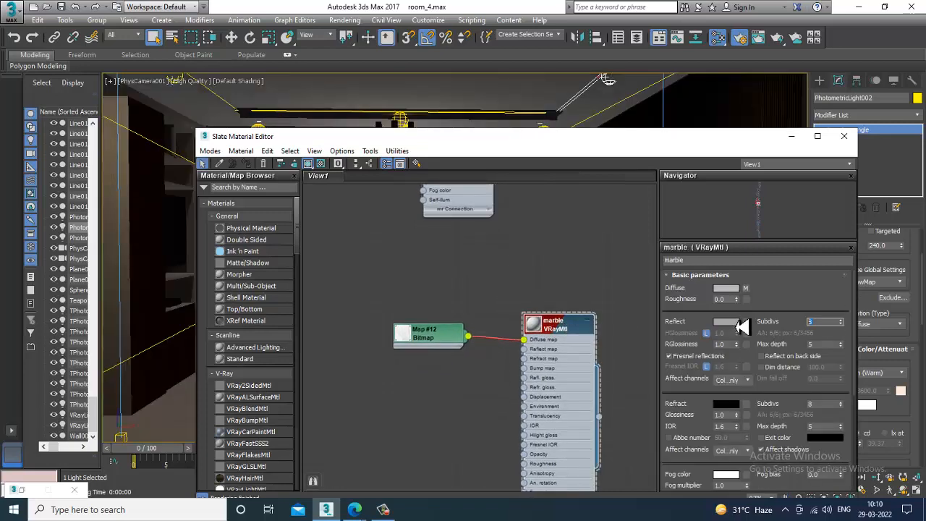
{"action": "type", "text": "16"}
{"action": "key", "text": "Return"}
{"action": "middle_click_drag", "start_coordinate": [493, 452], "coordinate": [502, 204]}
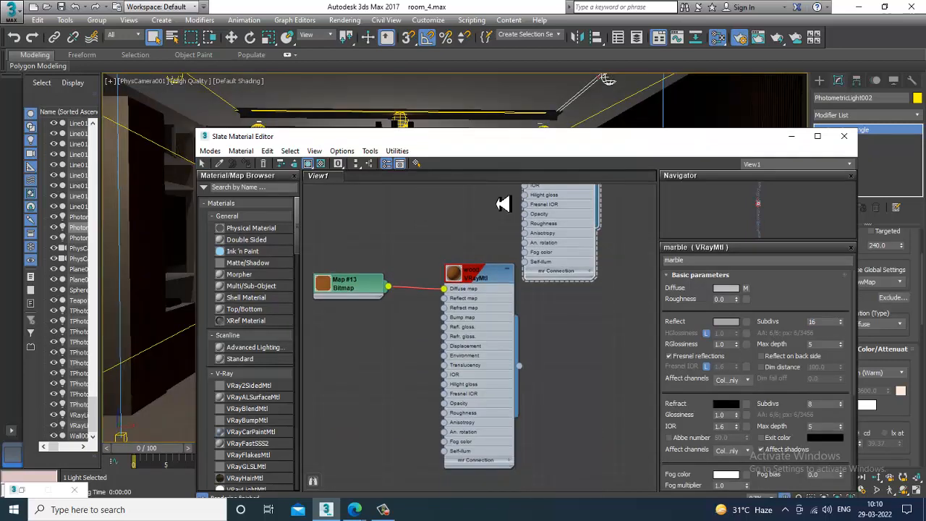
{"action": "left_click", "coordinate": [484, 286]}
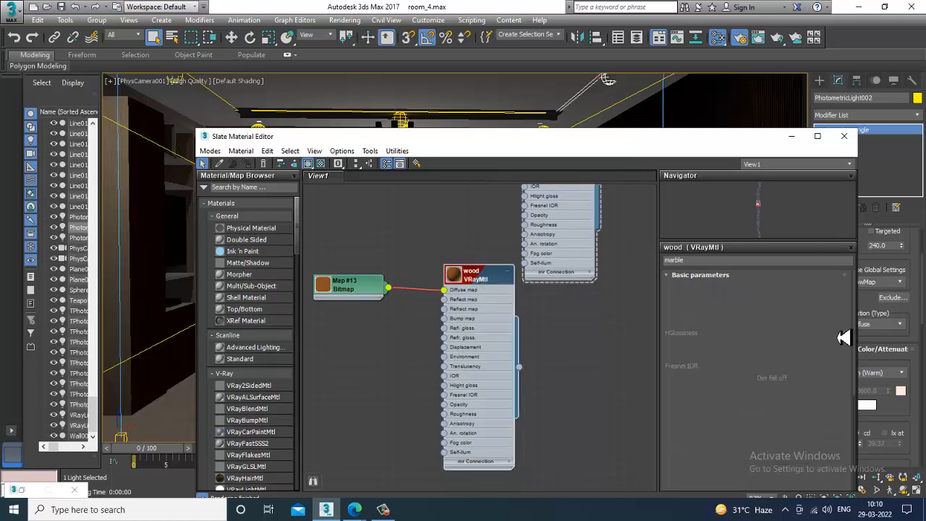
{"action": "double_click", "coordinate": [825, 323]}
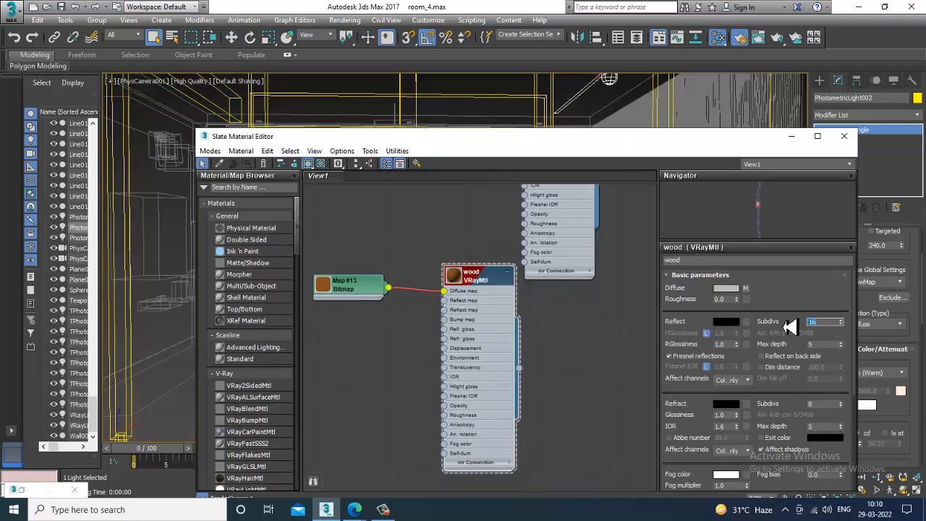
- Set the reflection subdivs of the glass1 material and Material #74 to 16
{"action": "middle_click_drag", "start_coordinate": [537, 467], "coordinate": [506, 242]}
{"action": "middle_click_drag", "start_coordinate": [548, 409], "coordinate": [540, 182]}
{"action": "left_click", "coordinate": [456, 393]}
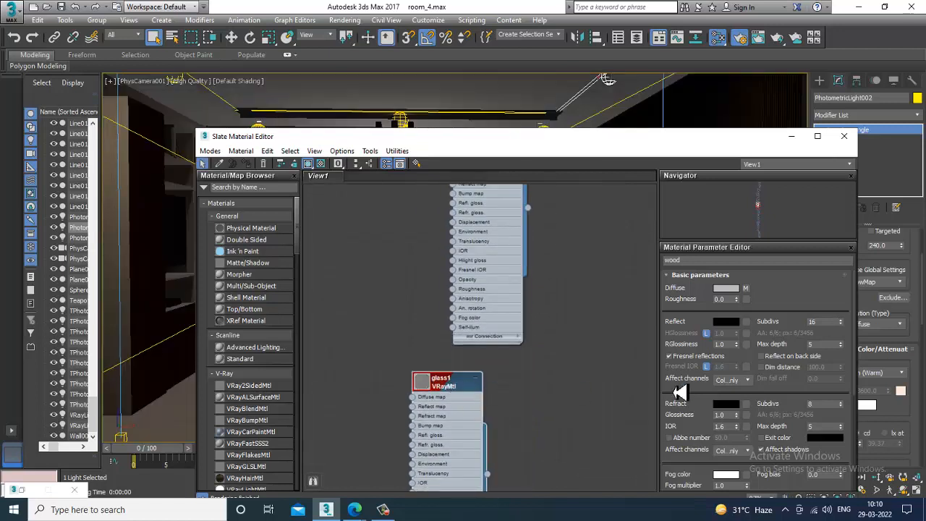
{"action": "double_click", "coordinate": [824, 323]}
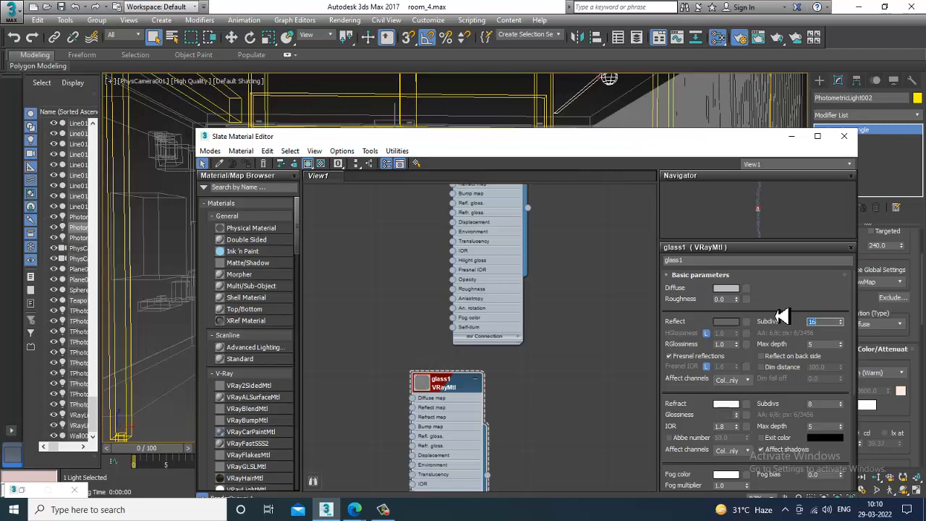
{"action": "middle_click_drag", "start_coordinate": [566, 391], "coordinate": [573, 256]}
{"action": "middle_click_drag", "start_coordinate": [577, 409], "coordinate": [538, 260]}
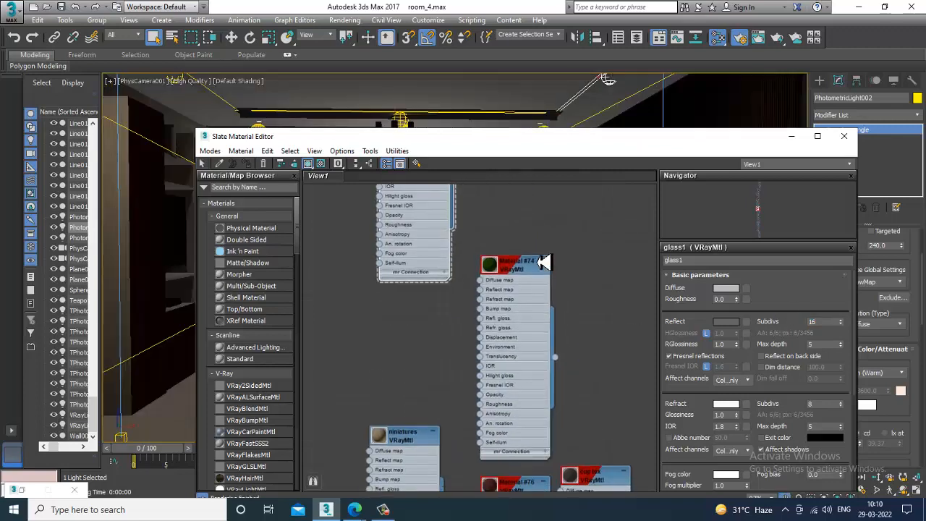
{"action": "left_click", "coordinate": [527, 272]}
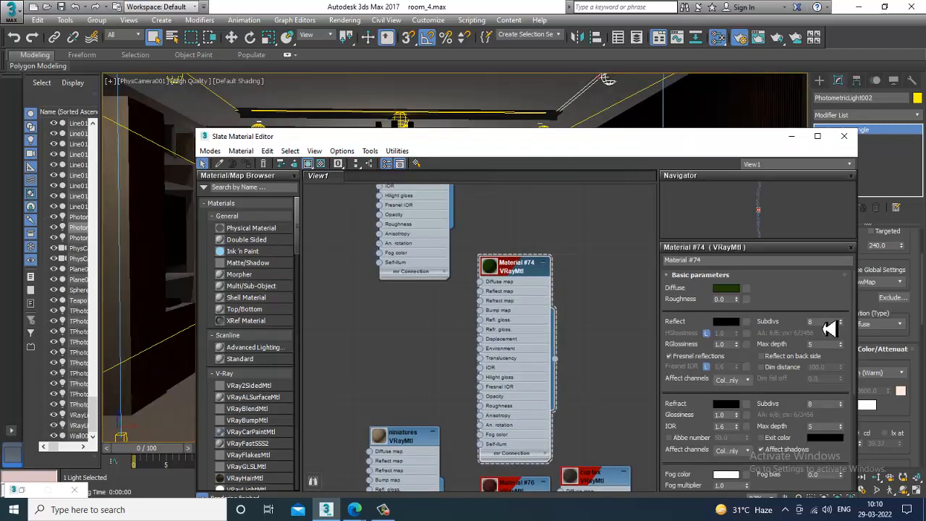
{"action": "type", "text": "16"}
{"action": "key", "text": "Return"}
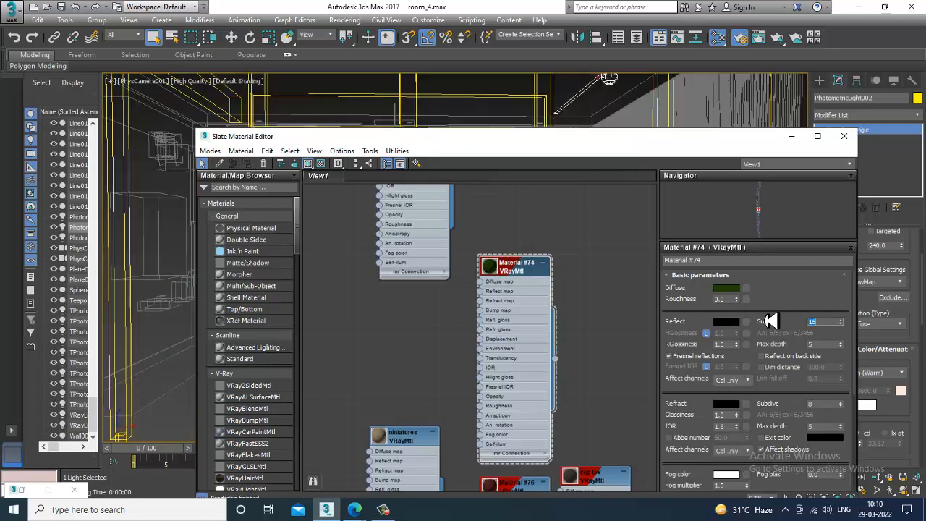
- Set the reflection subdivs of the miniatures and wall color materials to 16
{"action": "middle_click_drag", "start_coordinate": [572, 404], "coordinate": [562, 253]}
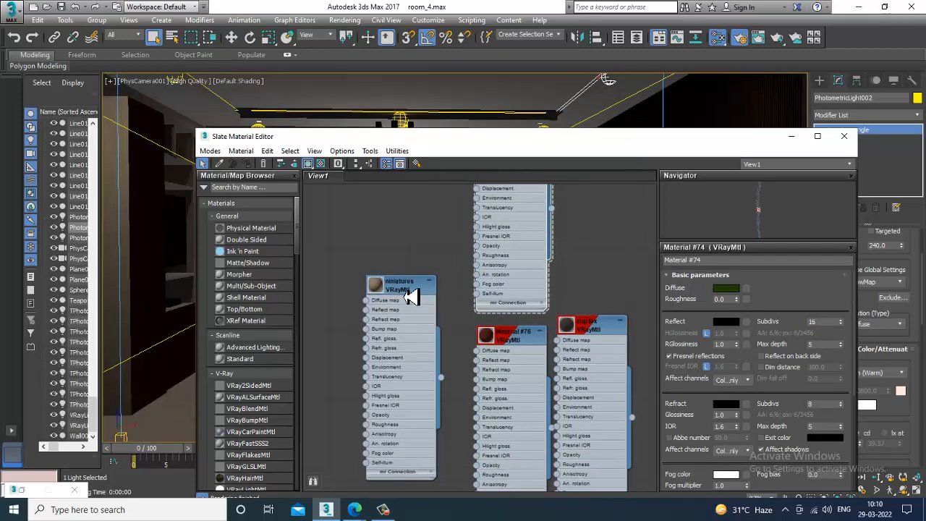
{"action": "double_click", "coordinate": [410, 297]}
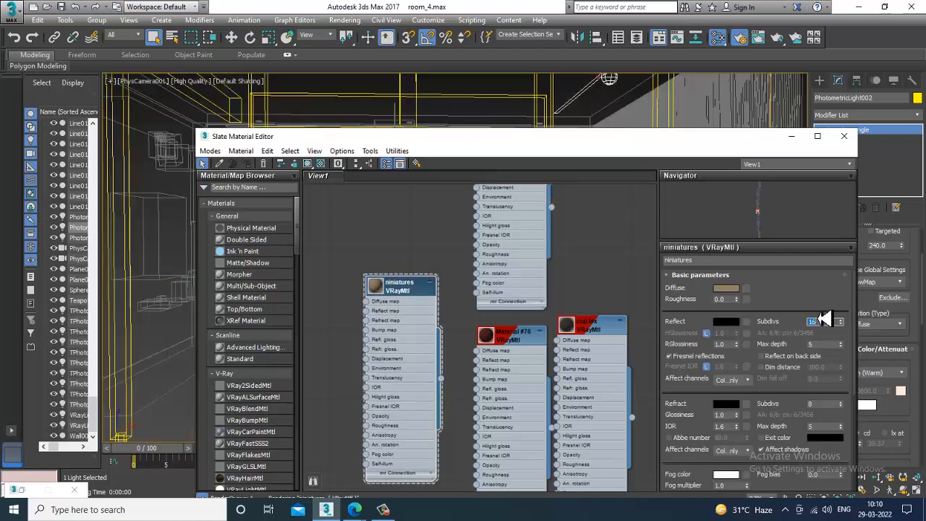
{"action": "mouse_move", "coordinate": [600, 327]}
{"action": "middle_mouse_down"}
{"action": "mouse_move", "coordinate": [548, 258]}
{"action": "mouse_move", "coordinate": [554, 223]}
{"action": "middle_mouse_up"}
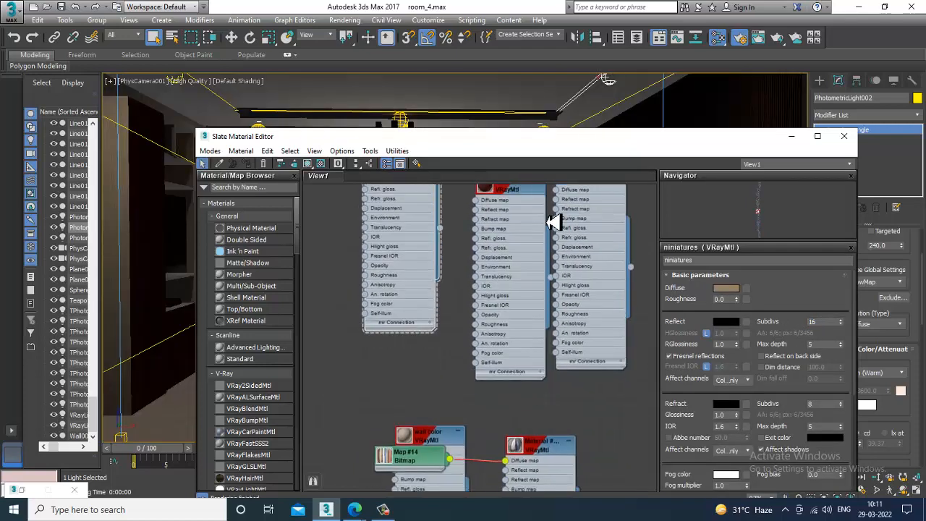
{"action": "middle_click_drag", "start_coordinate": [443, 440], "coordinate": [423, 308]}
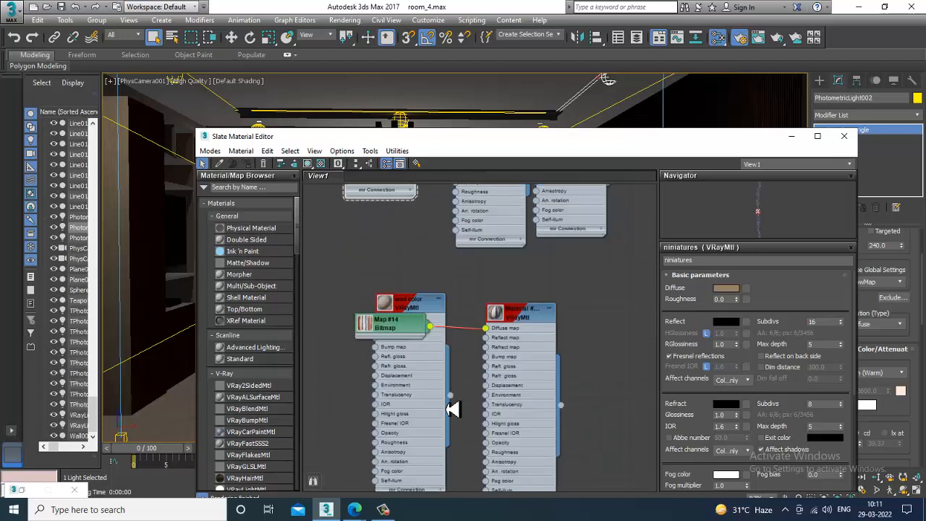
{"action": "double_click", "coordinate": [410, 301]}
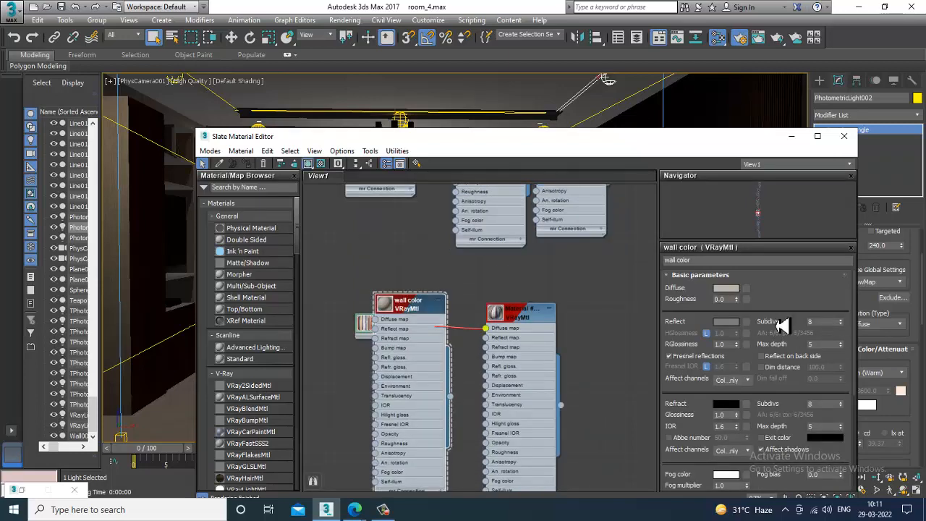
{"action": "type", "text": "16"}
{"action": "key", "text": "Return"}
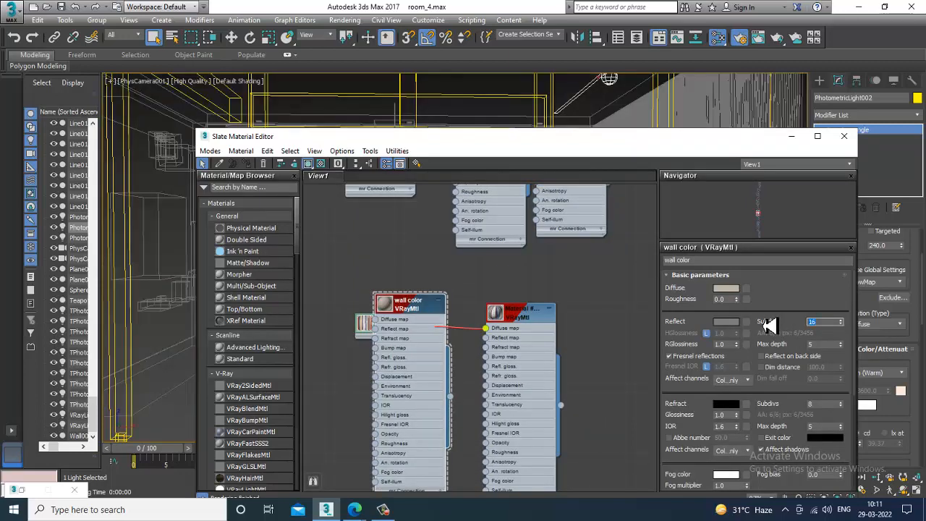
- Set the reflection subdivs of Material #136 and of Material #148, the one using the Map #15 bitmap, to 16
{"action": "middle_click_drag", "start_coordinate": [584, 351], "coordinate": [583, 264]}
{"action": "middle_click_drag", "start_coordinate": [539, 403], "coordinate": [547, 284]}
{"action": "double_click", "coordinate": [514, 349]}
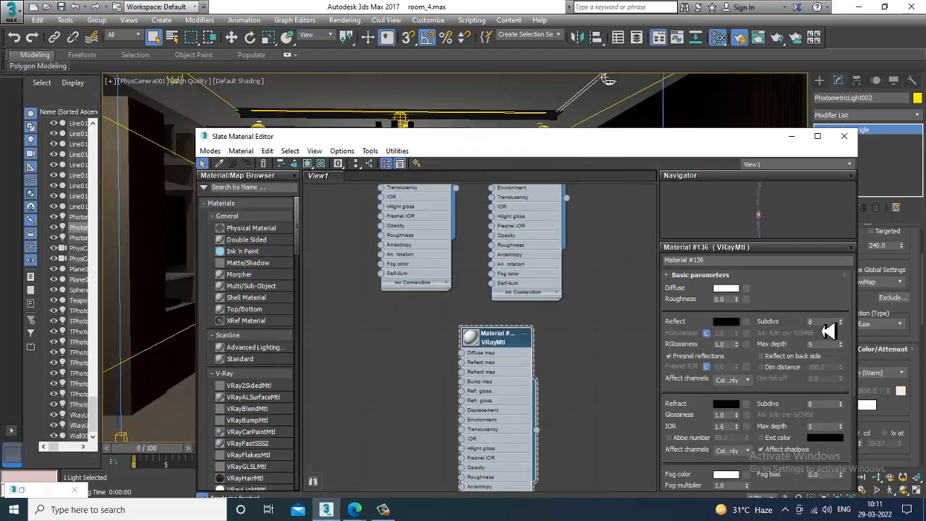
{"action": "left_click_drag", "start_coordinate": [829, 328], "coordinate": [796, 327]}
{"action": "type", "text": "16"}
{"action": "middle_click_drag", "start_coordinate": [571, 386], "coordinate": [562, 197]}
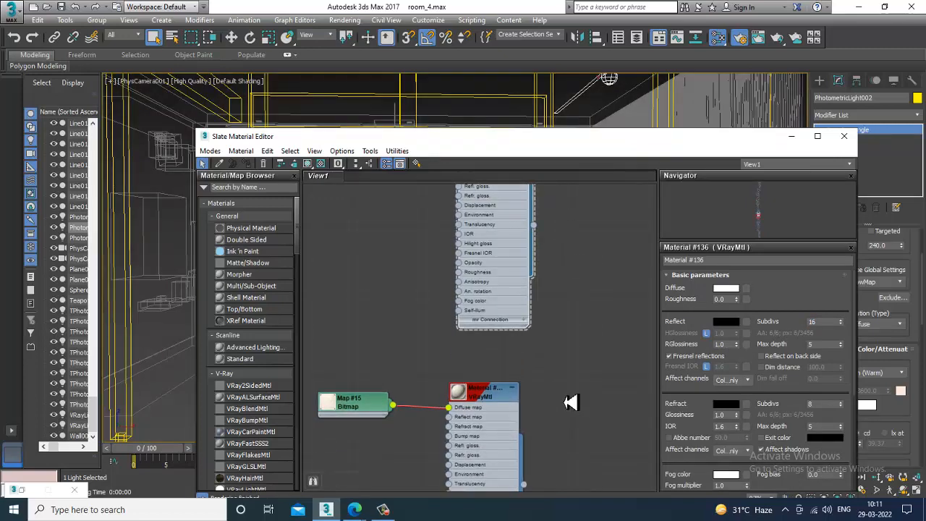
{"action": "middle_click_drag", "start_coordinate": [571, 402], "coordinate": [583, 313]}
{"action": "double_click", "coordinate": [498, 312]}
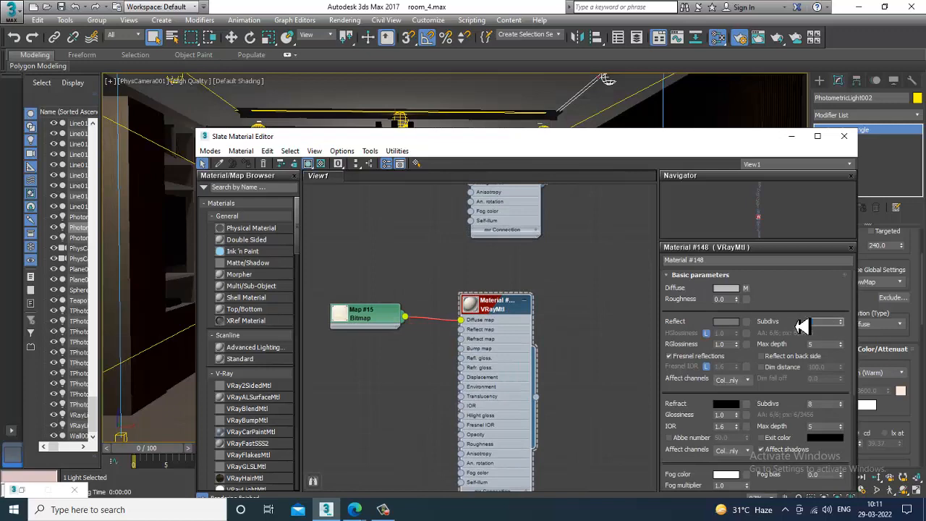
{"action": "type", "text": "16"}
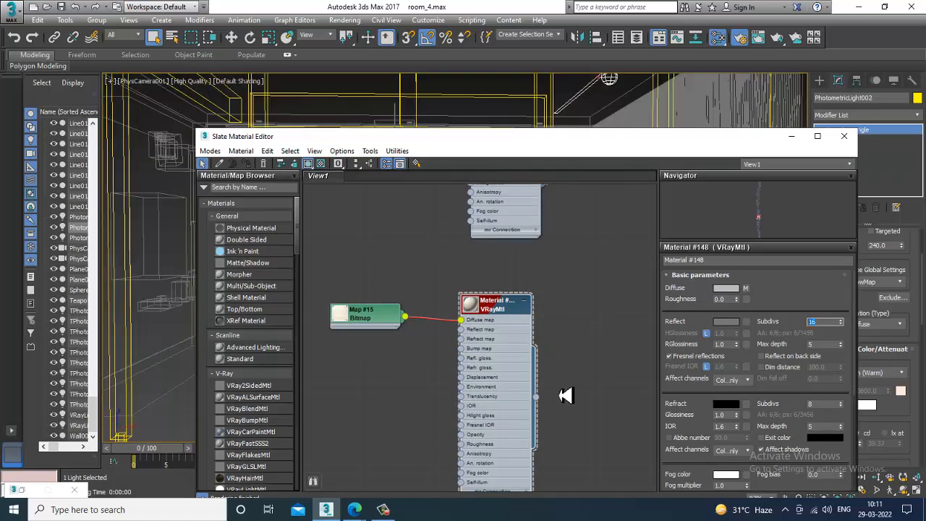
- Set the reflection subdivs of Material #160, the VRayMtl fed by the Map #16 bitmap, to 16
{"action": "middle_click_drag", "start_coordinate": [566, 396], "coordinate": [587, 215]}
{"action": "middle_click_drag", "start_coordinate": [544, 428], "coordinate": [543, 366]}
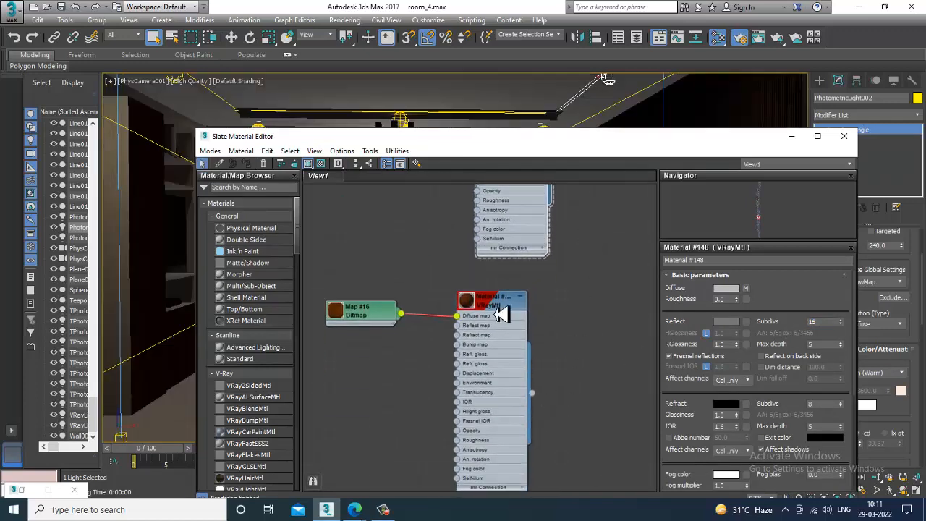
{"action": "double_click", "coordinate": [501, 314]}
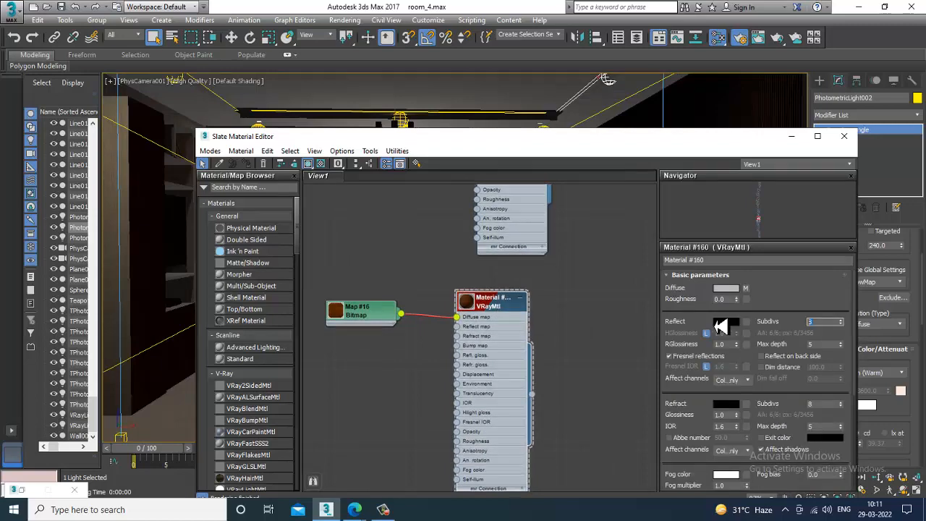
{"action": "type", "text": "16"}
{"action": "key", "text": "Return"}
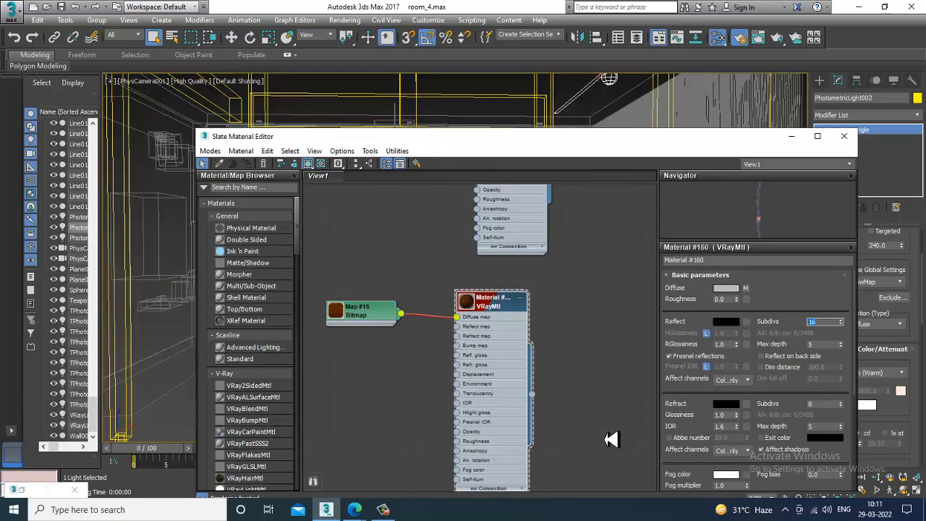
- Check the reflection subdivs of Material #172, the white VRayMtl below Material #160
{"action": "middle_click_drag", "start_coordinate": [612, 439], "coordinate": [613, 264]}
{"action": "double_click", "coordinate": [499, 350]}
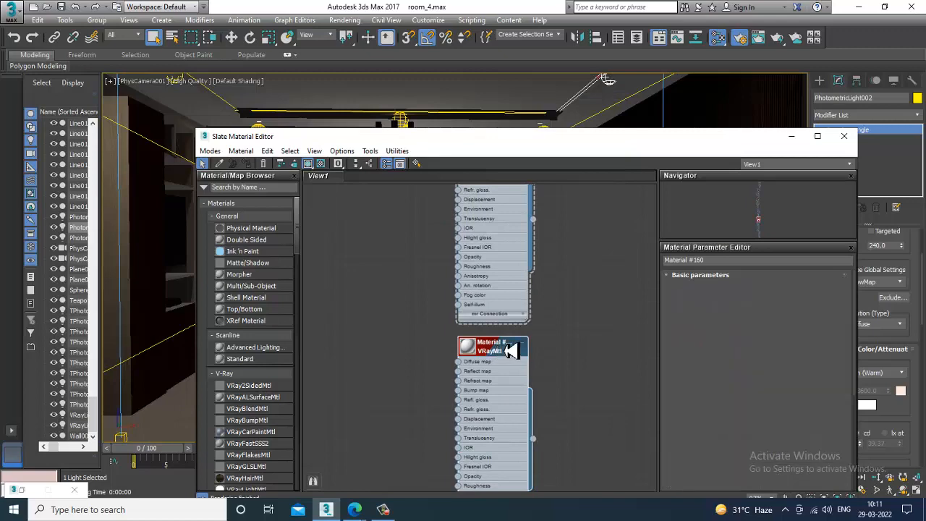
{"action": "middle_click_drag", "start_coordinate": [581, 397], "coordinate": [560, 300]}
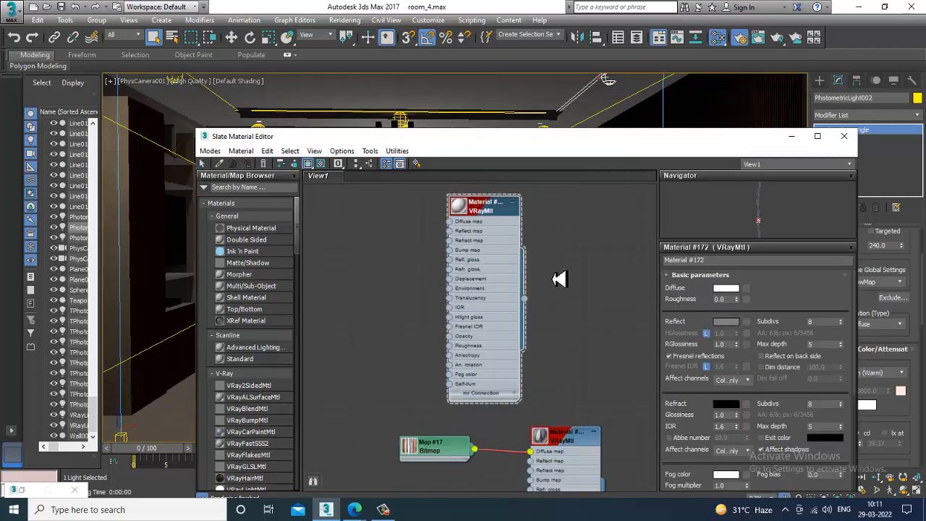
- Set the reflection subdivs of the books material to 16
{"action": "middle_click_drag", "start_coordinate": [559, 452], "coordinate": [560, 346]}
{"action": "middle_click_drag", "start_coordinate": [559, 406], "coordinate": [560, 264]}
{"action": "middle_click_drag", "start_coordinate": [558, 507], "coordinate": [500, 301]}
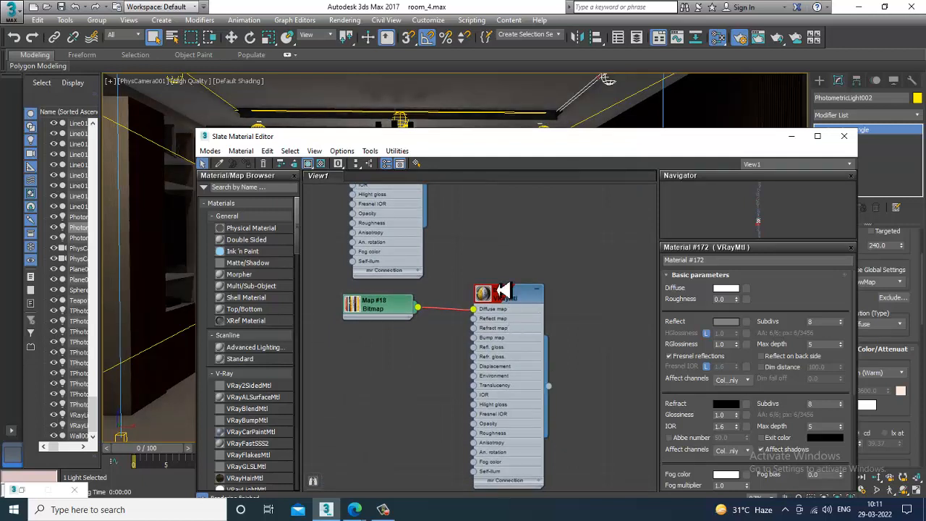
{"action": "double_click", "coordinate": [504, 305]}
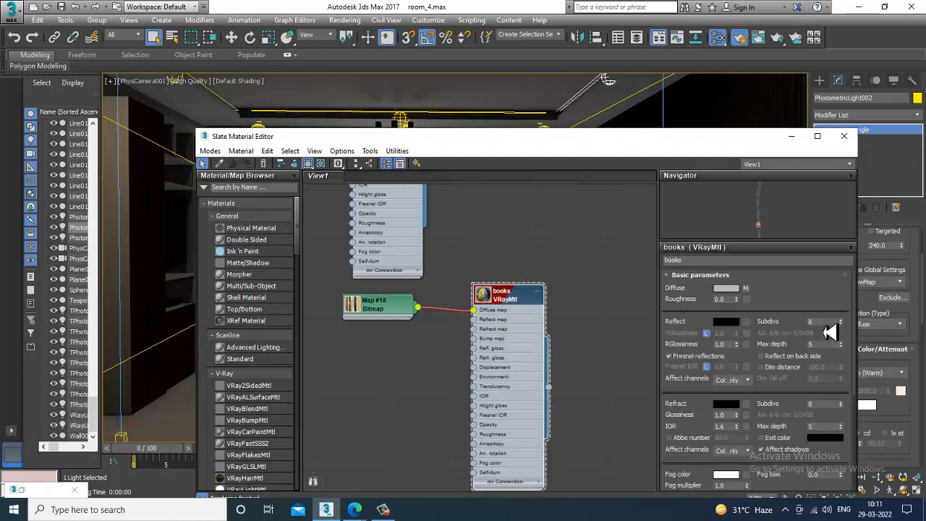
{"action": "type", "text": "16"}
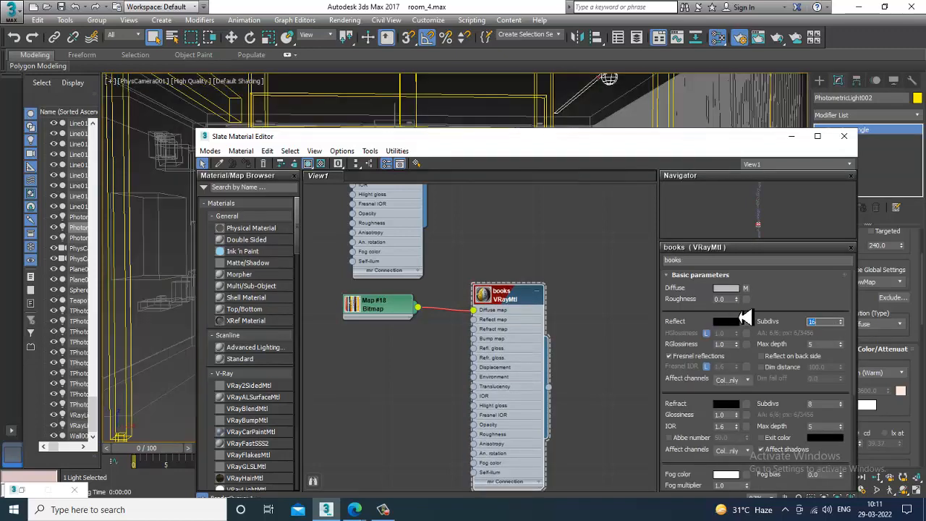
- Enlarge the preview of Material #221, the VRayMtl fed by Map #19, and set its reflection subdivs to 16
{"action": "middle_click_drag", "start_coordinate": [543, 443], "coordinate": [563, 265]}
{"action": "middle_click_drag", "start_coordinate": [570, 338], "coordinate": [512, 228]}
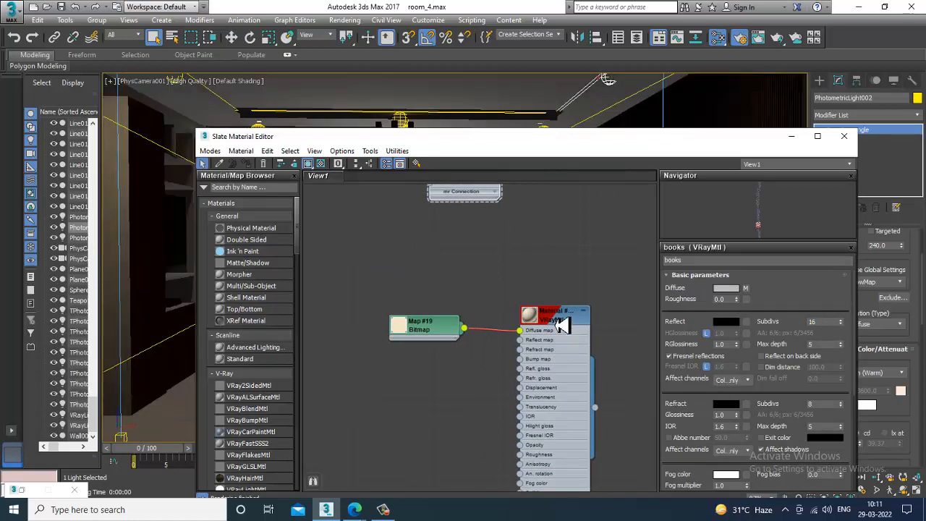
{"action": "double_click", "coordinate": [561, 325]}
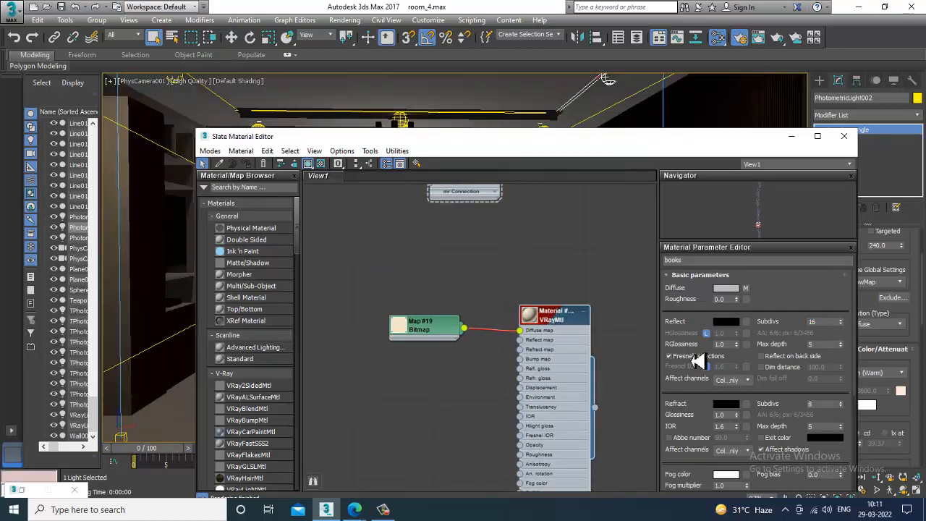
{"action": "double_click", "coordinate": [529, 318]}
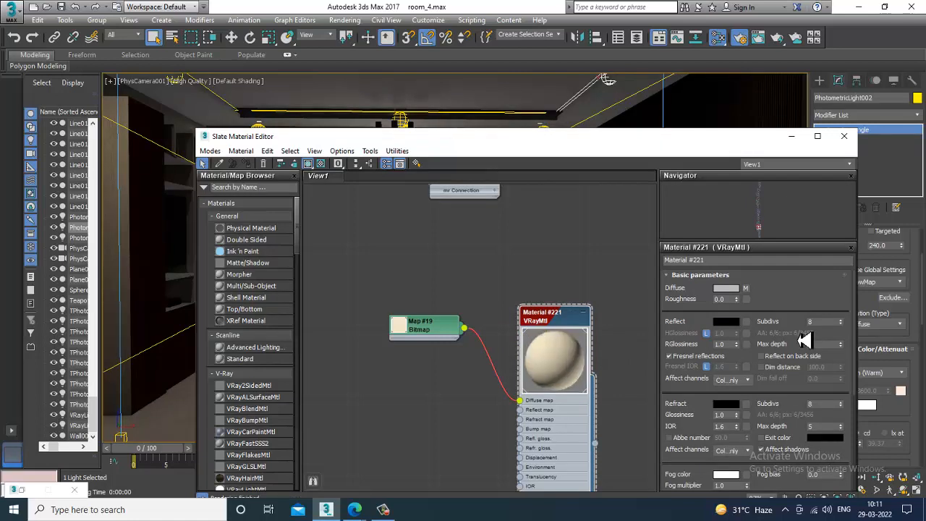
{"action": "left_click_drag", "start_coordinate": [817, 322], "coordinate": [776, 327]}
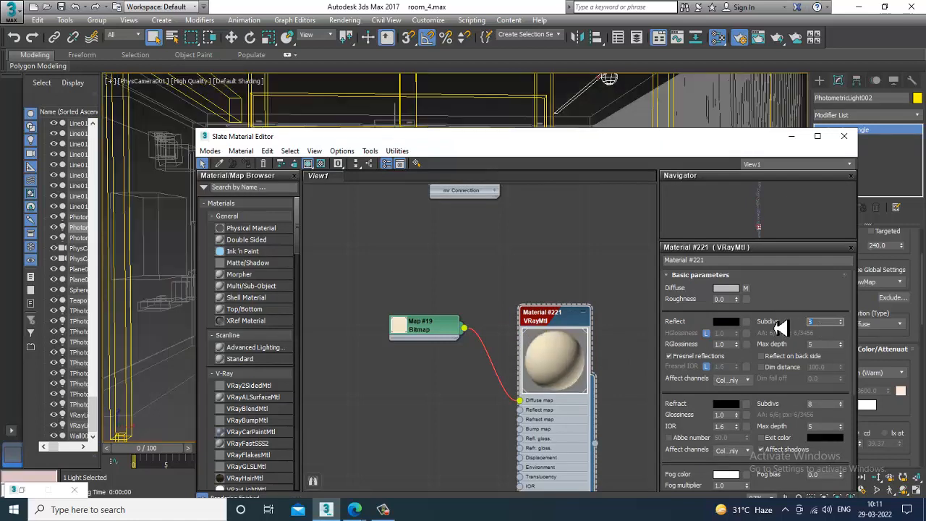
{"action": "scroll", "coordinate": [595, 359], "scroll_direction": "down", "scroll_amount": 5}
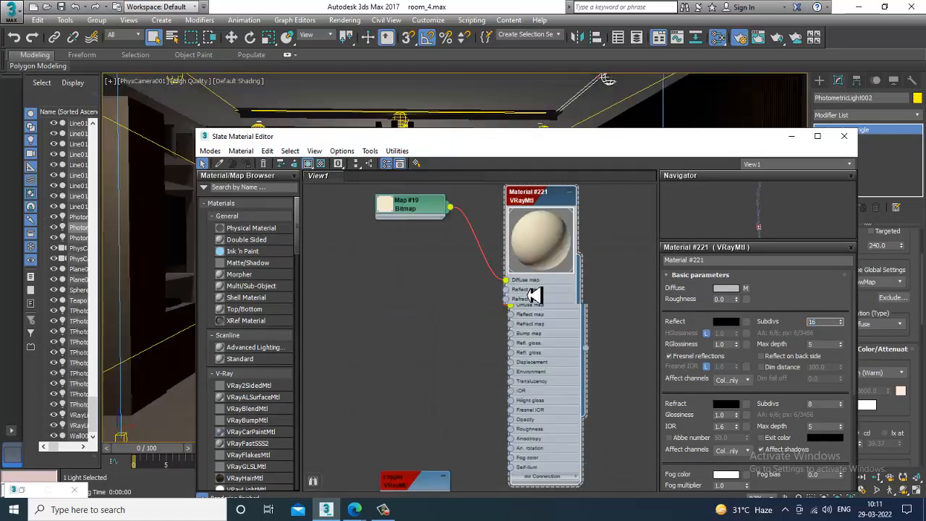
- Look over the remaining material nodes, minimize the Slate Material Editor and render the camera view
{"action": "scroll", "coordinate": [547, 268], "scroll_direction": "down", "scroll_amount": 4}
{"action": "scroll", "coordinate": [533, 340], "scroll_direction": "down", "scroll_amount": 6}
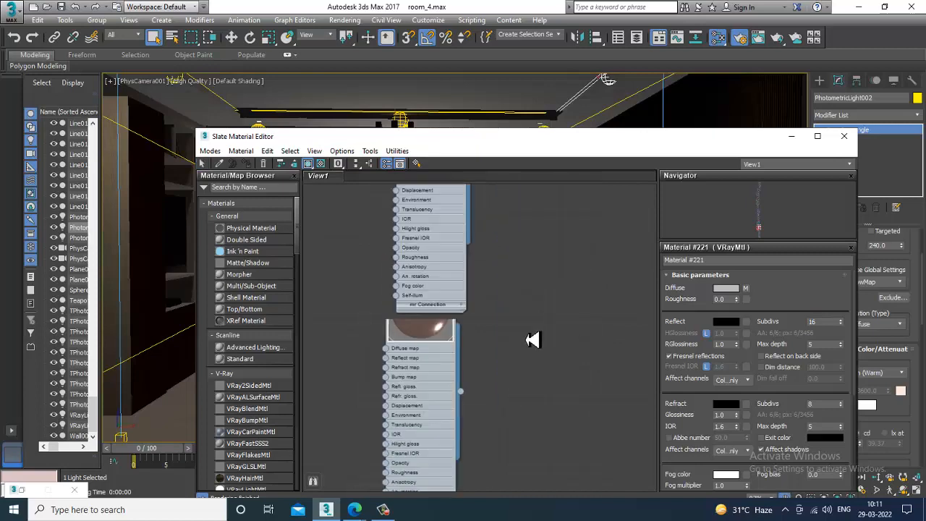
{"action": "left_click", "coordinate": [793, 139]}
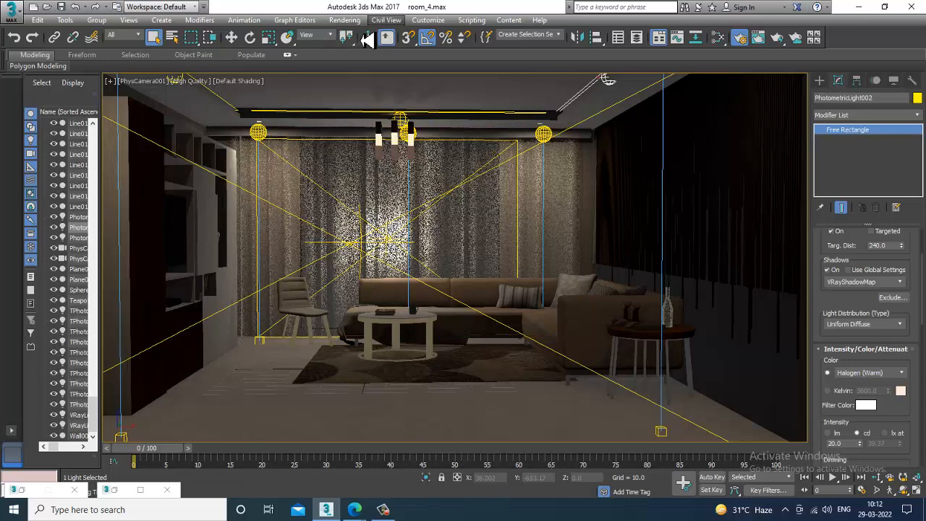
{"action": "left_click", "coordinate": [344, 19]}
{"action": "left_click", "coordinate": [362, 34]}
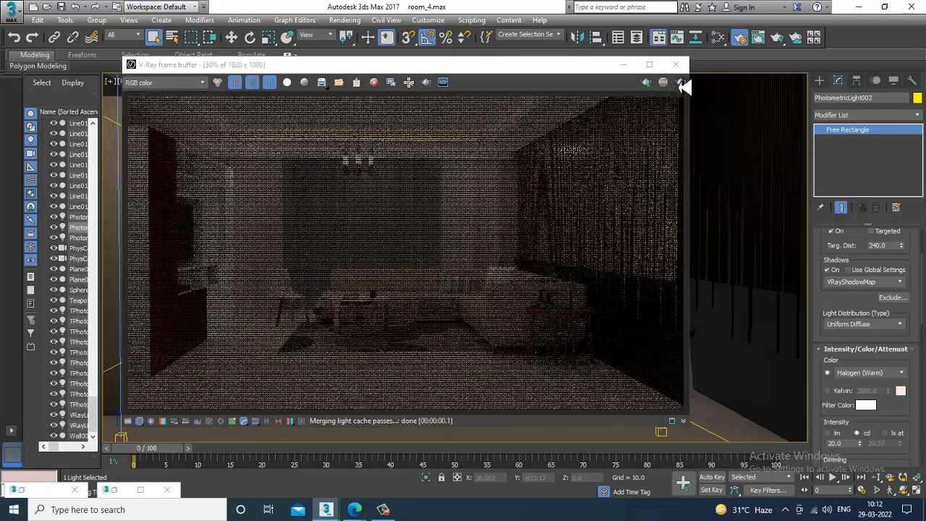
- Close the render, move the VRayLight002 plane light back into the room's open front and set its multiplier to 0.02
{"action": "left_click", "coordinate": [679, 64]}
{"action": "key", "text": "alt+w"}
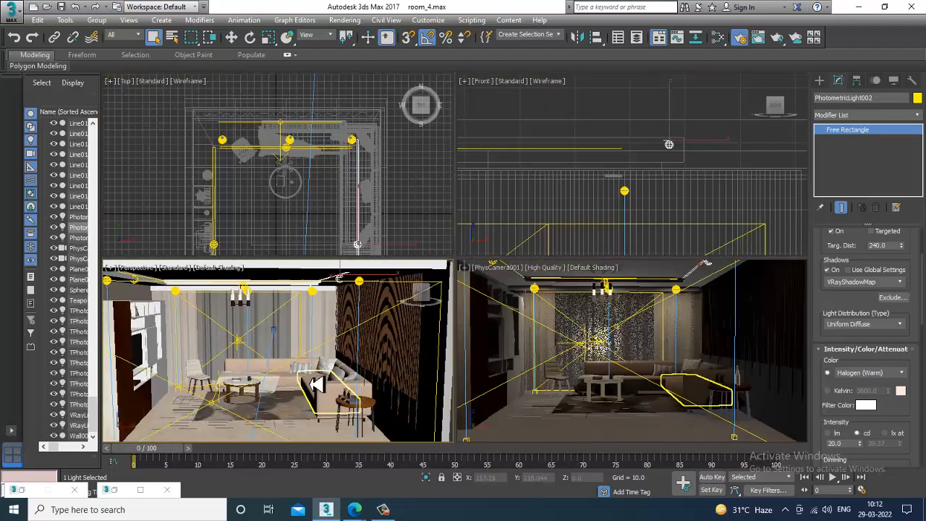
{"action": "key", "text": "alt+w"}
{"action": "scroll", "coordinate": [355, 374], "scroll_direction": "down", "scroll_amount": 6}
{"action": "middle_click_drag", "start_coordinate": [376, 310], "coordinate": [370, 327], "text": "alt"}
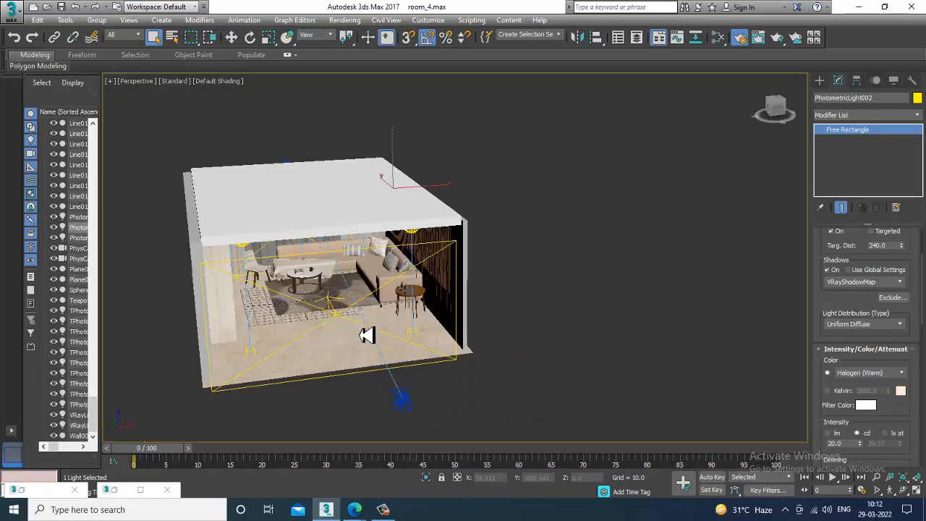
{"action": "left_click", "coordinate": [346, 324]}
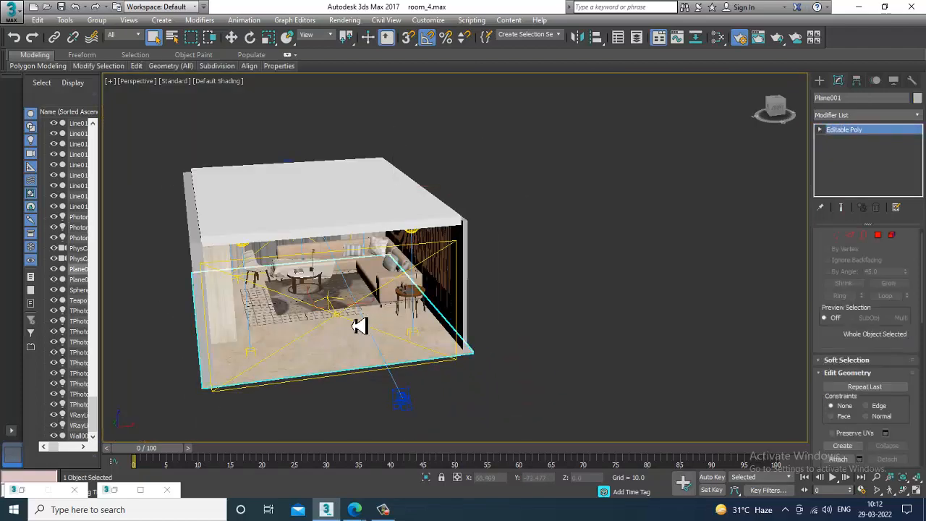
{"action": "middle_click_drag", "start_coordinate": [382, 364], "coordinate": [405, 391], "text": "alt"}
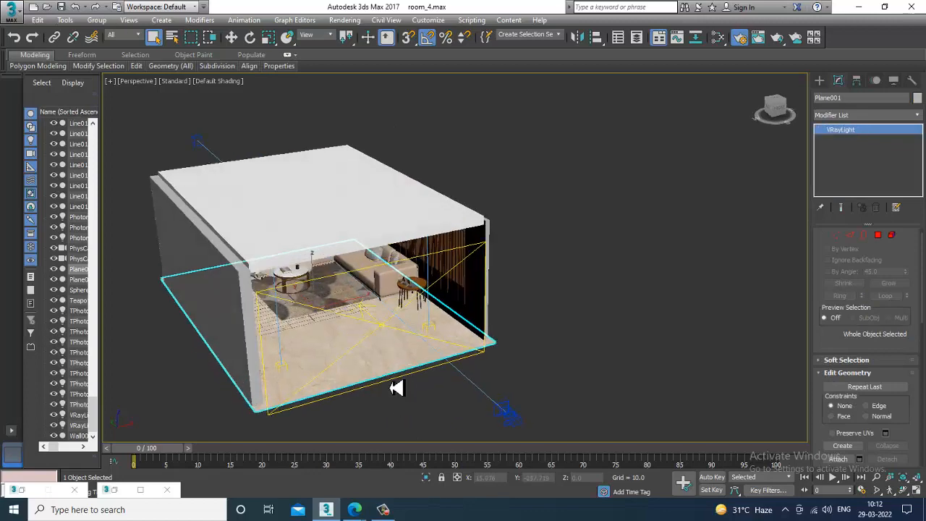
{"action": "left_click", "coordinate": [397, 388]}
{"action": "key", "text": "w"}
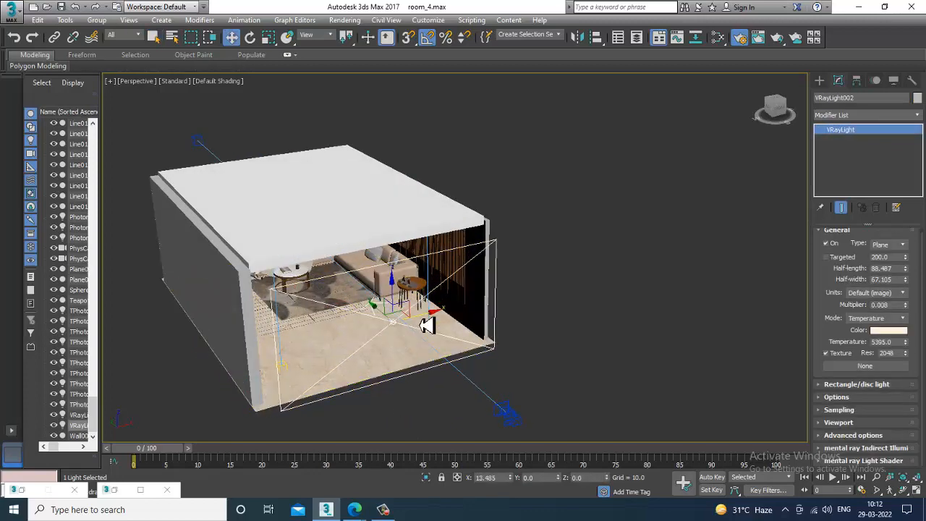
{"action": "mouse_move", "coordinate": [427, 326]}
{"action": "left_mouse_down"}
{"action": "mouse_move", "coordinate": [364, 313]}
{"action": "mouse_move", "coordinate": [415, 314]}
{"action": "left_mouse_up"}
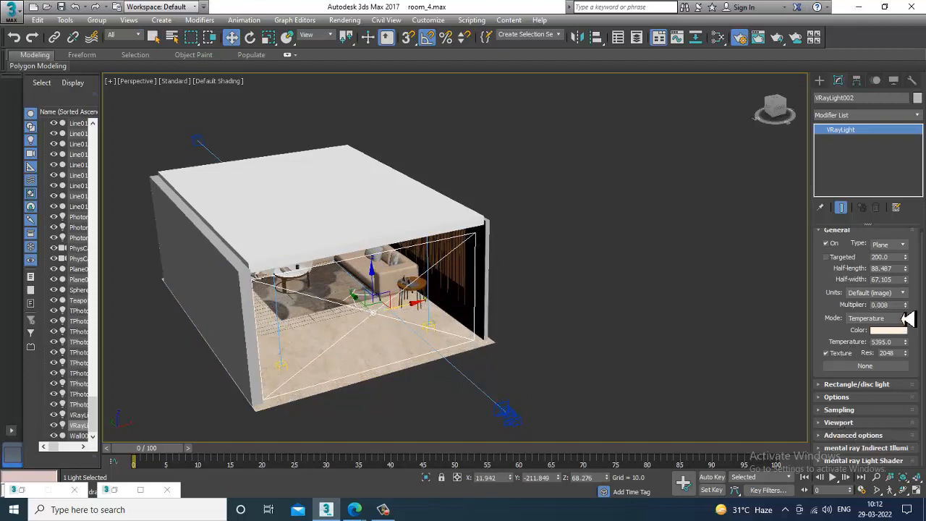
{"action": "left_click_drag", "start_coordinate": [900, 305], "coordinate": [859, 309]}
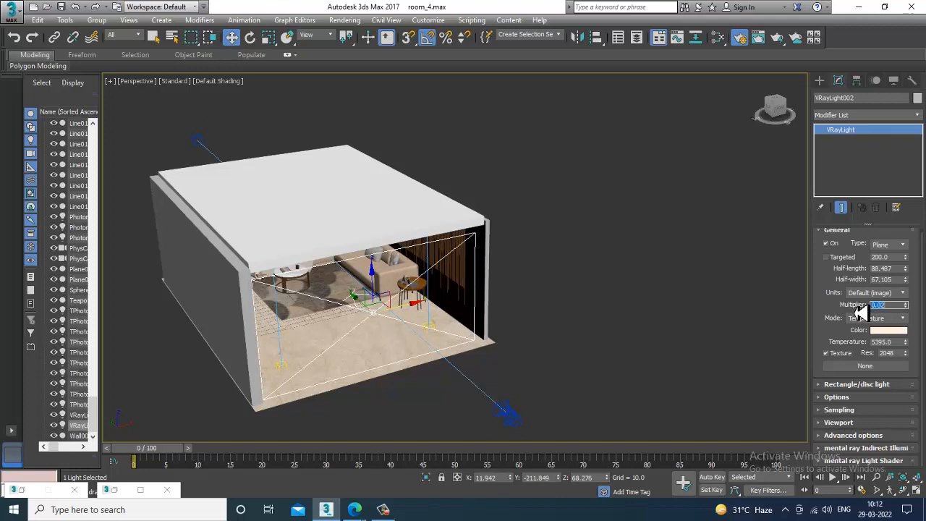
- Move the VRayLight001 plane light about 4 units toward the curtains and sideways to about X 16.8, centring it on the window wall
{"action": "middle_click_drag", "start_coordinate": [524, 253], "coordinate": [565, 241], "text": "alt"}
{"action": "scroll", "coordinate": [437, 262], "scroll_direction": "up", "scroll_amount": 7}
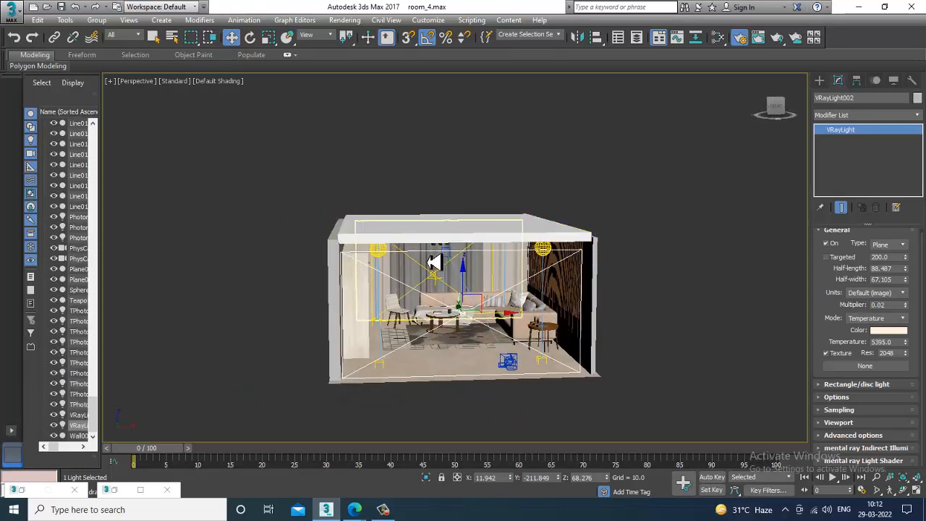
{"action": "middle_click_drag", "start_coordinate": [378, 259], "coordinate": [346, 293], "text": "alt"}
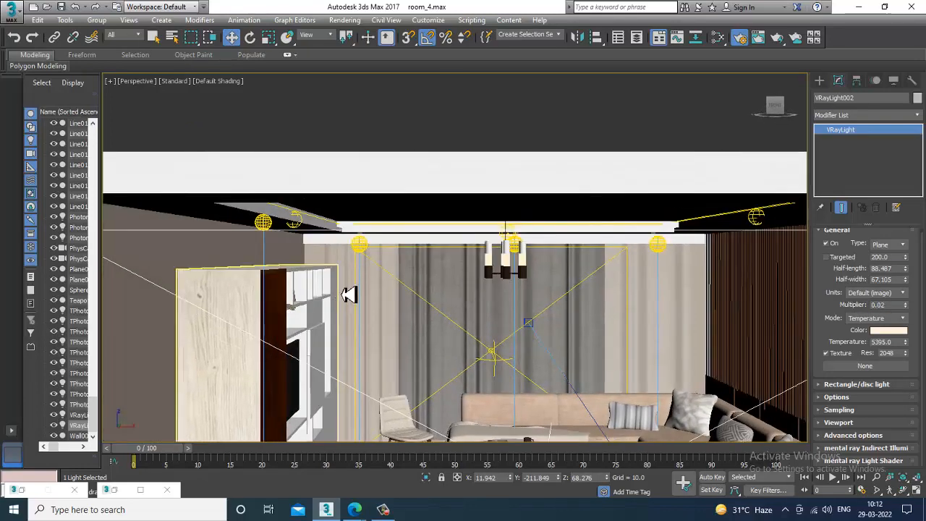
{"action": "left_click", "coordinate": [397, 283]}
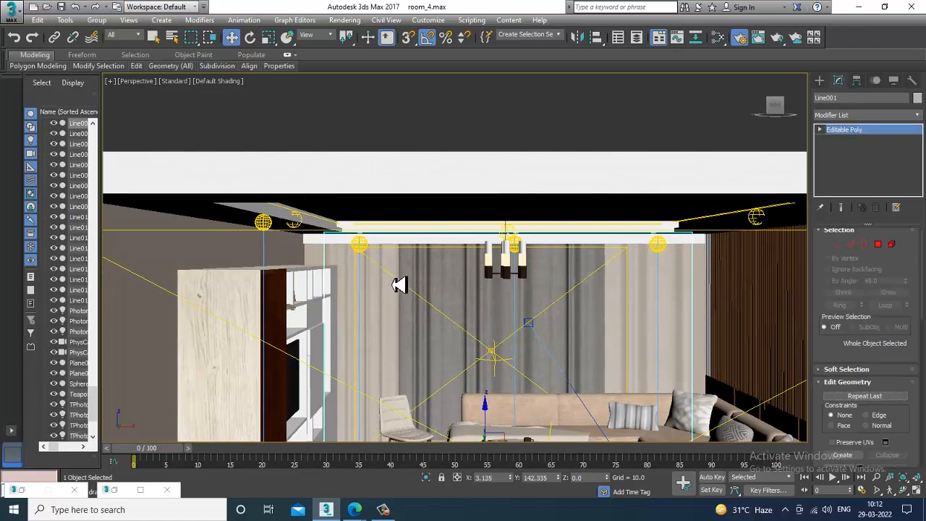
{"action": "left_click", "coordinate": [399, 283]}
{"action": "key", "text": "z"}
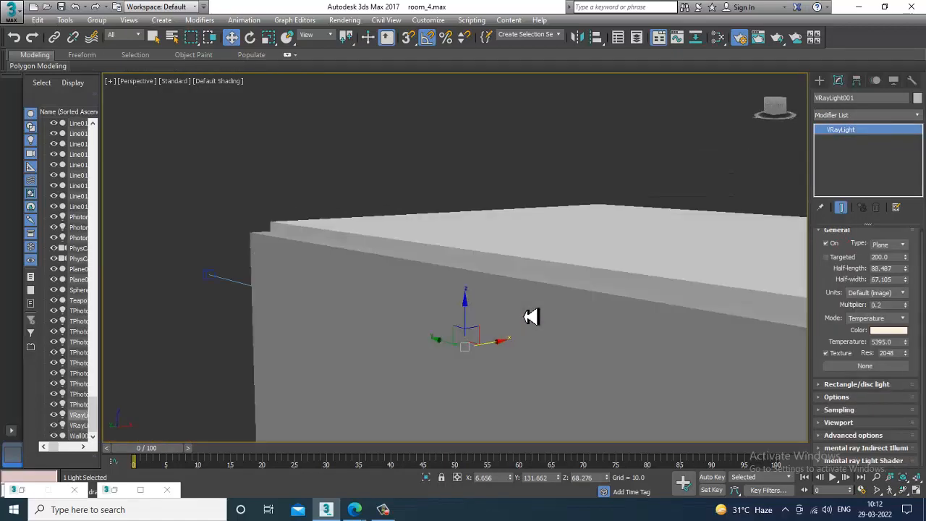
{"action": "middle_click_drag", "start_coordinate": [525, 317], "coordinate": [538, 320], "text": "alt"}
{"action": "key", "text": "F3"}
{"action": "mouse_move", "coordinate": [468, 327]}
{"action": "middle_mouse_down", "text": "alt"}
{"action": "mouse_move", "coordinate": [491, 329]}
{"action": "mouse_move", "coordinate": [506, 275]}
{"action": "middle_mouse_up", "text": "alt"}
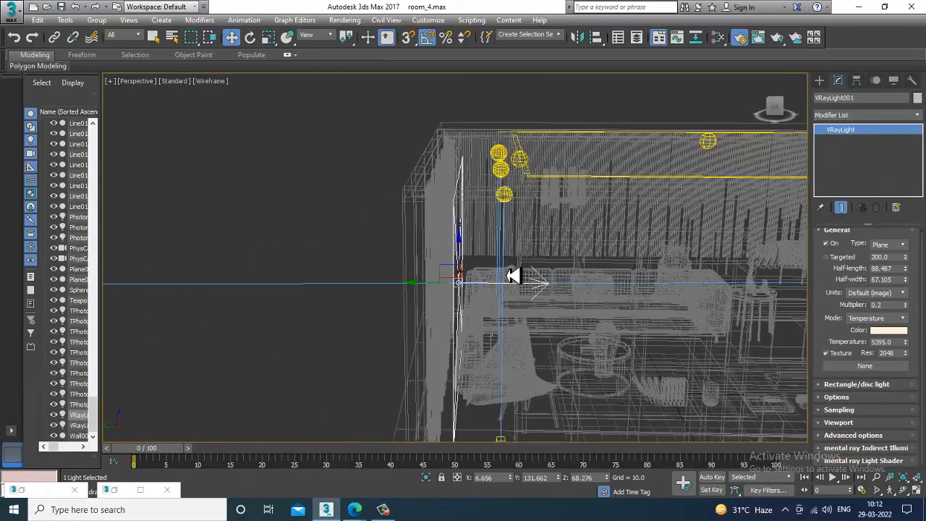
{"action": "left_click_drag", "start_coordinate": [434, 291], "coordinate": [430, 288]}
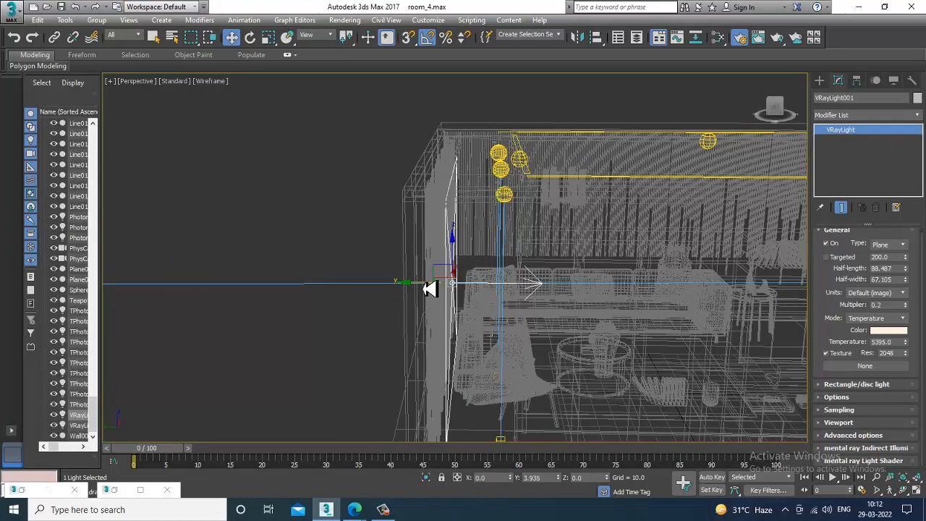
{"action": "middle_click_drag", "start_coordinate": [615, 287], "coordinate": [528, 275], "text": "alt"}
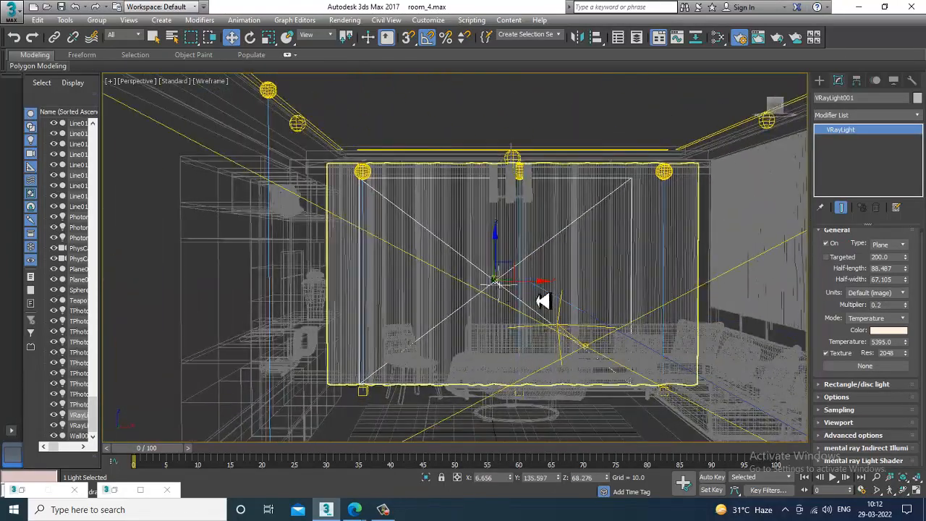
{"action": "left_click_drag", "start_coordinate": [540, 289], "coordinate": [555, 289]}
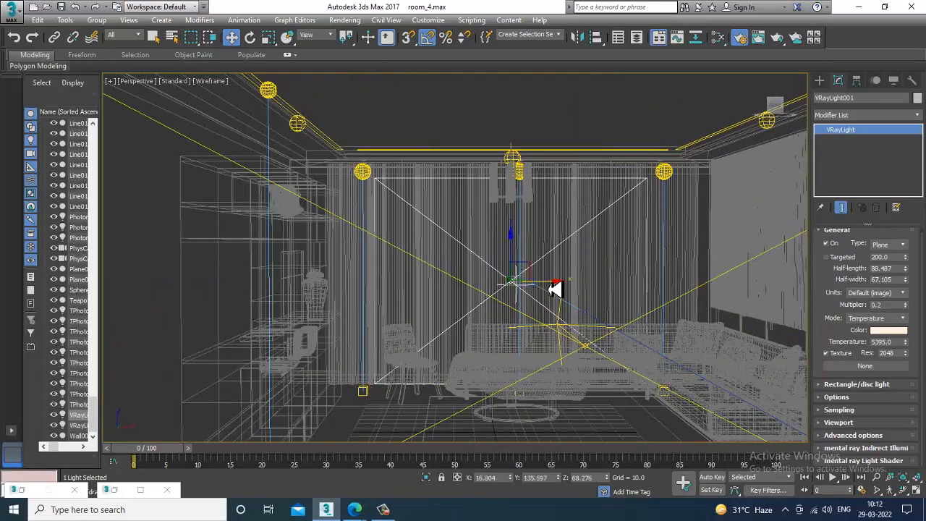
- Return the PhysCamera001 view to shaded display, render it and close the frame buffer
{"action": "key", "text": "alt+w"}
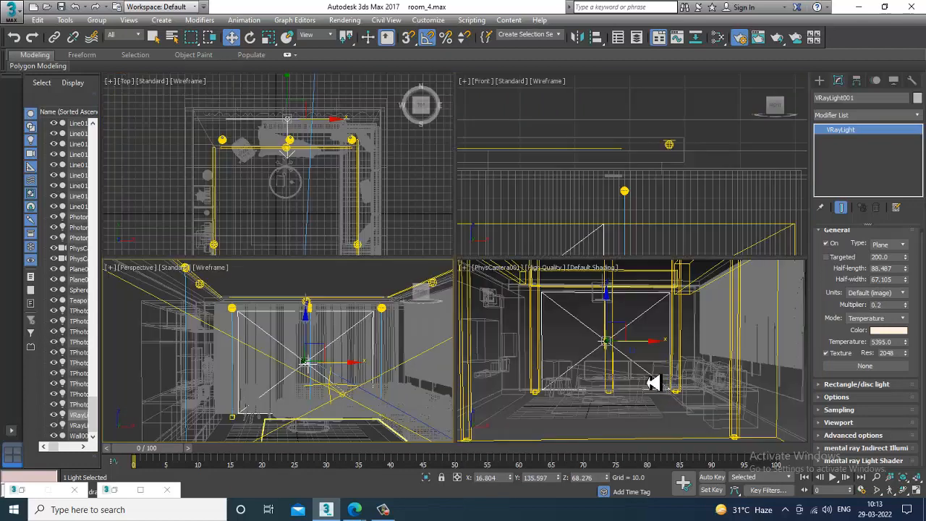
{"action": "left_click", "coordinate": [641, 369]}
{"action": "key", "text": "alt+w"}
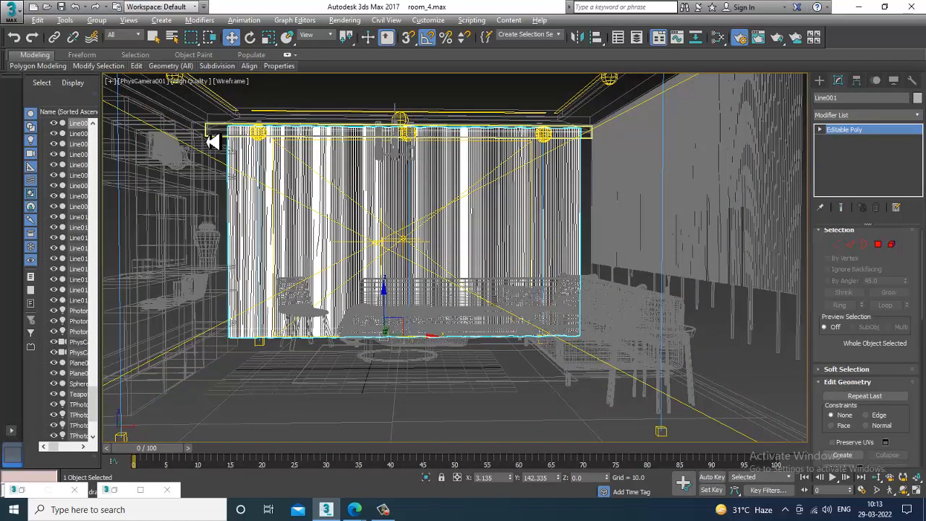
{"action": "key", "text": "F3"}
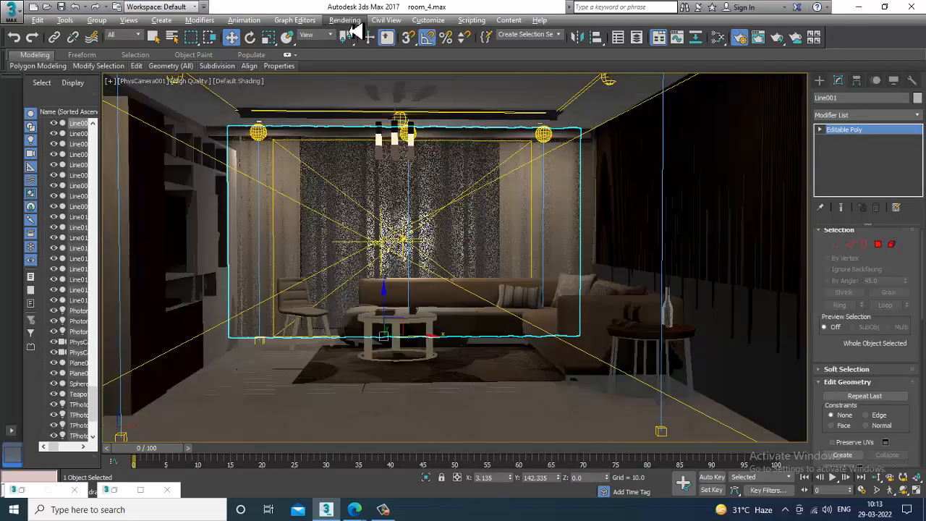
{"action": "left_click", "coordinate": [344, 19]}
{"action": "left_click", "coordinate": [355, 35]}
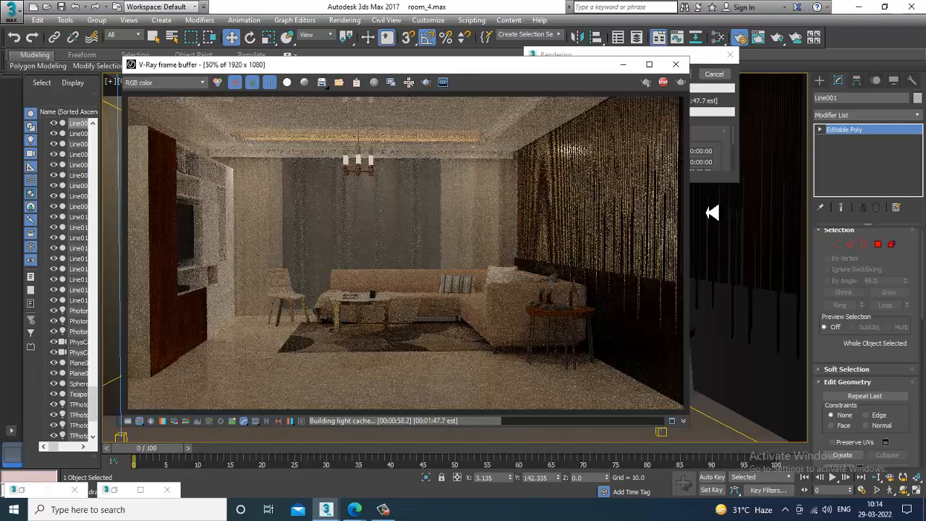
{"action": "left_click", "coordinate": [676, 65]}
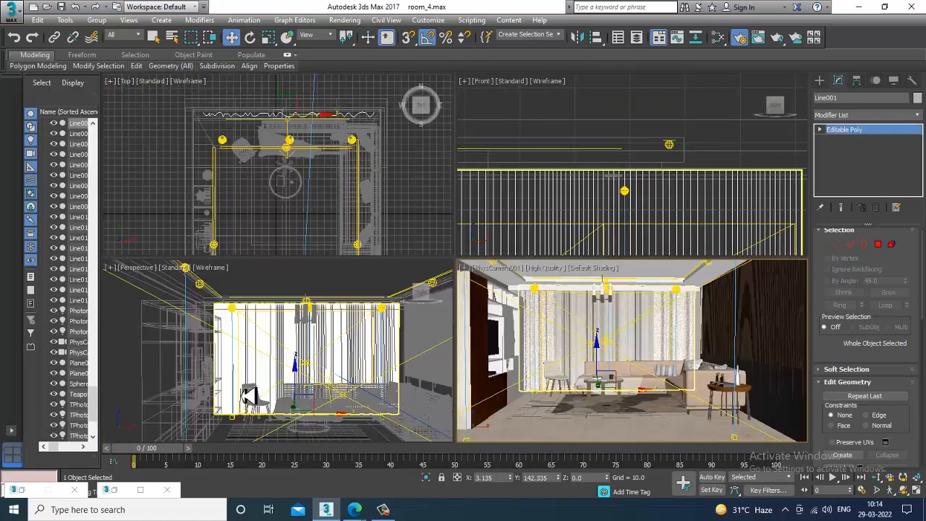
- Examine the VRayLight001 plane light at the curtains, and the floor edge at the room's open front from outside
{"action": "key", "text": "alt+w"}
{"action": "left_click", "coordinate": [291, 287]}
{"action": "middle_click_drag", "start_coordinate": [311, 381], "coordinate": [329, 389], "text": "alt"}
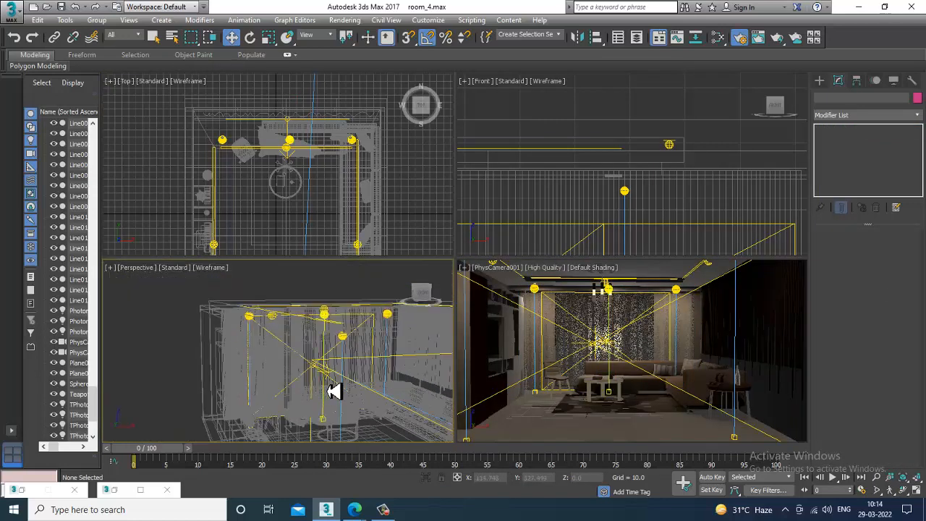
{"action": "middle_click_drag", "start_coordinate": [331, 389], "coordinate": [280, 385], "text": "alt"}
{"action": "left_click", "coordinate": [391, 510]}
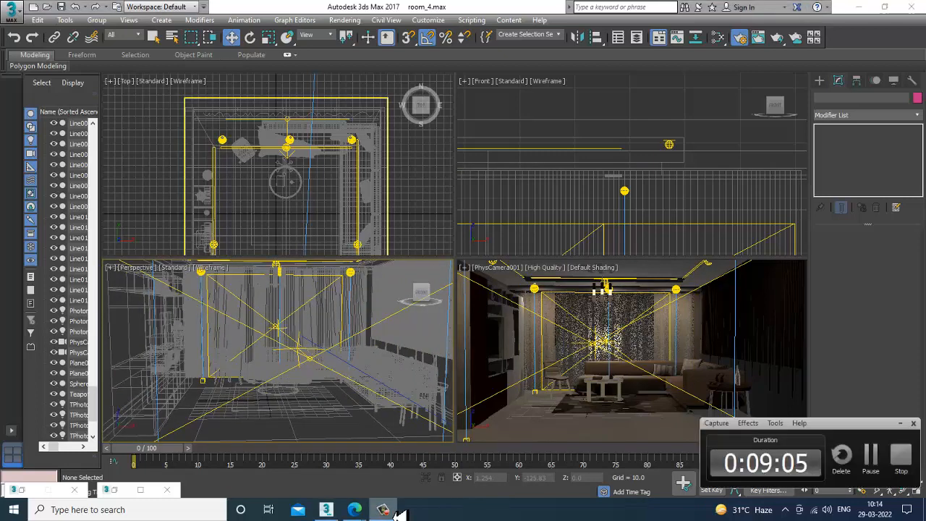
{"action": "left_click", "coordinate": [390, 511]}
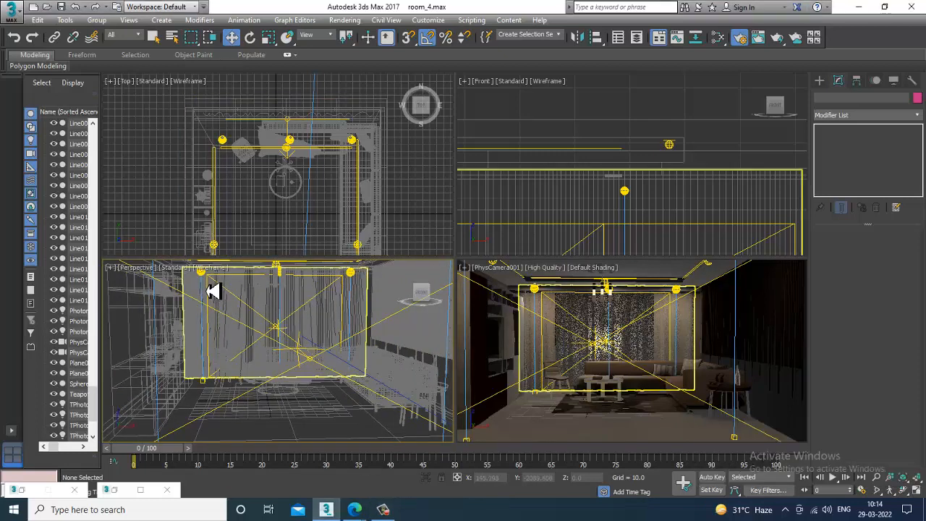
{"action": "left_click", "coordinate": [208, 291]}
{"action": "left_click", "coordinate": [208, 292]}
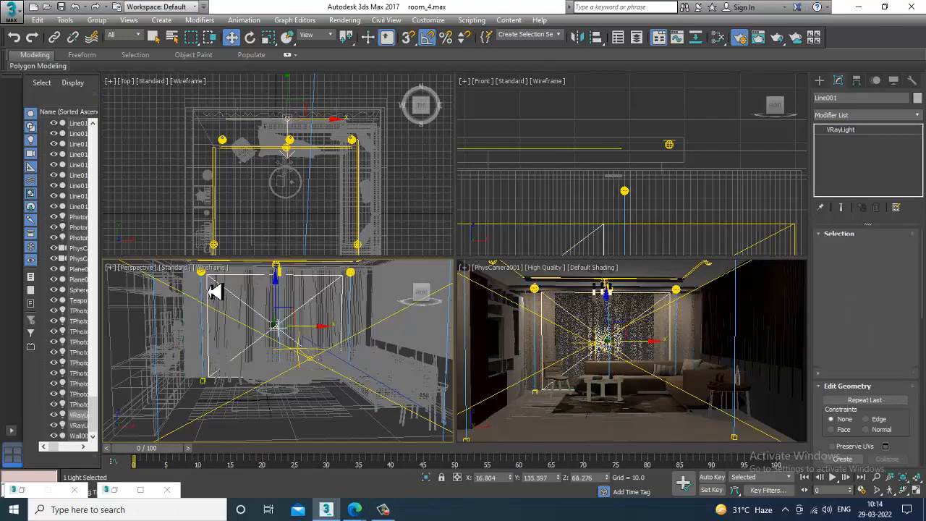
{"action": "scroll", "coordinate": [251, 340], "scroll_direction": "down", "scroll_amount": 6}
{"action": "mouse_move", "coordinate": [255, 342]}
{"action": "middle_mouse_down", "text": "alt"}
{"action": "mouse_move", "coordinate": [379, 372]}
{"action": "mouse_move", "coordinate": [313, 364]}
{"action": "mouse_move", "coordinate": [343, 364]}
{"action": "mouse_move", "coordinate": [330, 383]}
{"action": "mouse_move", "coordinate": [287, 364]}
{"action": "mouse_move", "coordinate": [285, 386]}
{"action": "mouse_move", "coordinate": [316, 401]}
{"action": "middle_mouse_up", "text": "alt"}
{"action": "key", "text": "F3"}
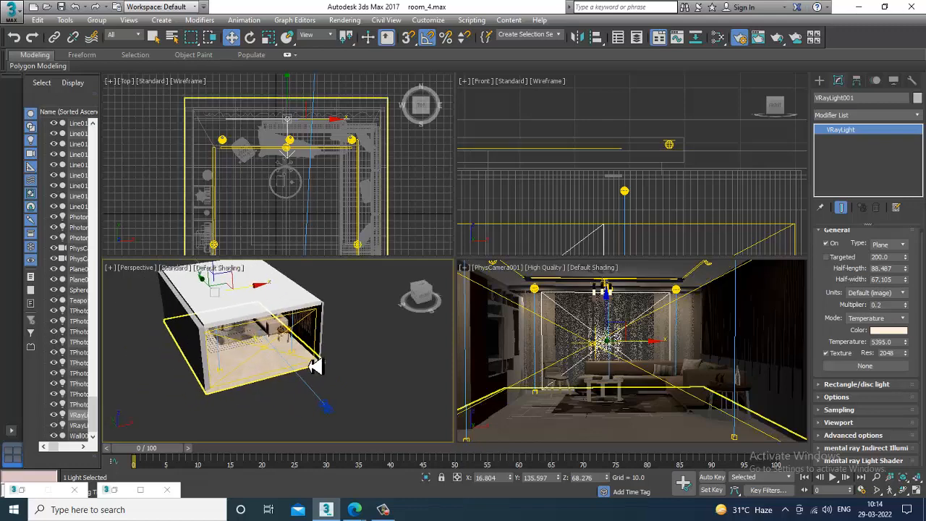
{"action": "scroll", "coordinate": [317, 375], "scroll_direction": "up", "scroll_amount": 5}
{"action": "left_click", "coordinate": [329, 347]}
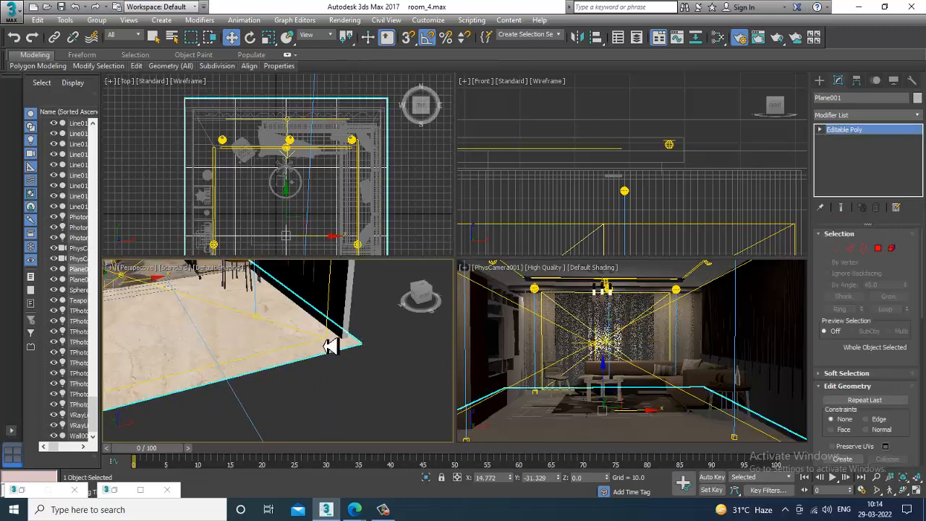
{"action": "middle_click_drag", "start_coordinate": [330, 345], "coordinate": [355, 368], "text": "alt"}
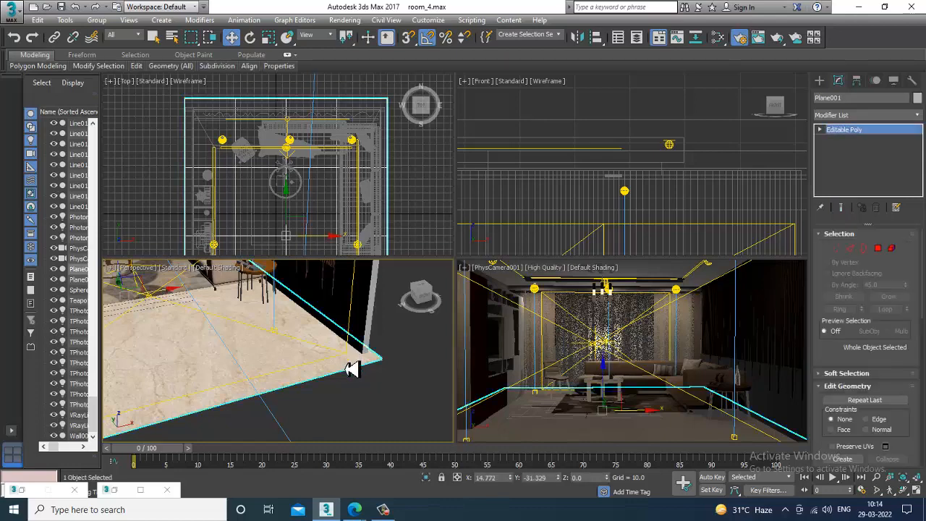
{"action": "middle_click_drag", "start_coordinate": [359, 395], "coordinate": [385, 389], "text": "alt"}
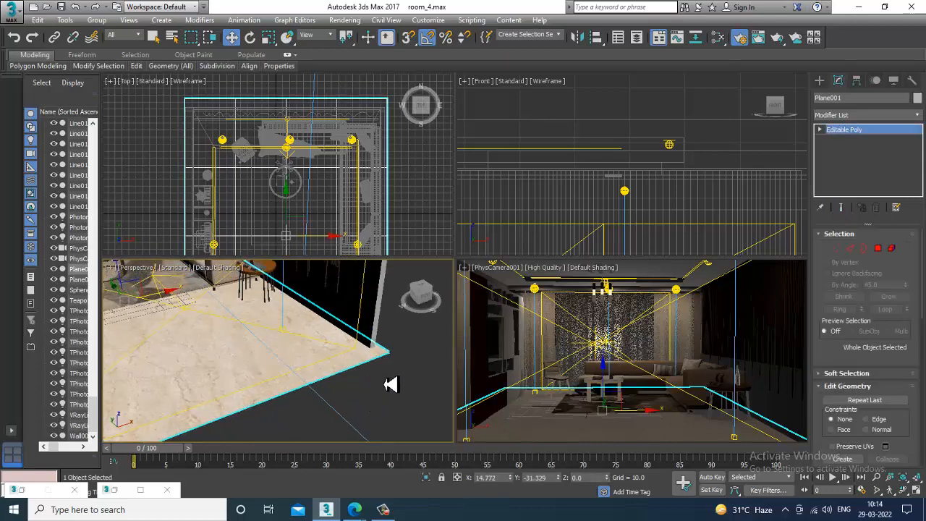
- Open the material editor and switch it to compact mode
{"action": "key", "text": "m"}
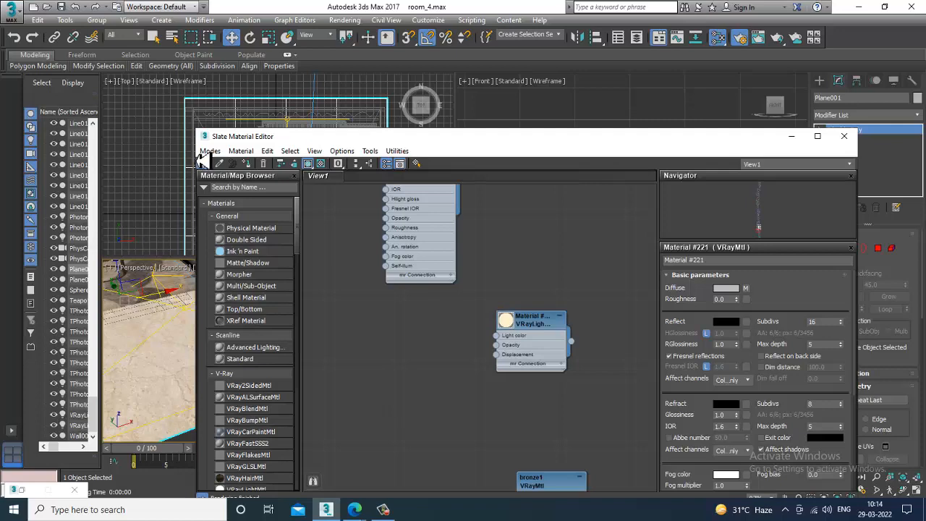
{"action": "left_click", "coordinate": [208, 150]}
{"action": "left_click", "coordinate": [246, 179]}
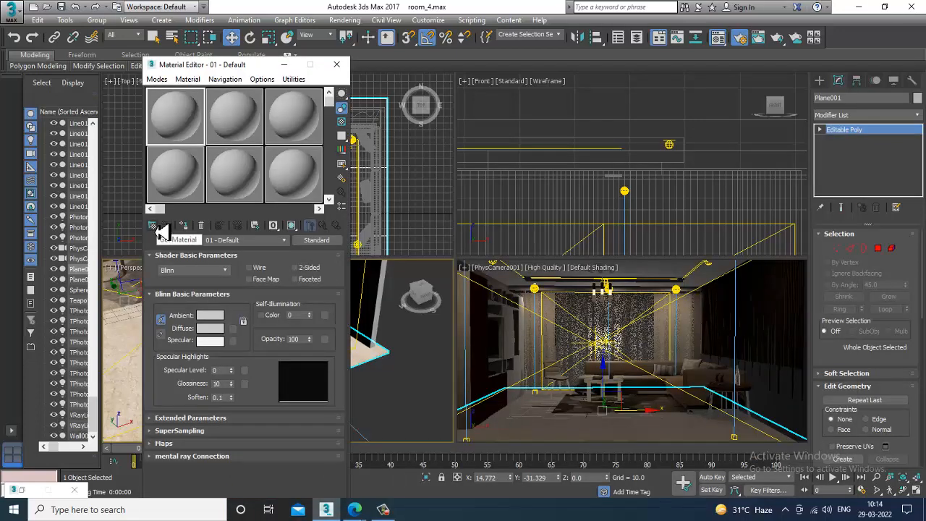
- Load a VRayHDRI map into the first sample slot
{"action": "left_click", "coordinate": [157, 226]}
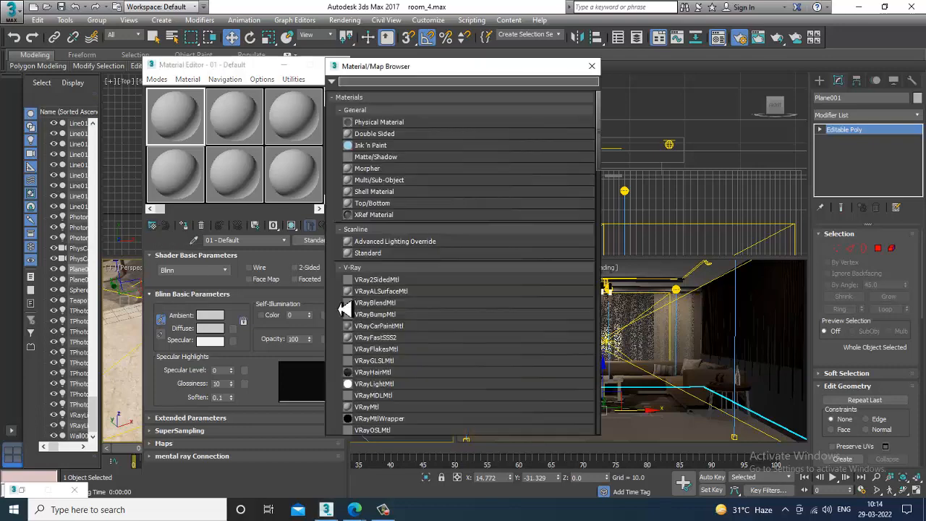
{"action": "scroll", "coordinate": [439, 309], "scroll_direction": "down", "scroll_amount": 5}
{"action": "scroll", "coordinate": [439, 309], "scroll_direction": "down", "scroll_amount": 15}
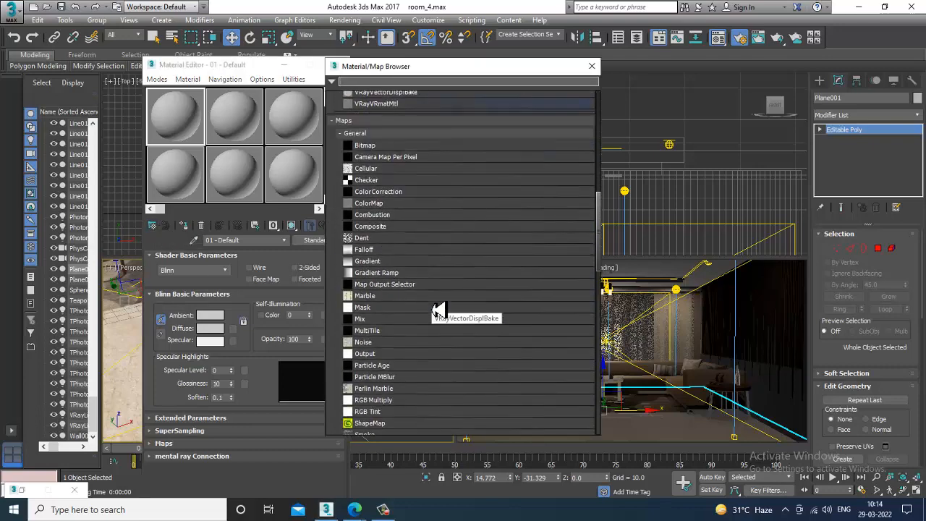
{"action": "scroll", "coordinate": [439, 313], "scroll_direction": "down", "scroll_amount": 7}
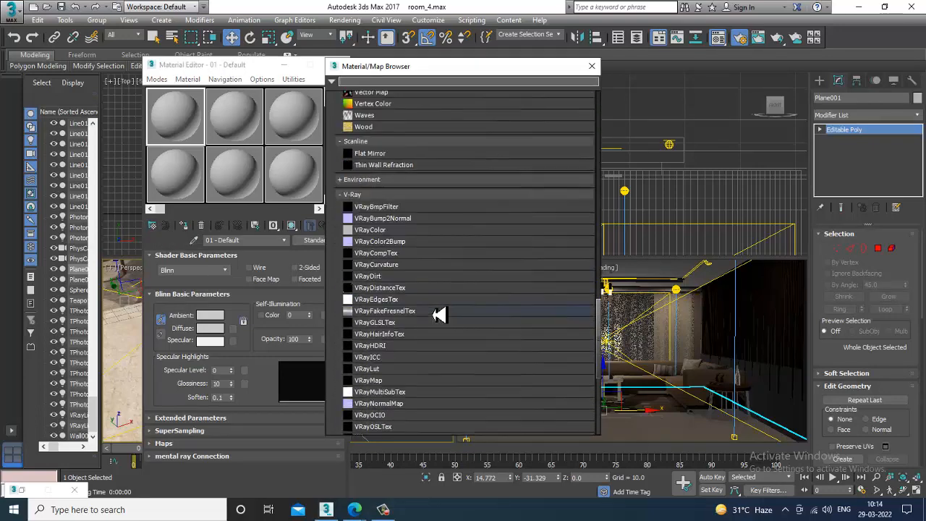
{"action": "scroll", "coordinate": [443, 330], "scroll_direction": "down", "scroll_amount": 3}
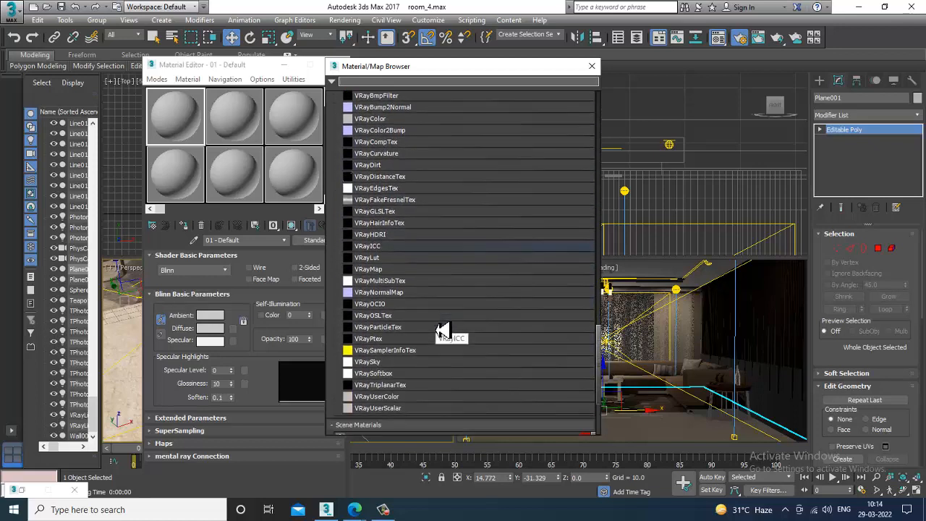
{"action": "double_click", "coordinate": [385, 238]}
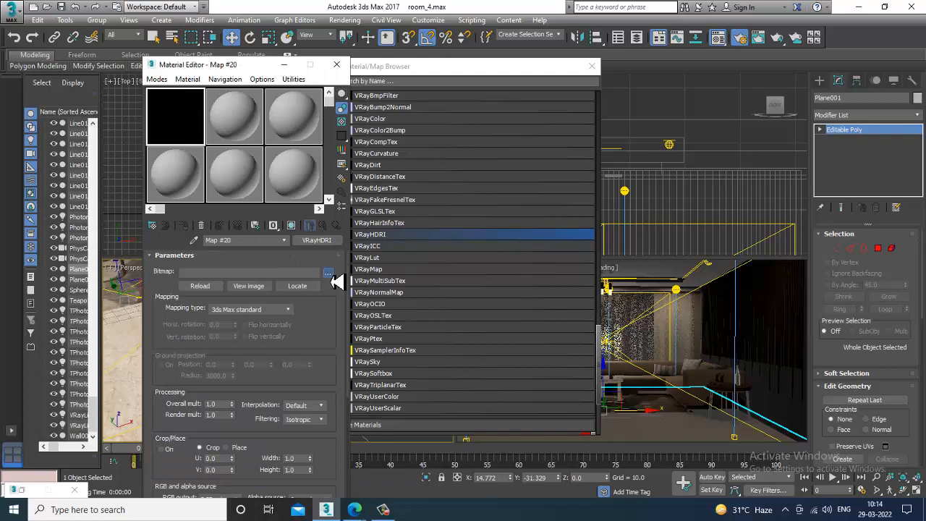
- Load the image hdrii.jpg from the living room folder in D:\March 2022 as the VRayHDRI map's bitmap
{"action": "left_click", "coordinate": [328, 274]}
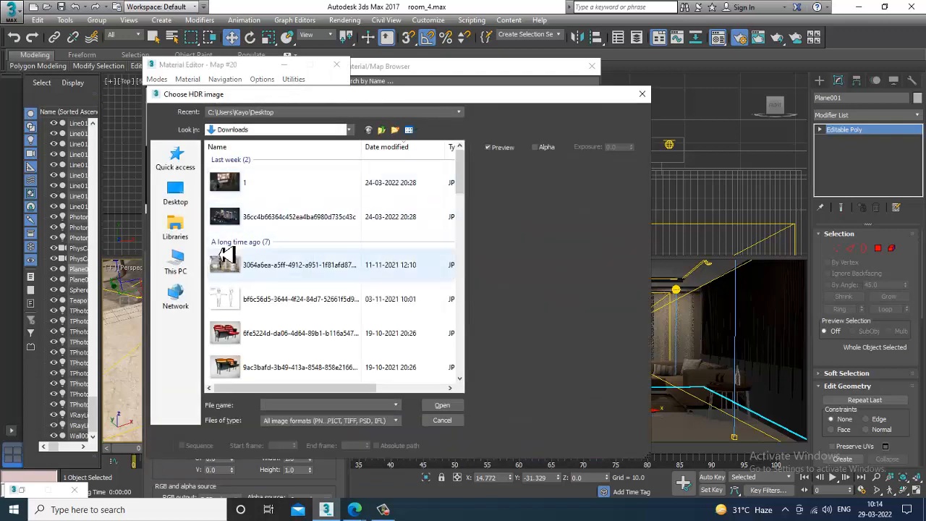
{"action": "left_click", "coordinate": [175, 264]}
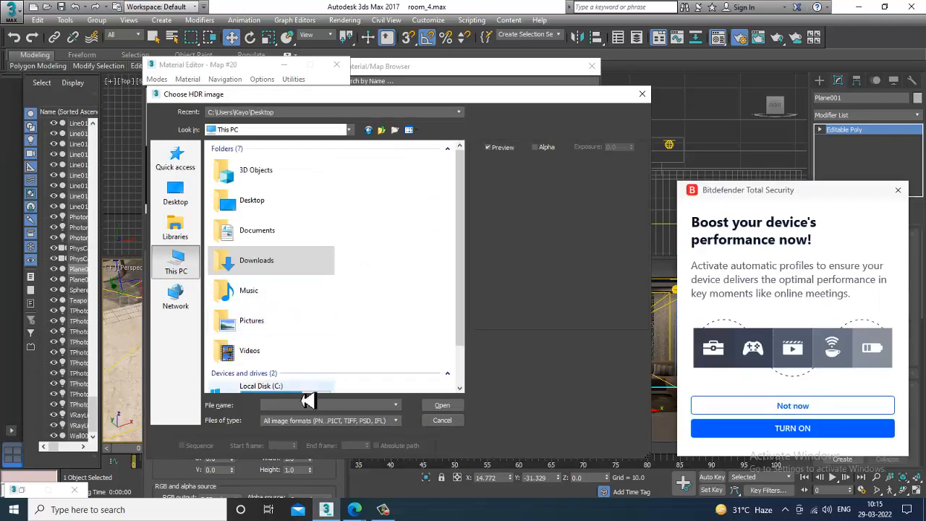
{"action": "left_click", "coordinate": [897, 191]}
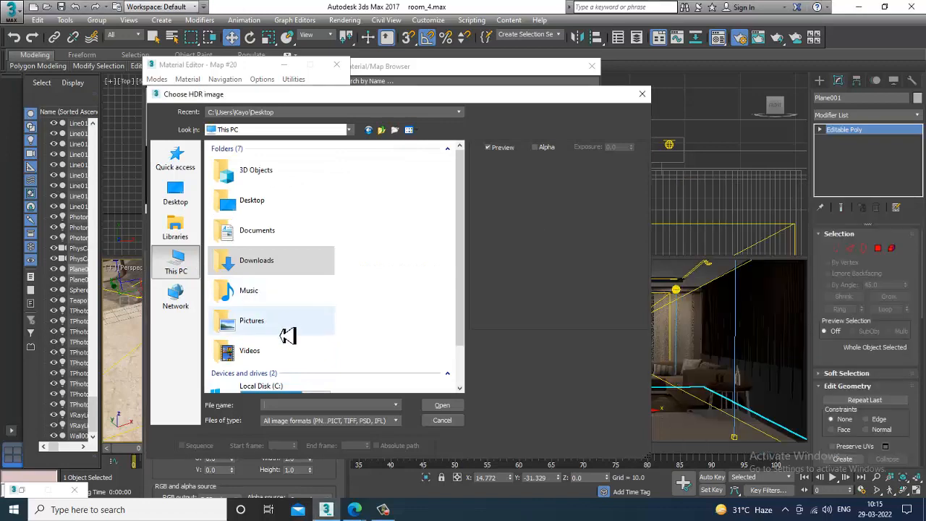
{"action": "scroll", "coordinate": [287, 335], "scroll_direction": "down", "scroll_amount": 1}
{"action": "double_click", "coordinate": [291, 376]}
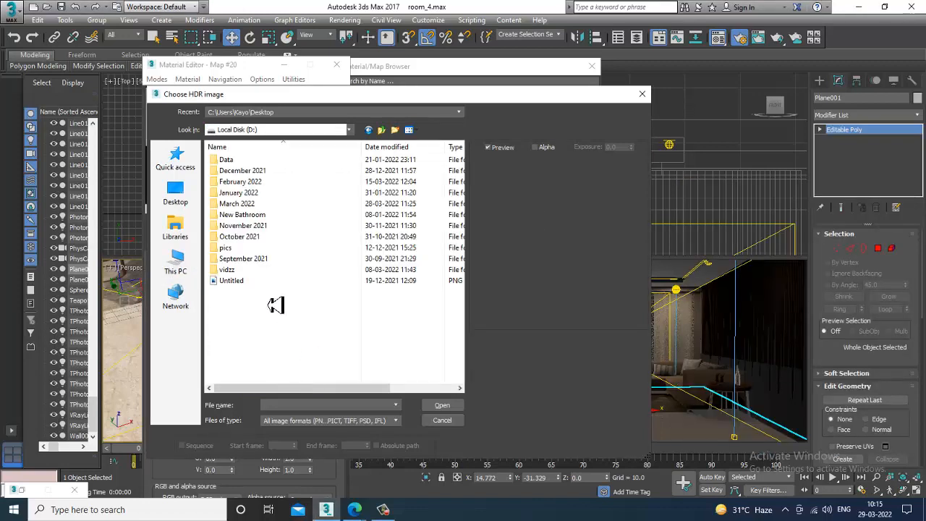
{"action": "double_click", "coordinate": [246, 205]}
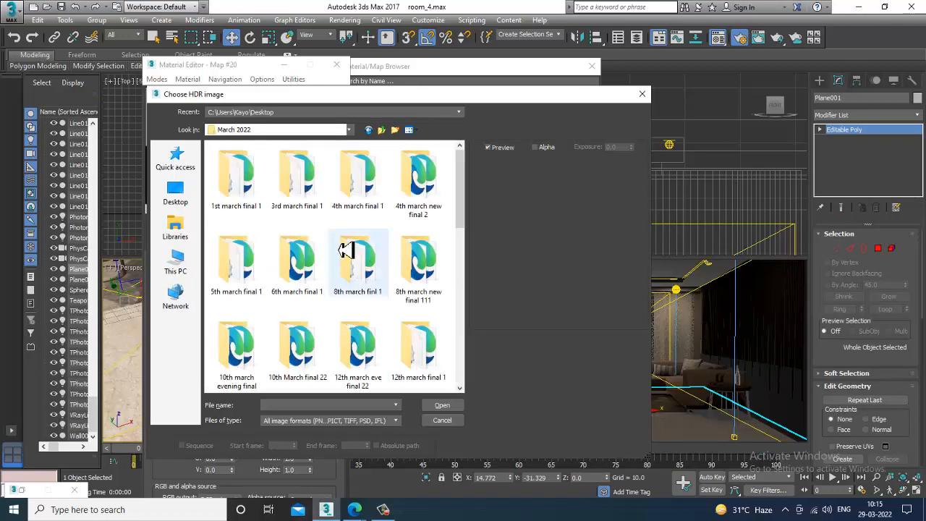
{"action": "scroll", "coordinate": [351, 254], "scroll_direction": "down", "scroll_amount": 5}
{"action": "left_click", "coordinate": [424, 304]}
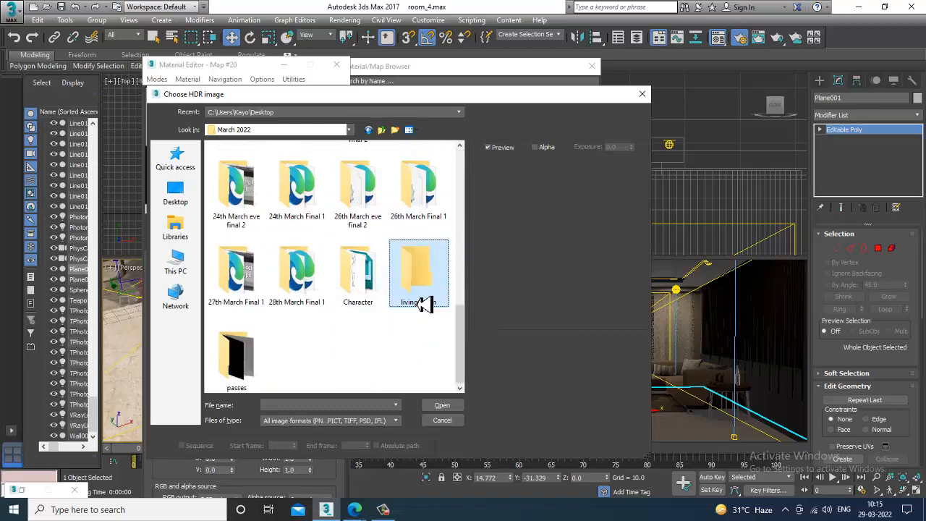
{"action": "double_click", "coordinate": [424, 304]}
{"action": "scroll", "coordinate": [408, 304], "scroll_direction": "down", "scroll_amount": 2}
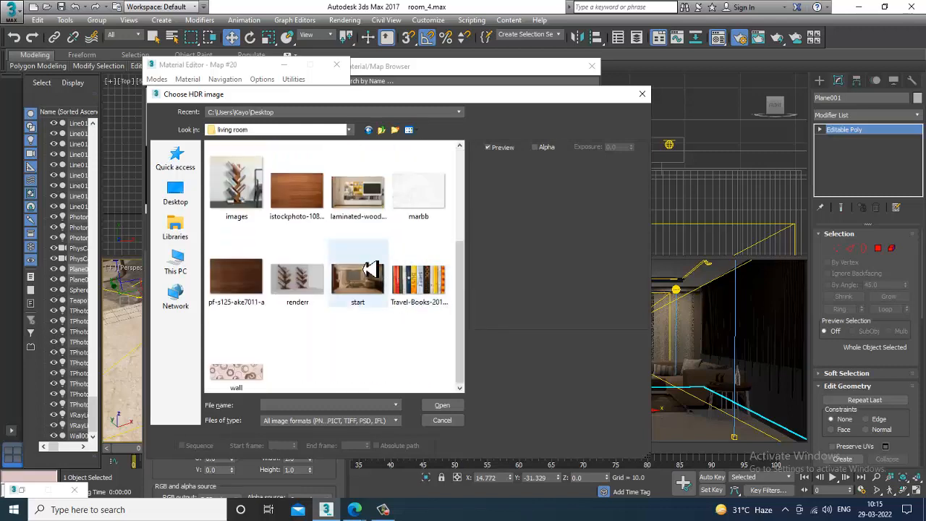
{"action": "scroll", "coordinate": [340, 265], "scroll_direction": "up", "scroll_amount": 2}
{"action": "double_click", "coordinate": [322, 273]}
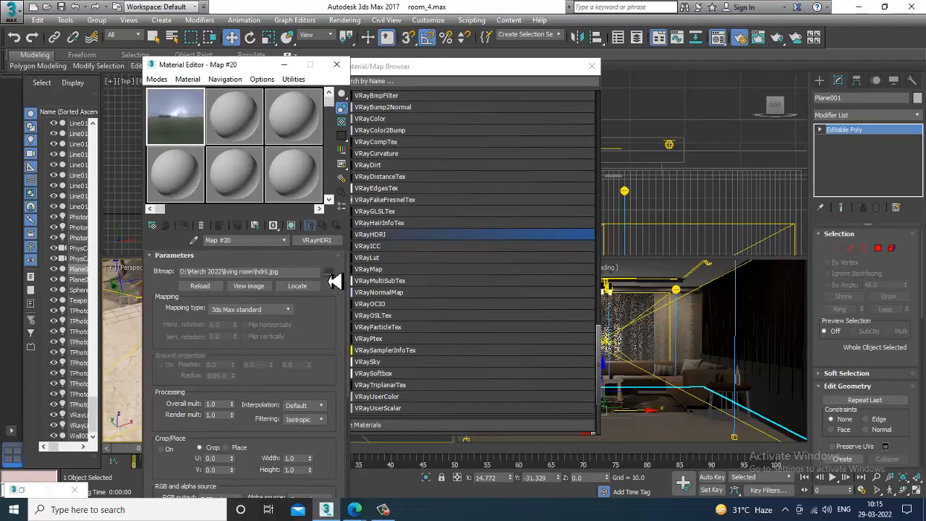
- Set the VRayHDRI mapping type to Spherical and close the material/map browser
{"action": "left_click", "coordinate": [288, 309]}
{"action": "left_click", "coordinate": [258, 337]}
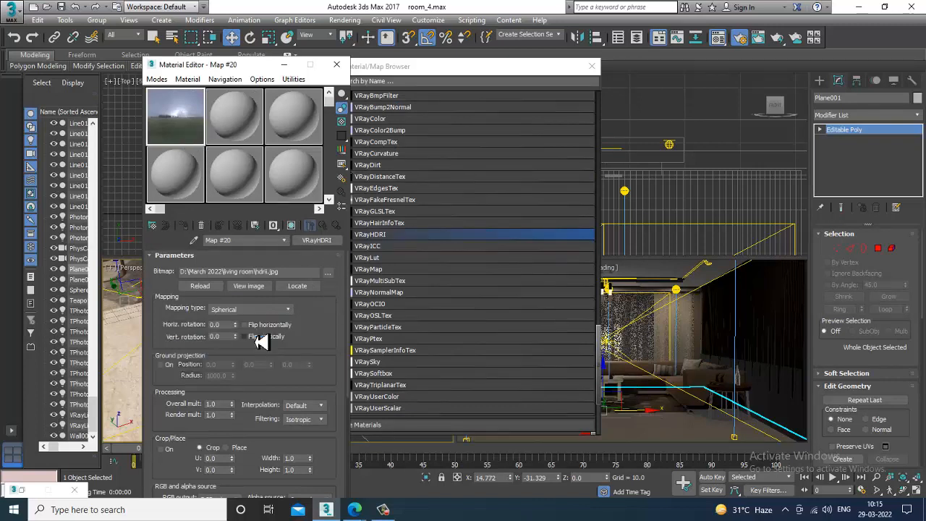
{"action": "left_click", "coordinate": [591, 66]}
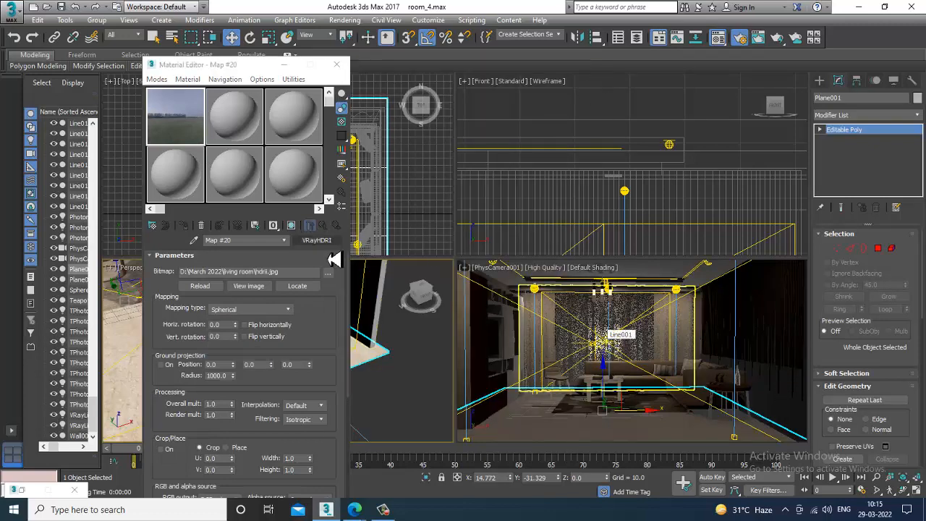
- Select the plane light VRayLight002 at the room's open front and assign the VRayHDRI map to its texture as an instance
{"action": "middle_click_drag", "start_coordinate": [405, 340], "coordinate": [412, 340]}
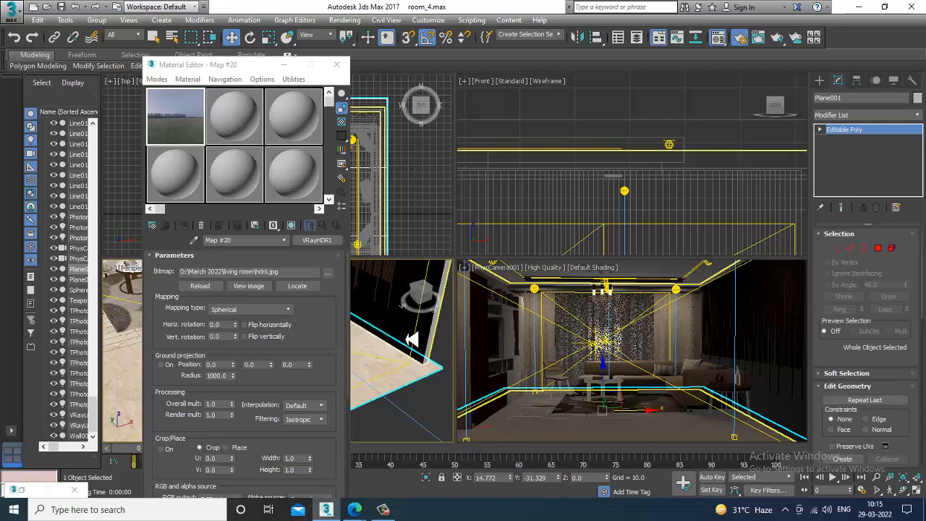
{"action": "left_click_drag", "start_coordinate": [248, 65], "coordinate": [139, 40]}
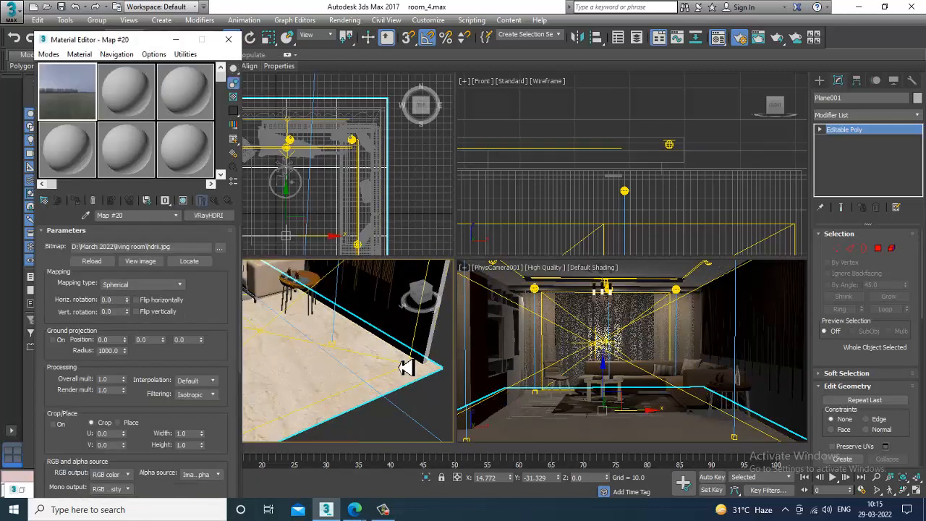
{"action": "middle_click_drag", "start_coordinate": [406, 368], "coordinate": [363, 362]}
{"action": "left_click", "coordinate": [358, 353]}
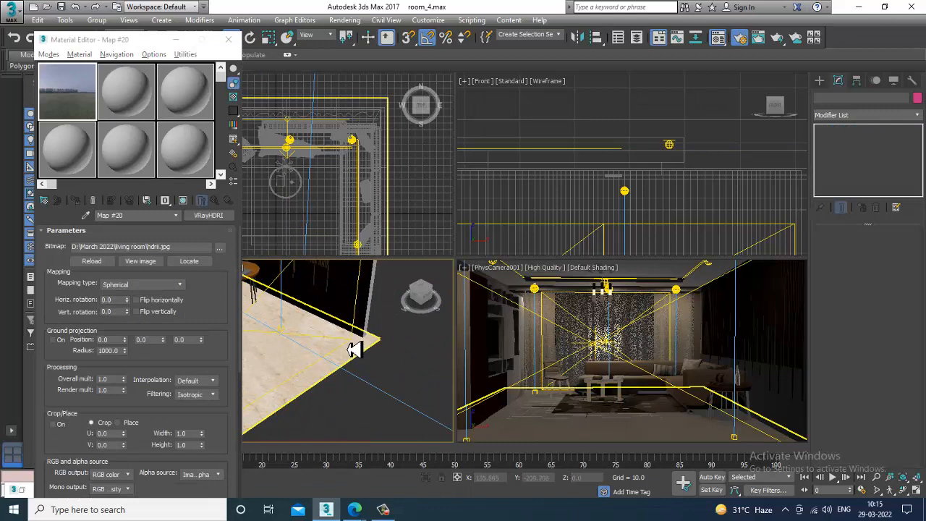
{"action": "left_click", "coordinate": [355, 350]}
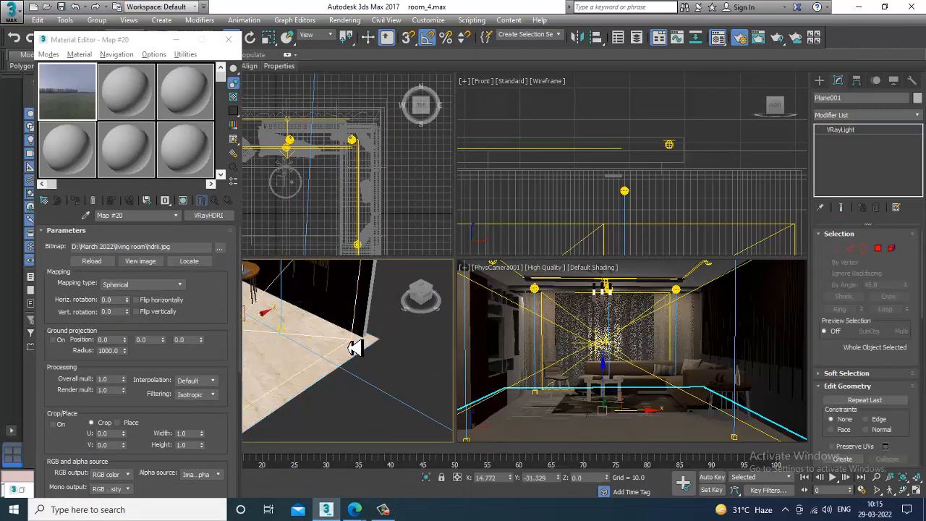
{"action": "left_click", "coordinate": [355, 349]}
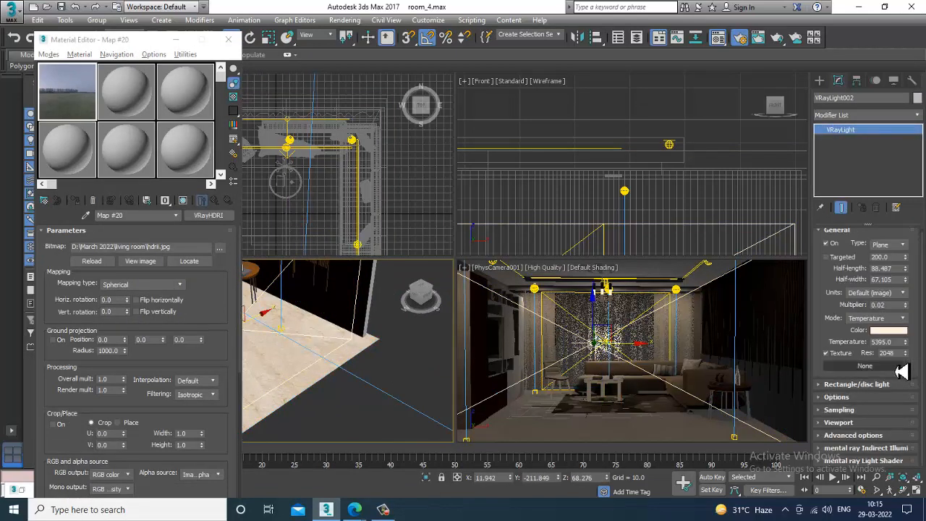
{"action": "double_click", "coordinate": [72, 109]}
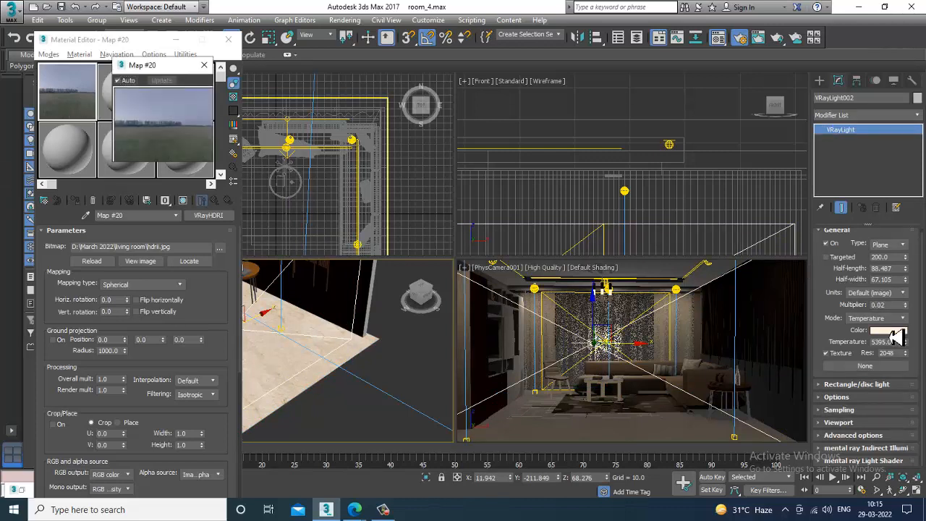
{"action": "left_click_drag", "start_coordinate": [898, 338], "coordinate": [868, 373]}
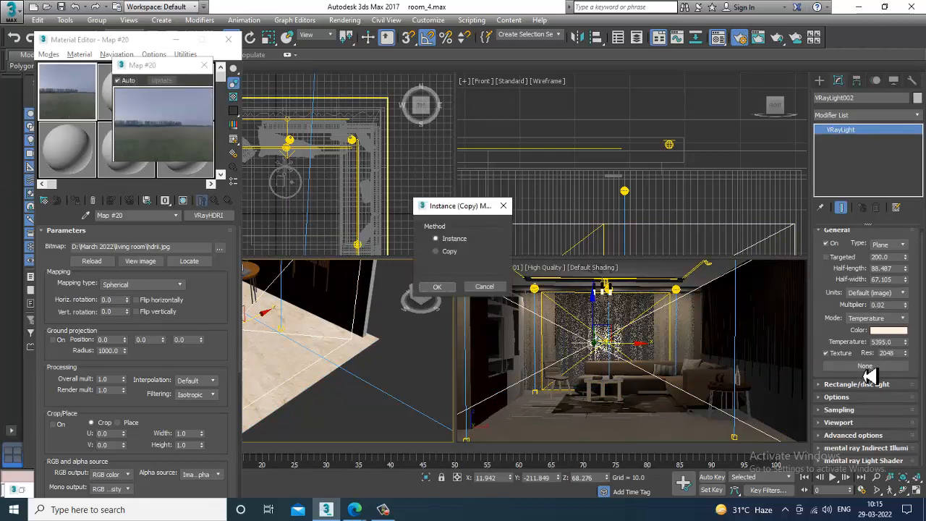
{"action": "left_click", "coordinate": [437, 288]}
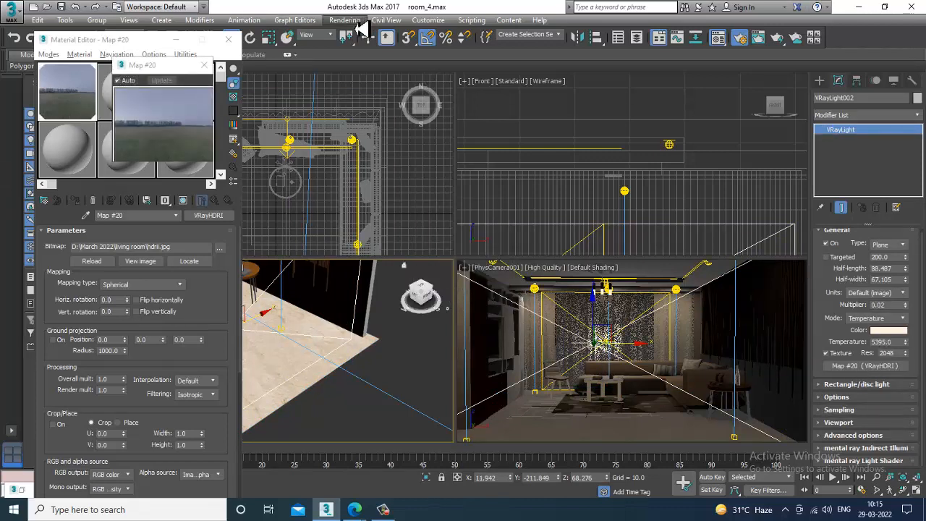
- Assign the VRayHDRI map to the GI environment in the V-Ray render settings
{"action": "left_click", "coordinate": [354, 22]}
{"action": "left_click", "coordinate": [442, 70]}
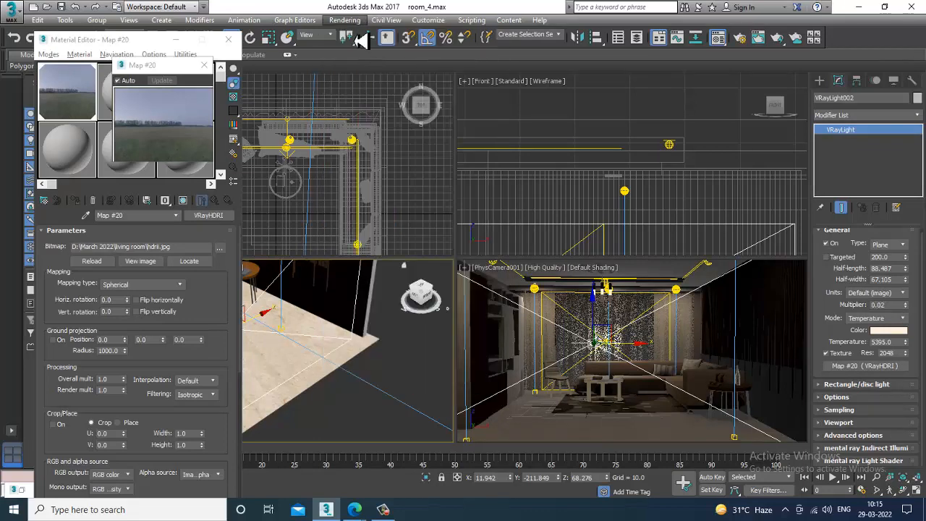
{"action": "left_click", "coordinate": [344, 20]}
{"action": "left_click", "coordinate": [333, 74]}
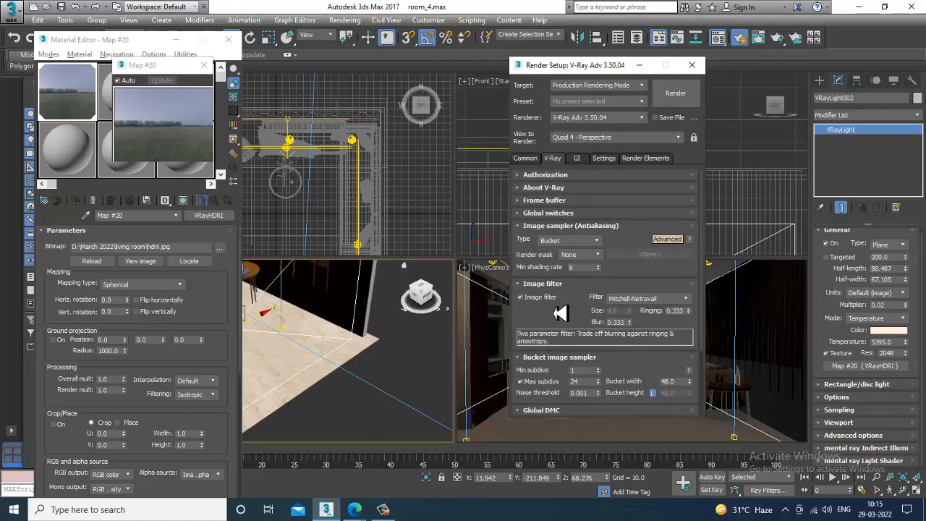
{"action": "scroll", "coordinate": [571, 323], "scroll_direction": "down", "scroll_amount": 3}
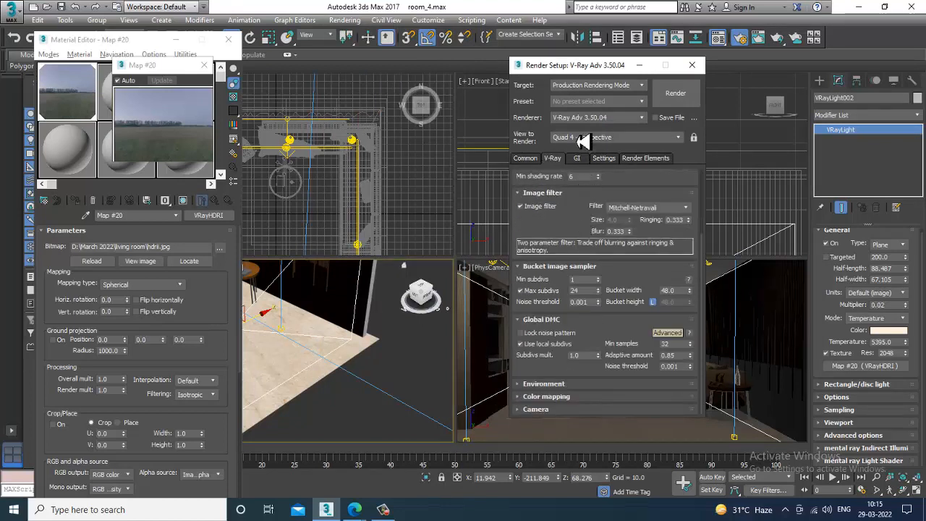
{"action": "left_click", "coordinate": [542, 384]}
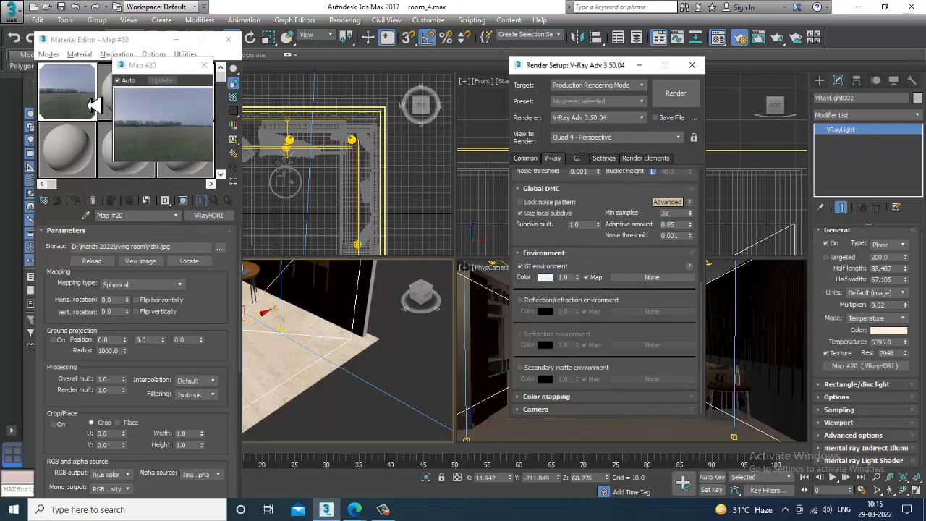
{"action": "left_click", "coordinate": [204, 66]}
{"action": "left_click_drag", "start_coordinate": [73, 94], "coordinate": [637, 280]}
{"action": "left_click", "coordinate": [600, 281]}
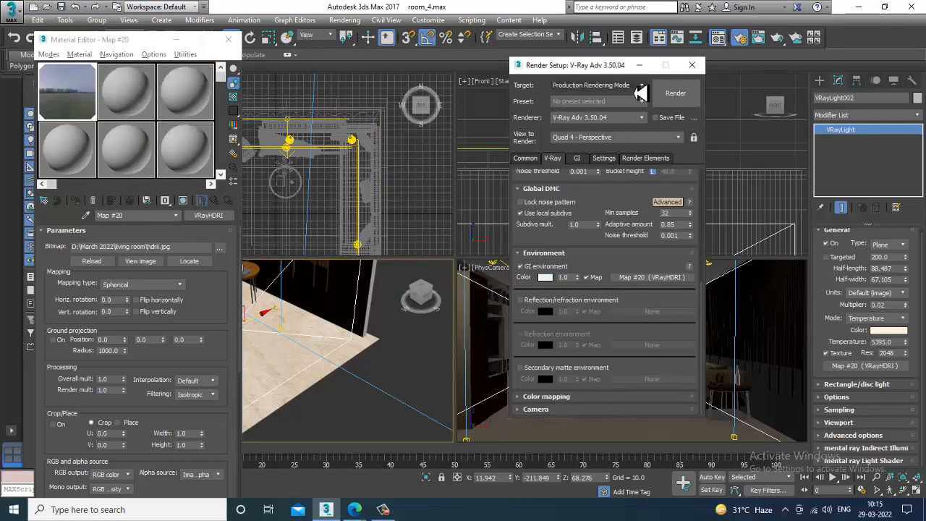
- Minimize the render settings, run a test render of the maximized PhysCamera001 view and close the frame buffer
{"action": "left_click", "coordinate": [643, 66]}
{"action": "left_click", "coordinate": [666, 327]}
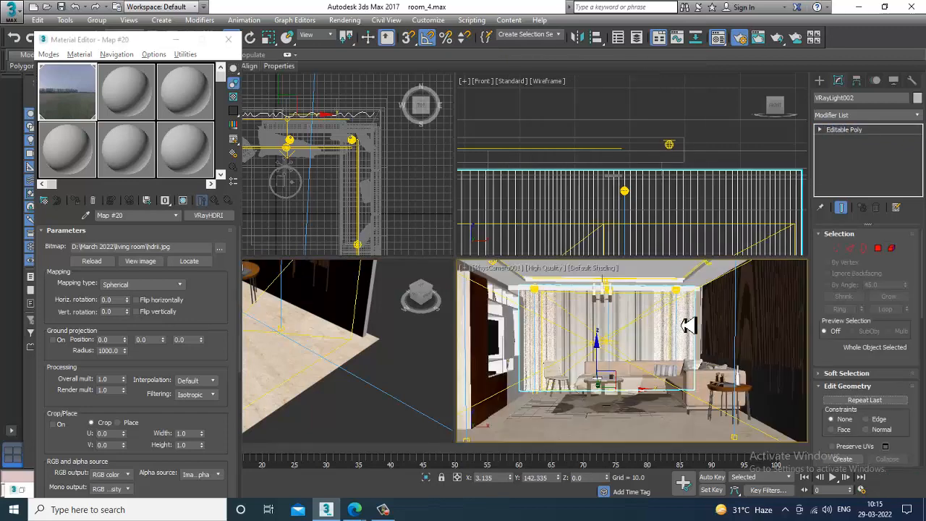
{"action": "key", "text": "alt+w"}
{"action": "left_click", "coordinate": [345, 19]}
{"action": "left_click", "coordinate": [377, 34]}
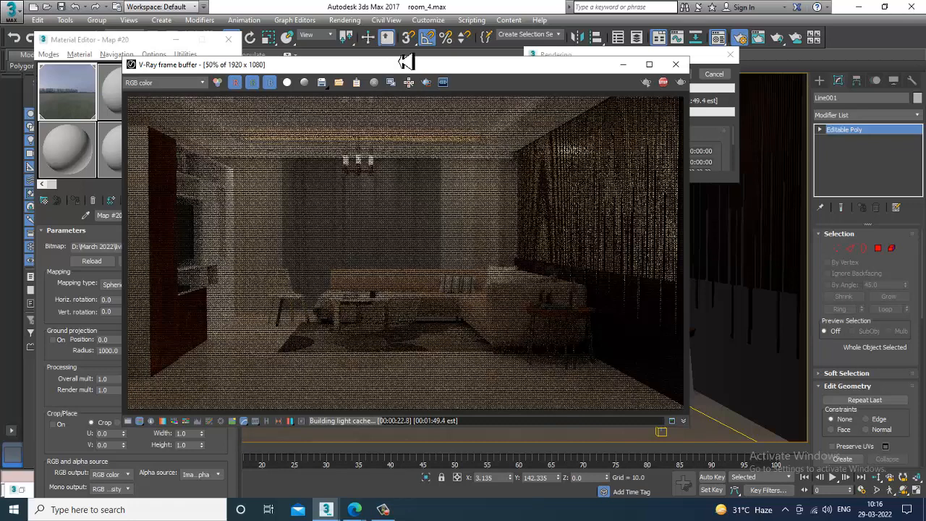
{"action": "left_click", "coordinate": [676, 65]}
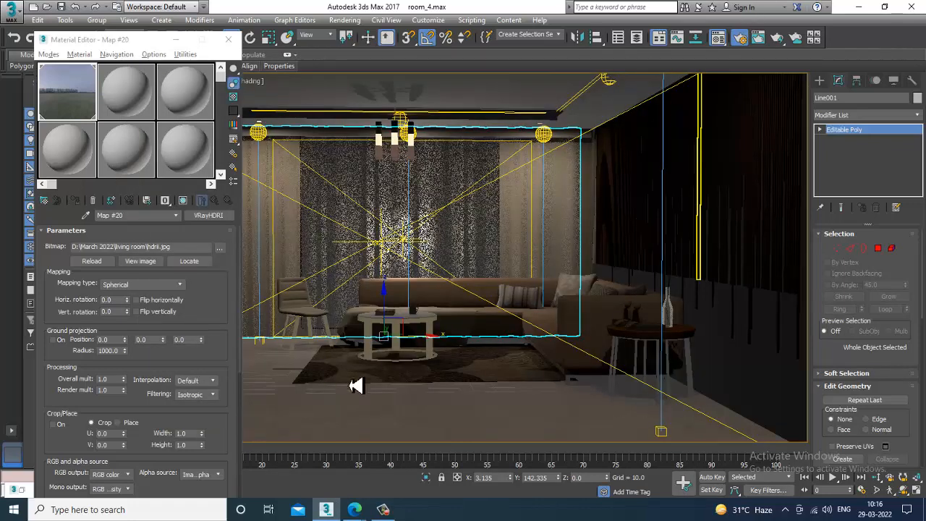
- Restore the four-view layout and set the multiplier of the VRayLight002 plane light to 0.05
{"action": "key", "text": "alt+w"}
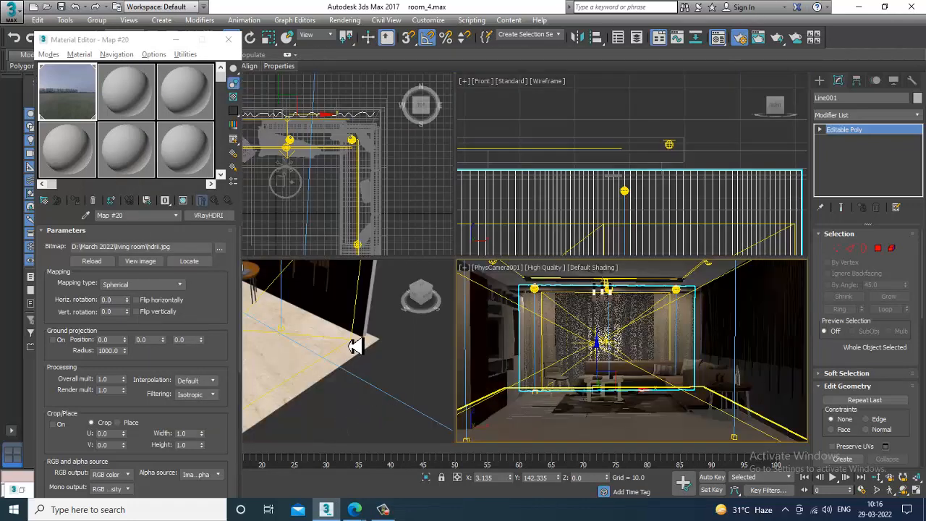
{"action": "left_click", "coordinate": [354, 346]}
{"action": "left_click", "coordinate": [356, 348]}
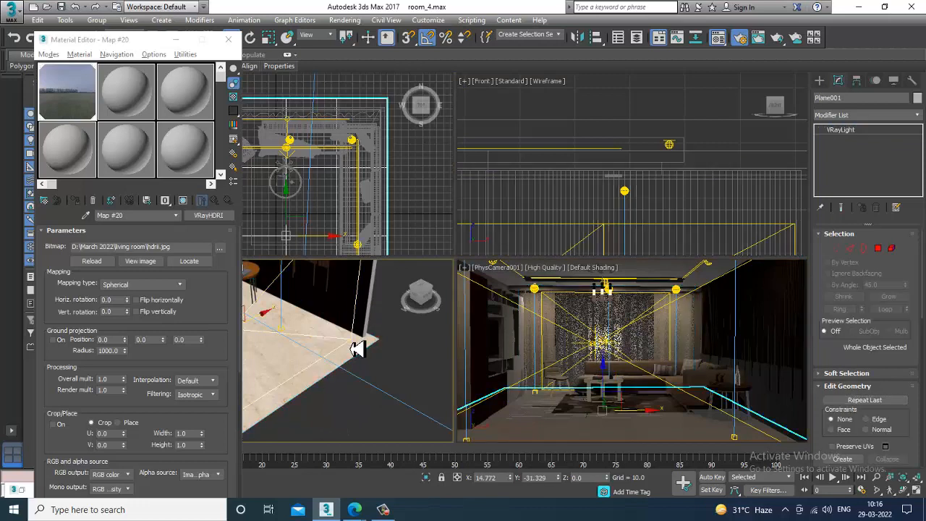
{"action": "double_click", "coordinate": [877, 305]}
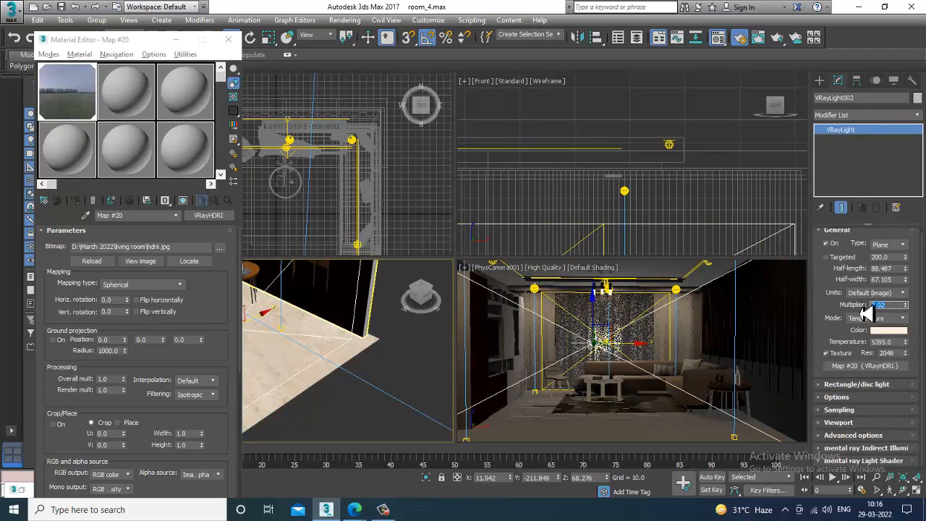
{"action": "type", "text": "0.05"}
{"action": "key", "text": "Return"}
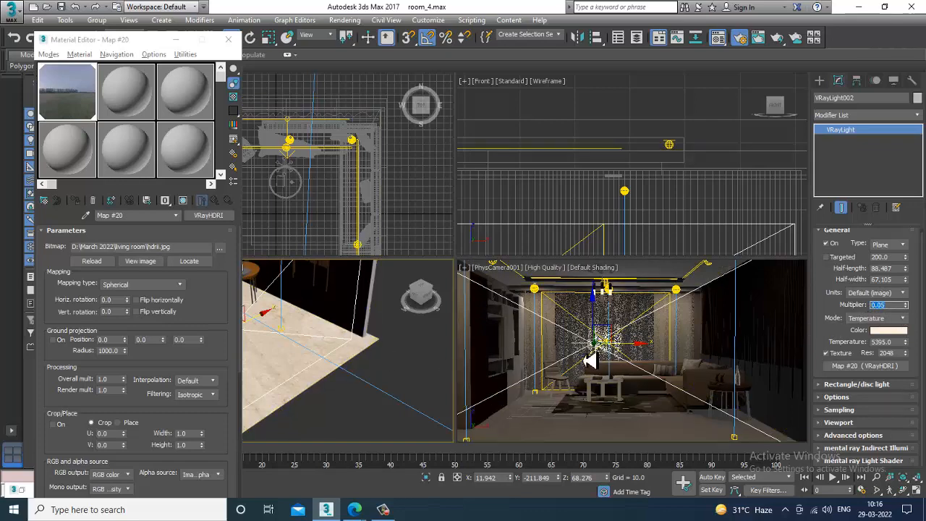
- Render the PhysCamera001 view again to check the VRayLight002 brightness, stop the render and close the frame buffer
{"action": "left_click", "coordinate": [590, 361]}
{"action": "key", "text": "alt+w"}
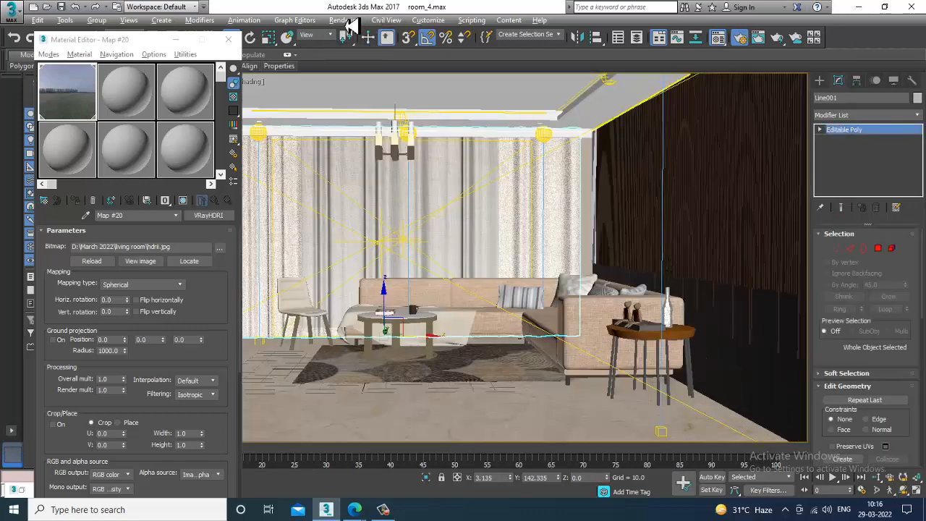
{"action": "left_click", "coordinate": [347, 36]}
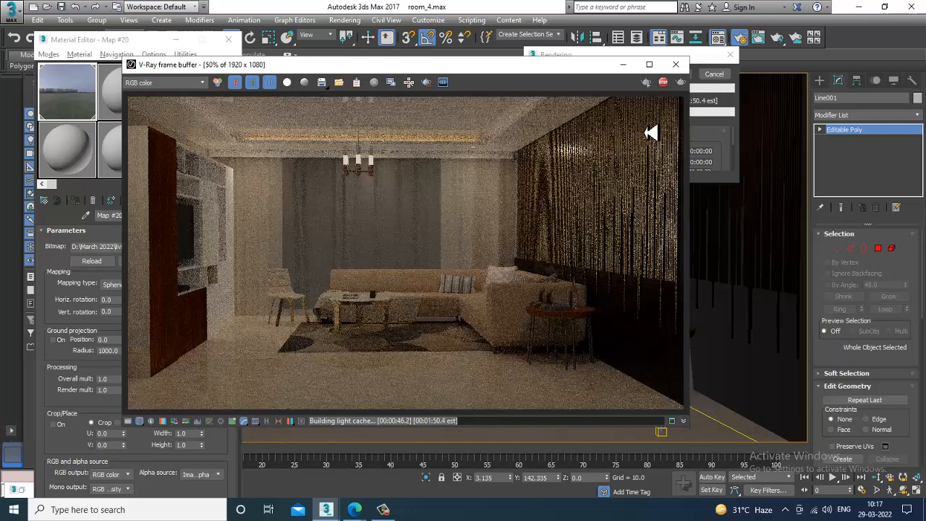
{"action": "left_click", "coordinate": [663, 82]}
{"action": "left_click", "coordinate": [676, 65]}
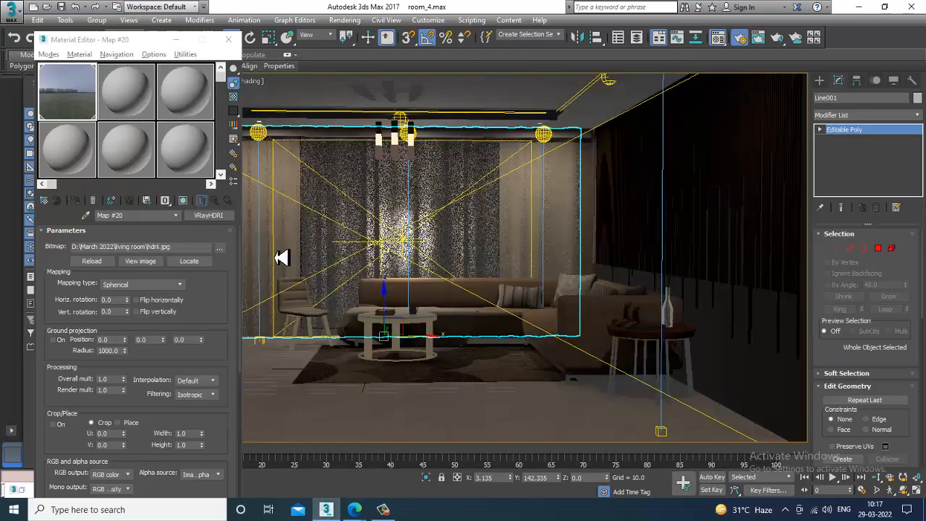
- Restore the four-view layout, select the VRayLight002 plane light and set its multiplier to 0.2
{"action": "key", "text": "alt+w"}
{"action": "left_click", "coordinate": [352, 345]}
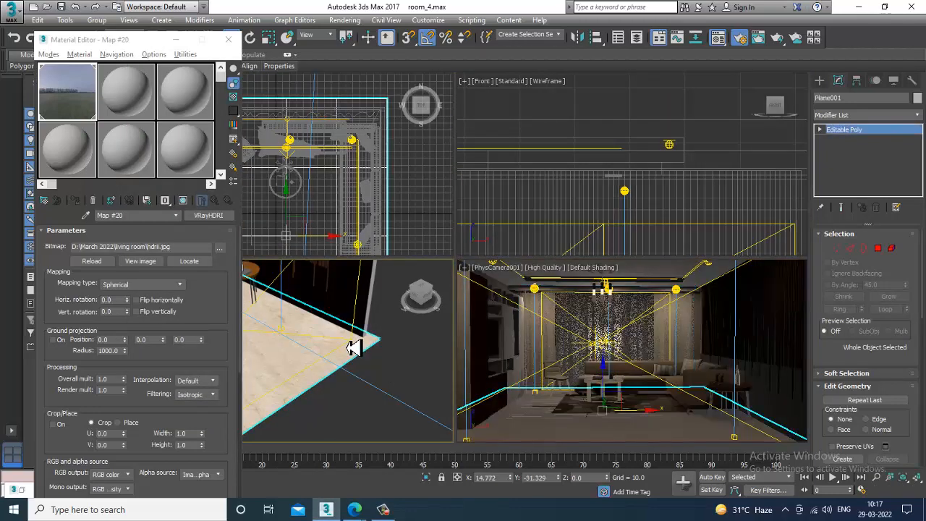
{"action": "left_click", "coordinate": [354, 341]}
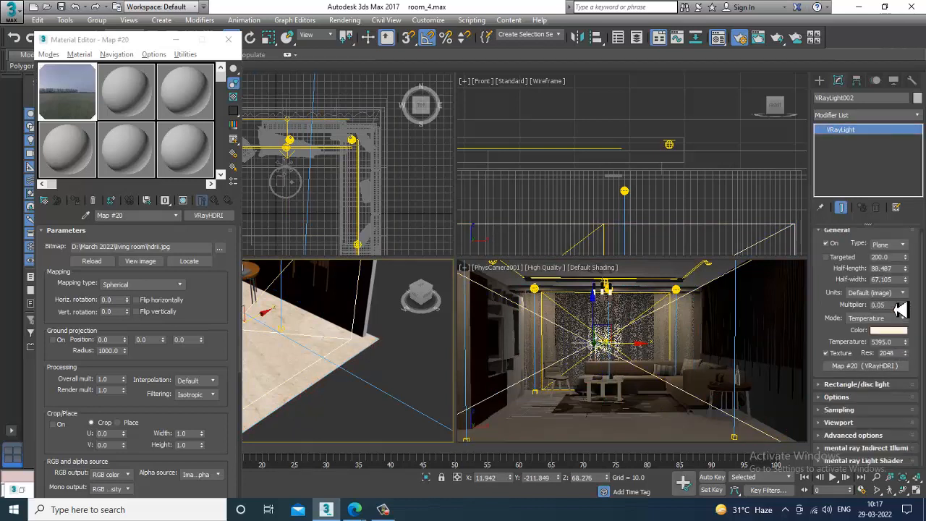
{"action": "double_click", "coordinate": [895, 306]}
{"action": "type", "text": "0."}
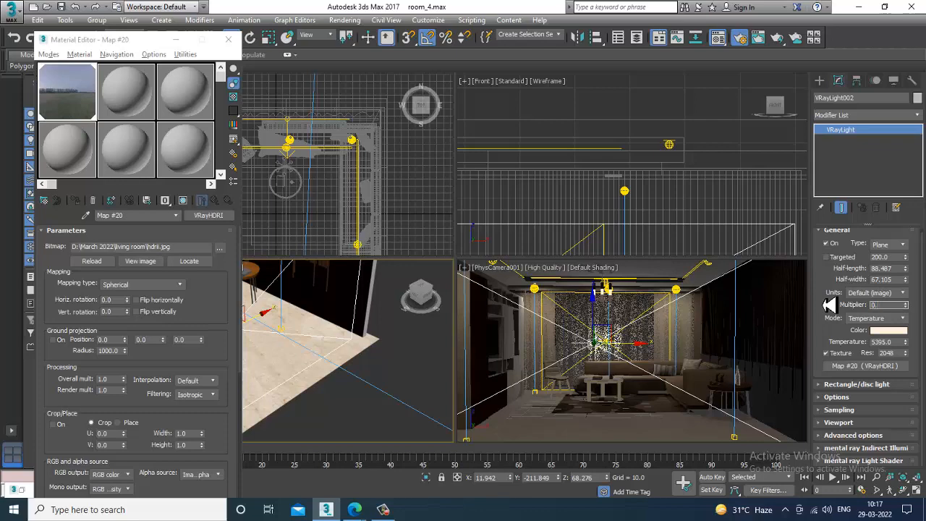
{"action": "type", "text": "2"}
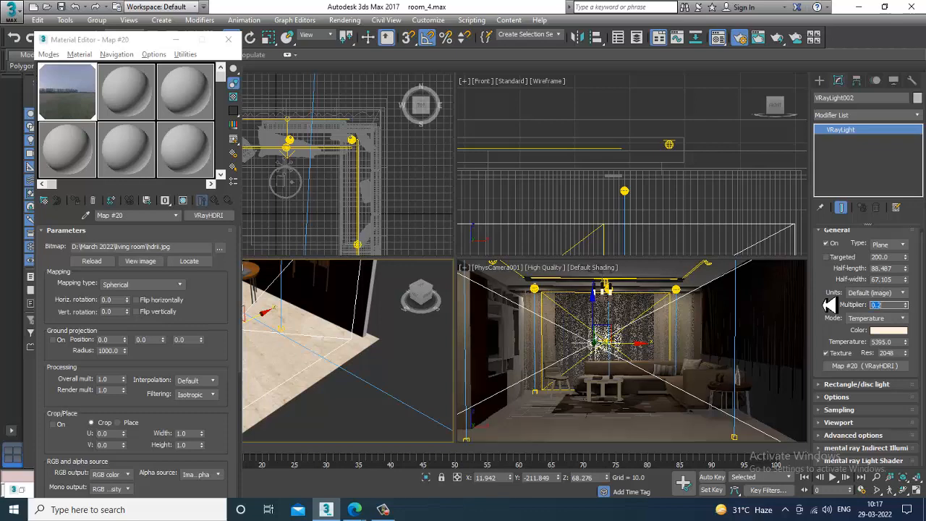
- Render the maximized PhysCamera001 view to check the brighter VRayLight002 and close the frame buffer
{"action": "left_click", "coordinate": [713, 363]}
{"action": "key", "text": "alt+w"}
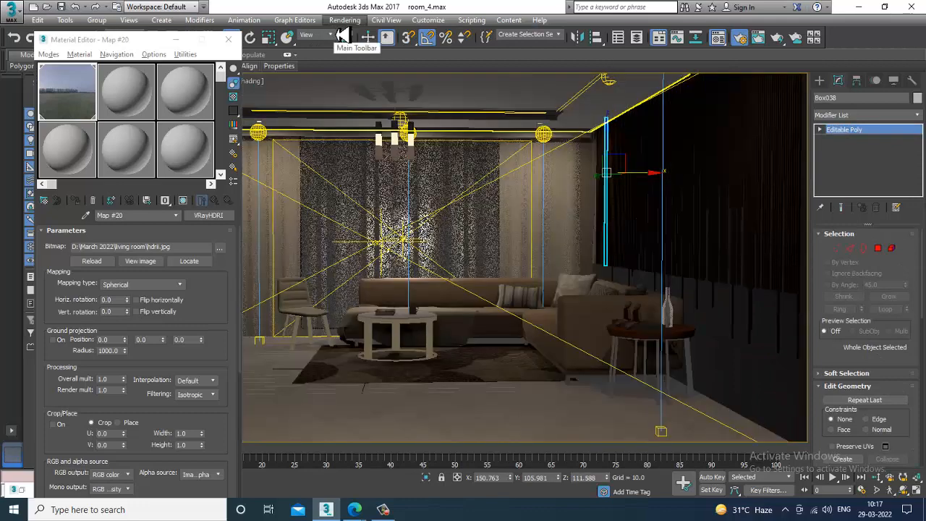
{"action": "left_click", "coordinate": [345, 20]}
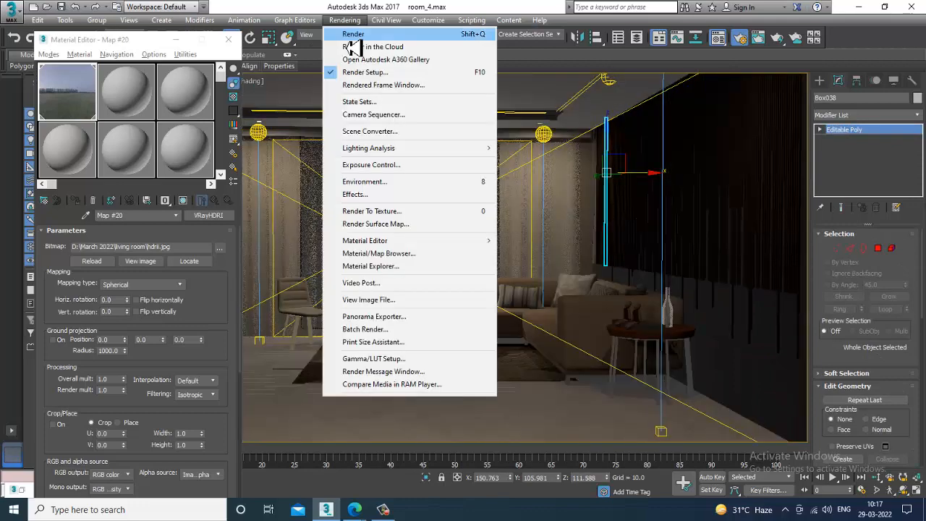
{"action": "left_click", "coordinate": [346, 32]}
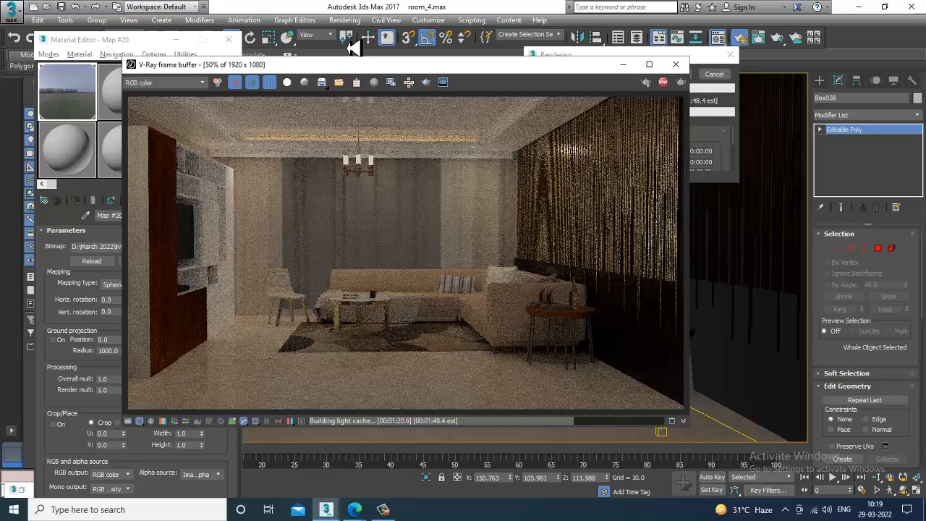
{"action": "left_click", "coordinate": [675, 63]}
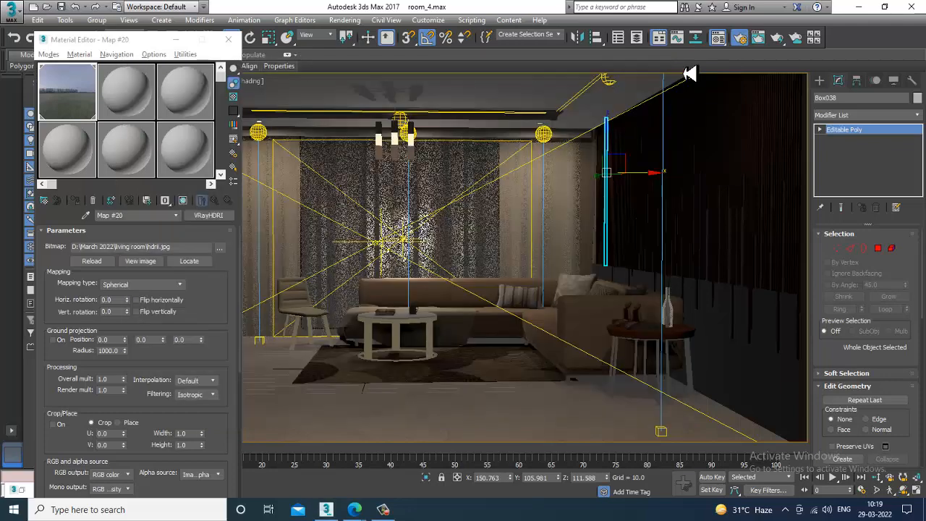
- Assign the Map #20 VRayHDRI map as an instance to the scene's environment map and close the environment settings
{"action": "left_click", "coordinate": [344, 20]}
{"action": "left_click", "coordinate": [437, 181]}
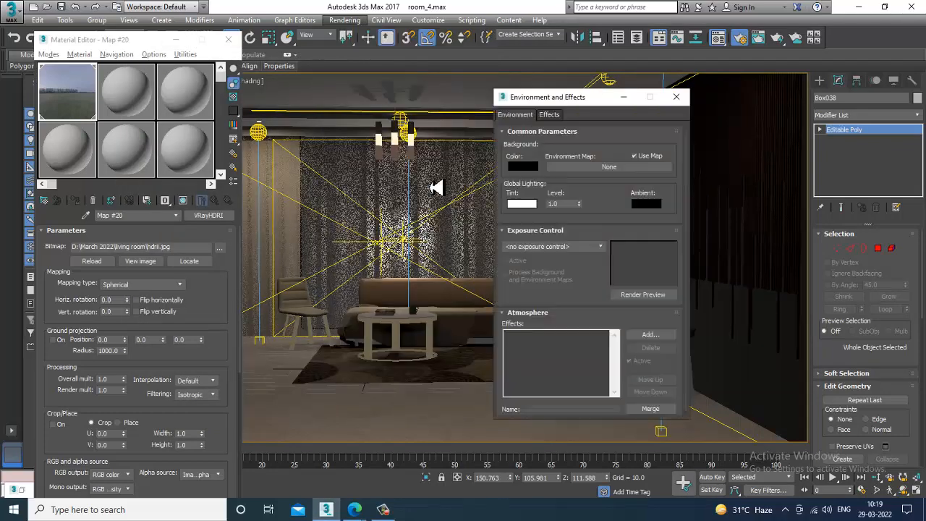
{"action": "left_click_drag", "start_coordinate": [75, 100], "coordinate": [615, 168]}
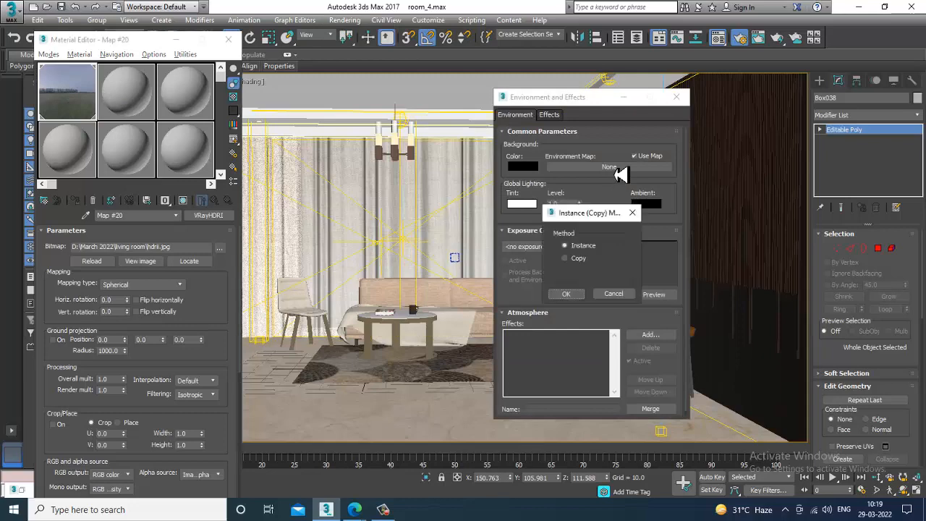
{"action": "left_click", "coordinate": [571, 293]}
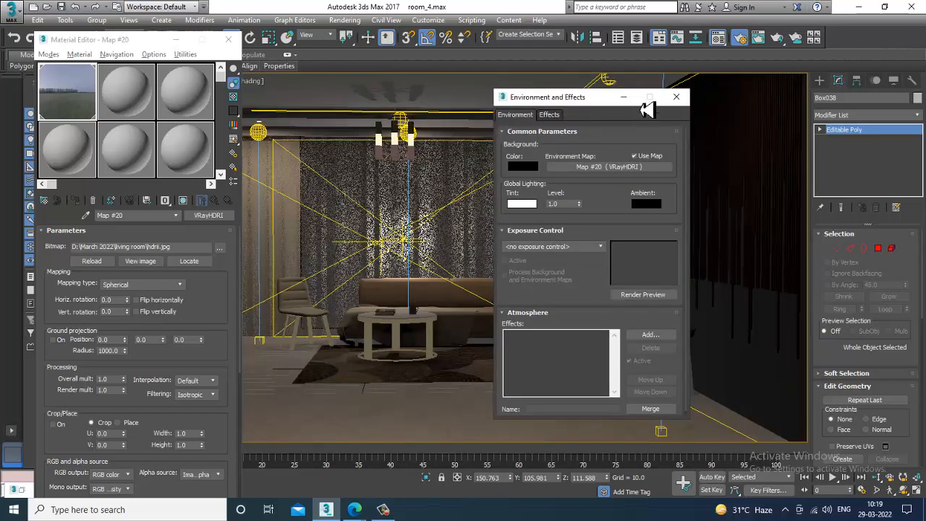
{"action": "key", "text": "8"}
- Test-render the camera view with the HDRI environment background and close the frame buffer
{"action": "left_click", "coordinate": [344, 19]}
{"action": "left_click", "coordinate": [362, 35]}
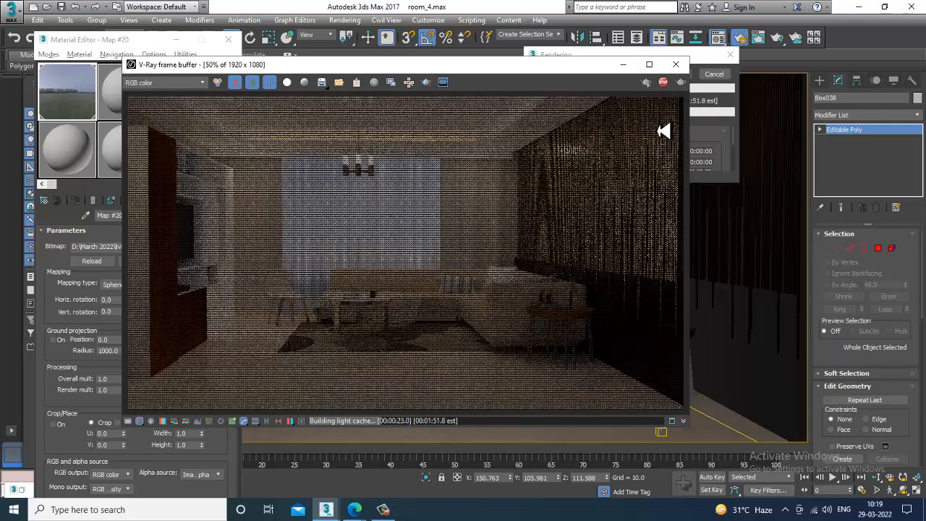
{"action": "left_click", "coordinate": [676, 67]}
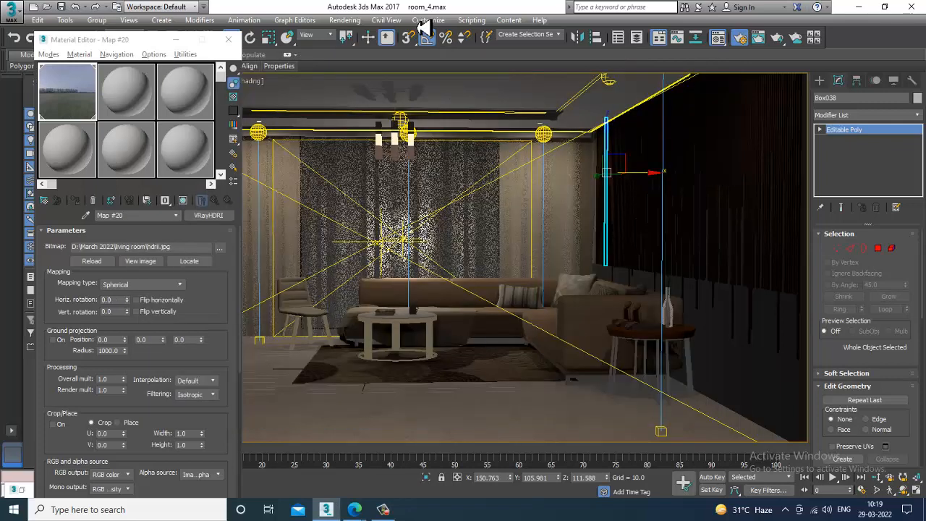
- Clear the VRayHDRI map from the environment map slot and minimize the environment settings
{"action": "left_click", "coordinate": [353, 19]}
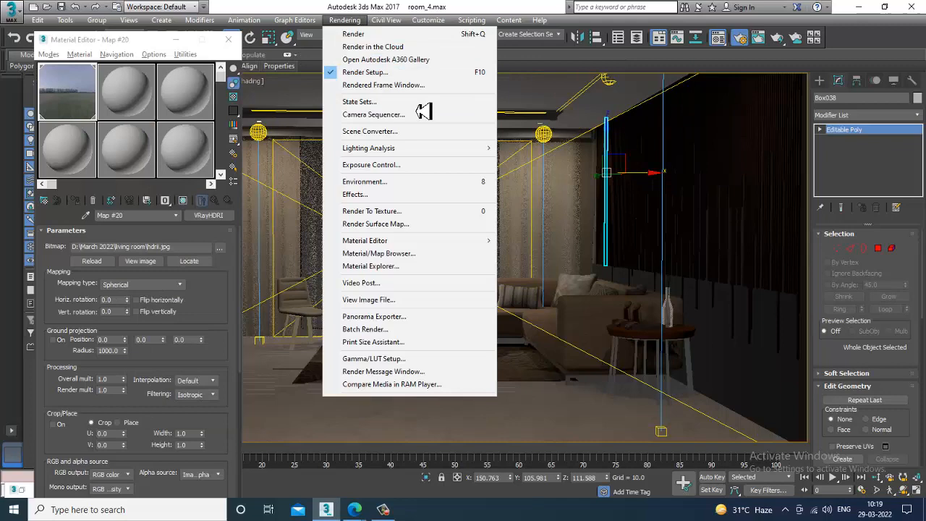
{"action": "left_click", "coordinate": [423, 186]}
{"action": "right_click", "coordinate": [594, 167]}
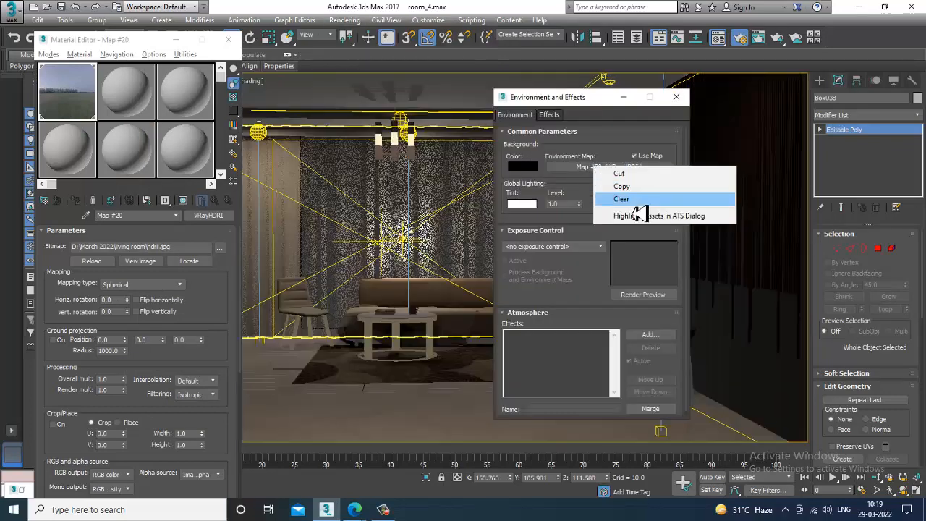
{"action": "left_click", "coordinate": [635, 202]}
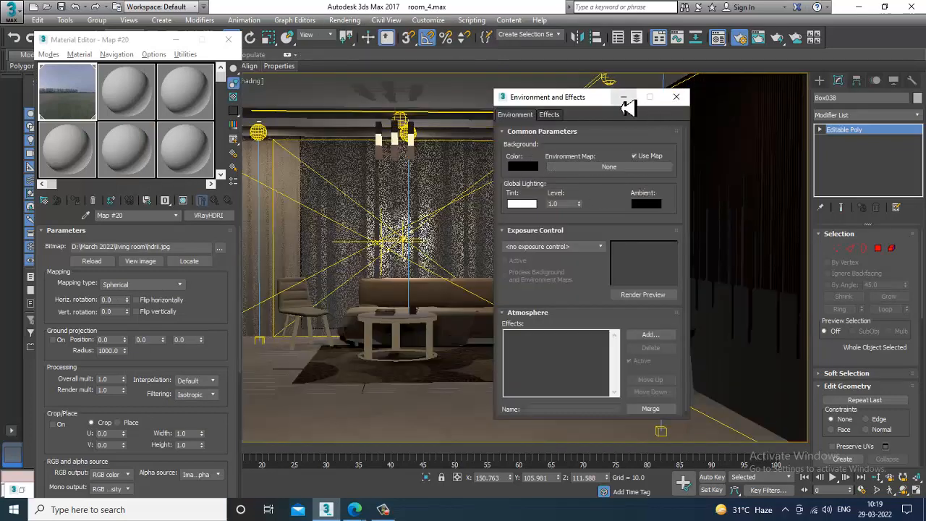
{"action": "left_click", "coordinate": [625, 98]}
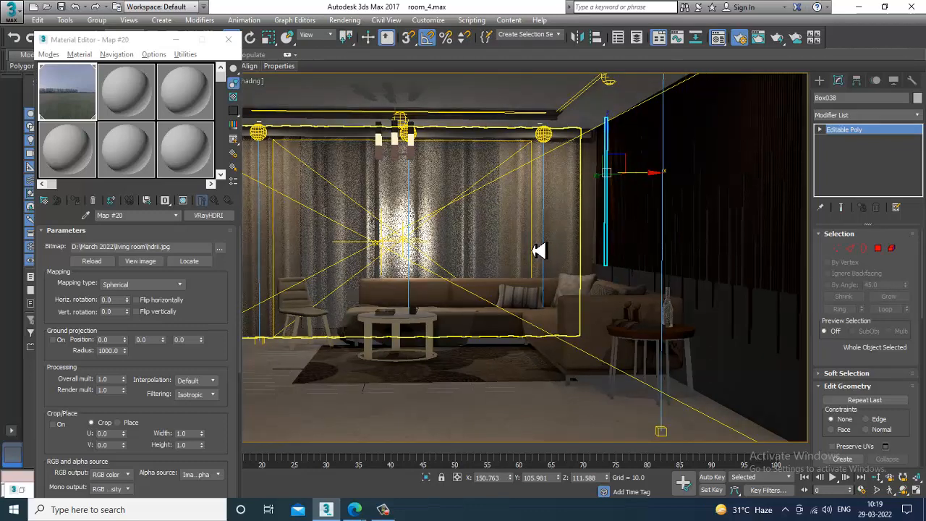
- Select the VRayLight001 plane light at the curtains and assign the Map #20 VRayHDRI map as its instanced texture
{"action": "left_click", "coordinate": [539, 250]}
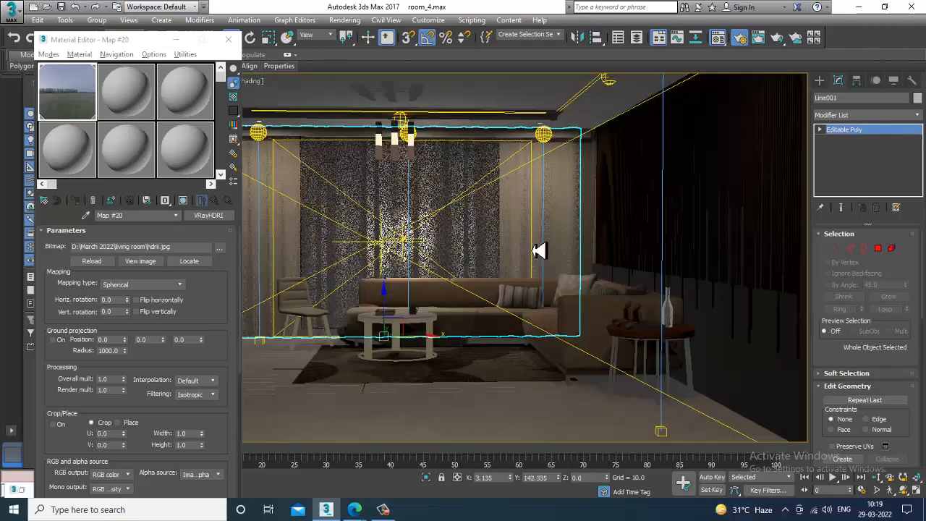
{"action": "left_click", "coordinate": [538, 251]}
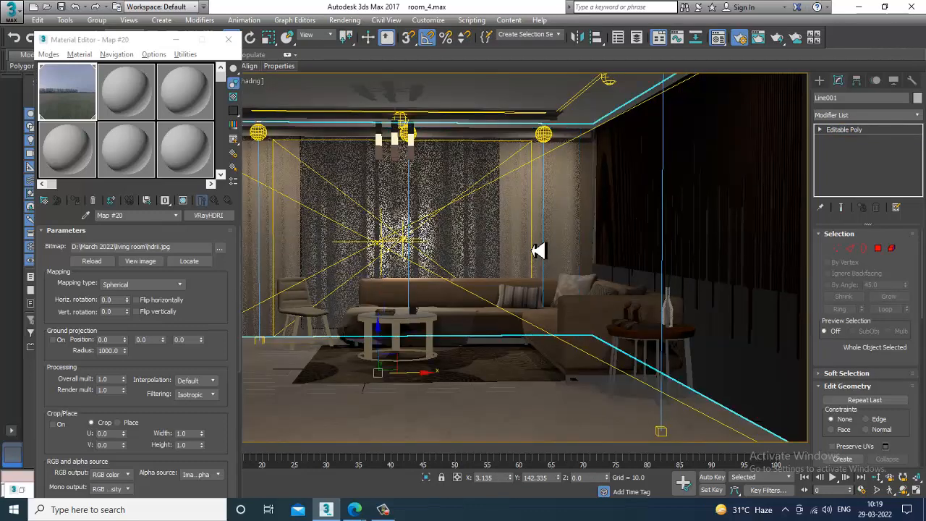
{"action": "left_click", "coordinate": [538, 250]}
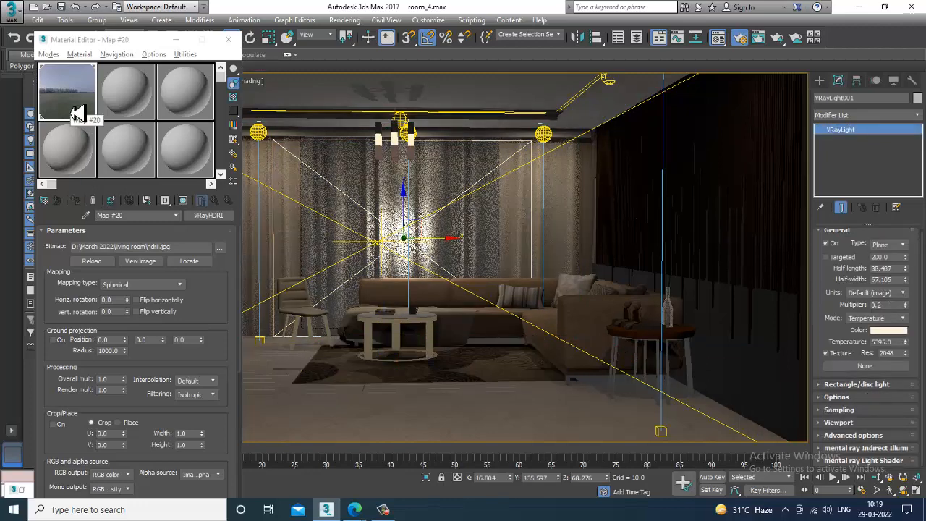
{"action": "left_click_drag", "start_coordinate": [72, 105], "coordinate": [872, 370]}
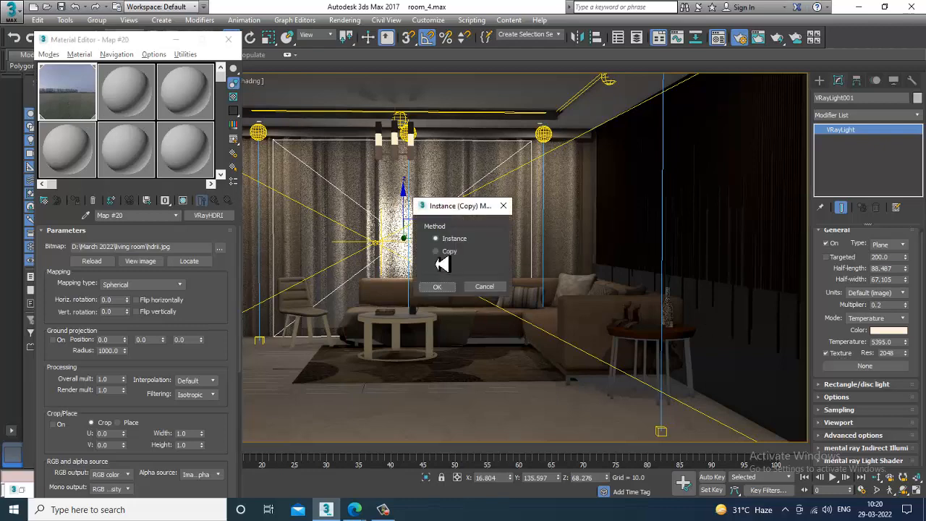
{"action": "left_click", "coordinate": [437, 290]}
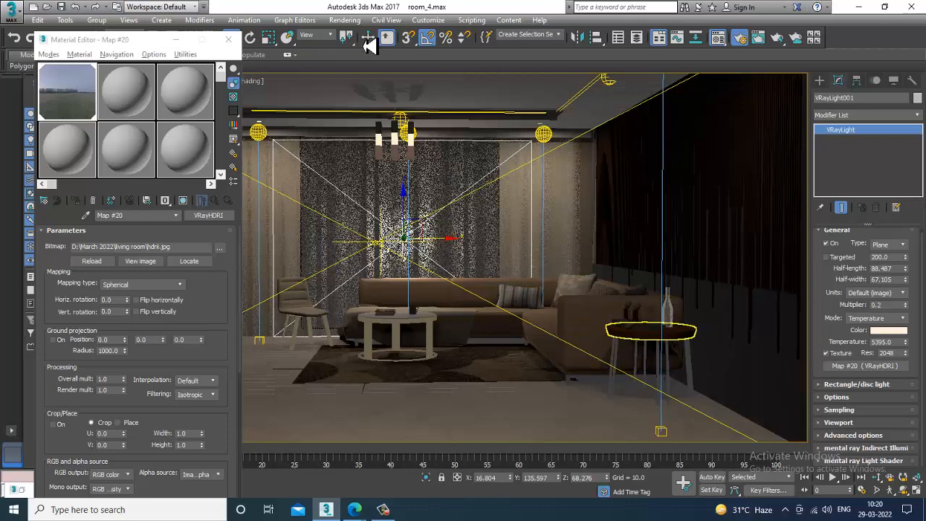
- Render the camera view to check the HDRI-textured VRayLight001, stop the render and close the frame buffer
{"action": "left_click", "coordinate": [346, 21]}
{"action": "left_click", "coordinate": [353, 34]}
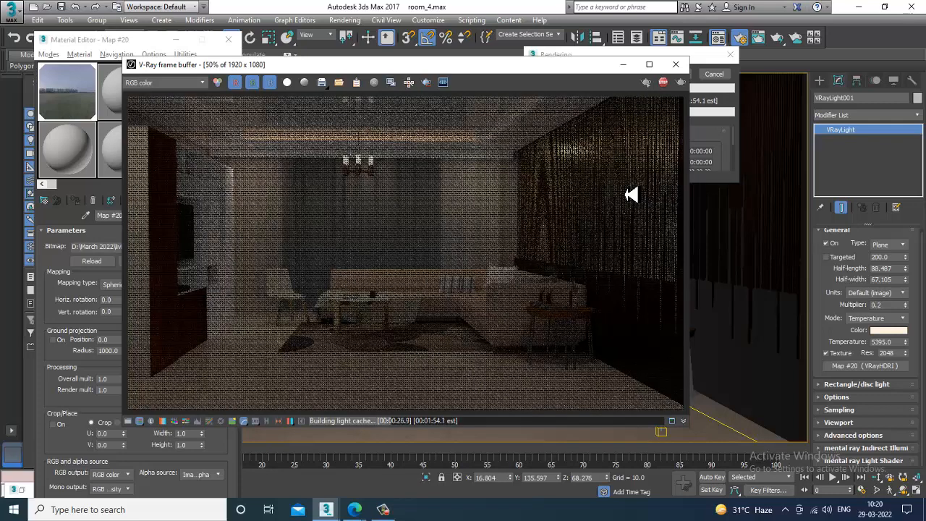
{"action": "key", "text": "Escape"}
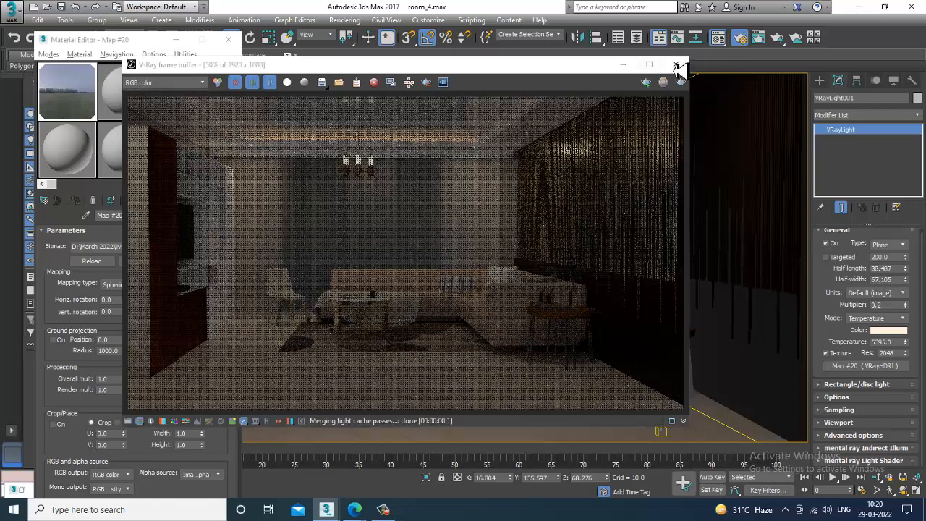
{"action": "left_click", "coordinate": [675, 65]}
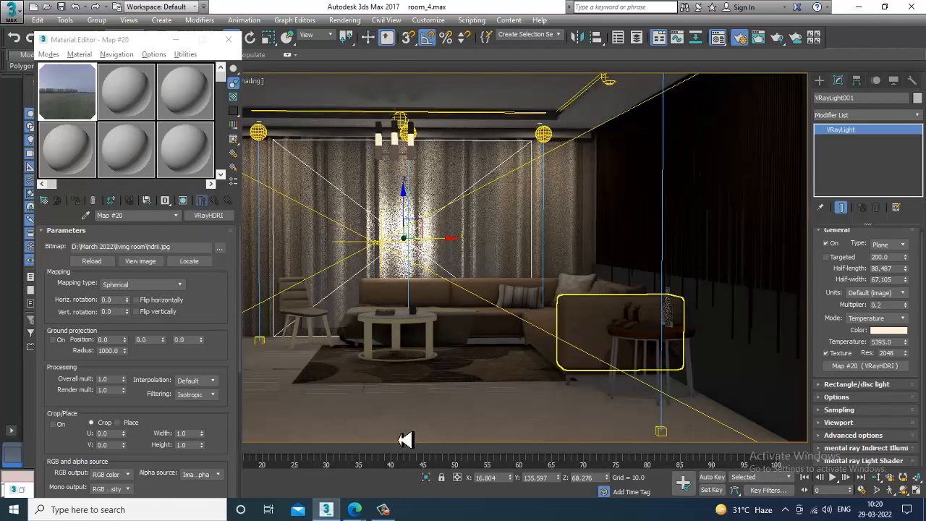
- Select VRayLight002 in the four-view layout, disable its shadow casting and set its multiplier to 0.4
{"action": "key", "text": "alt+w"}
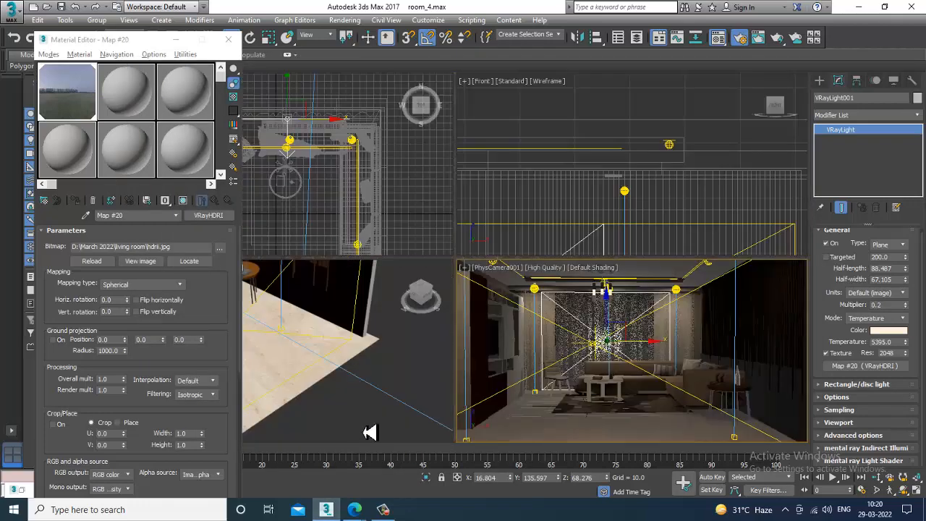
{"action": "left_click", "coordinate": [346, 355]}
{"action": "left_click", "coordinate": [346, 356]}
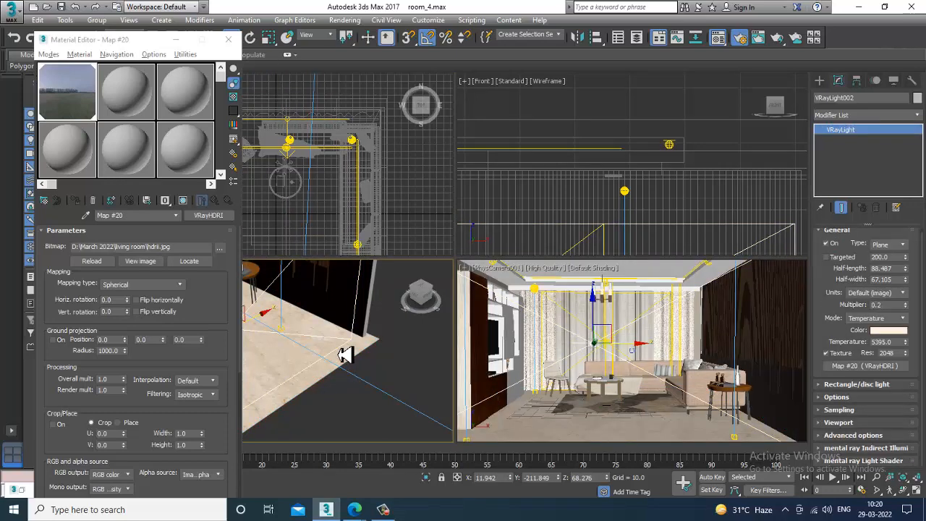
{"action": "left_click", "coordinate": [836, 397]}
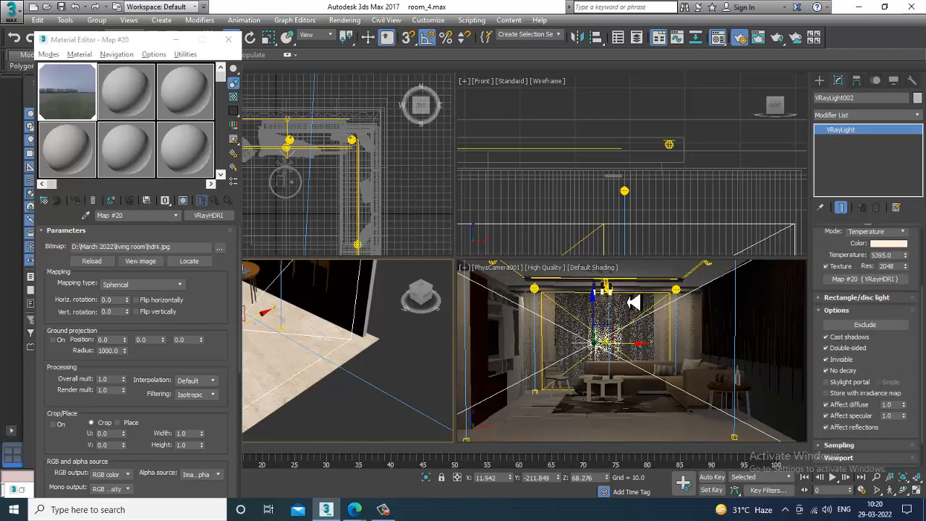
{"action": "left_click", "coordinate": [834, 340]}
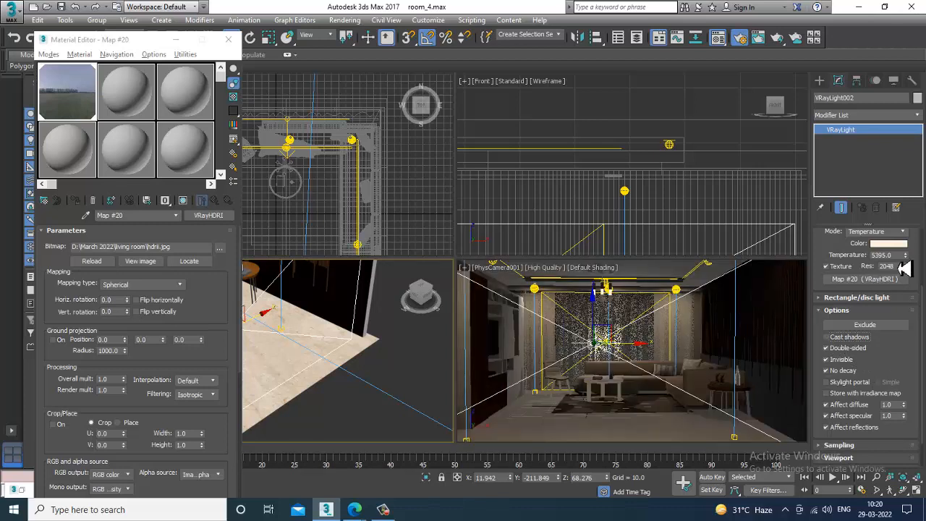
{"action": "scroll", "coordinate": [829, 276], "scroll_direction": "up", "scroll_amount": 1}
{"action": "scroll", "coordinate": [829, 286], "scroll_direction": "up", "scroll_amount": 3}
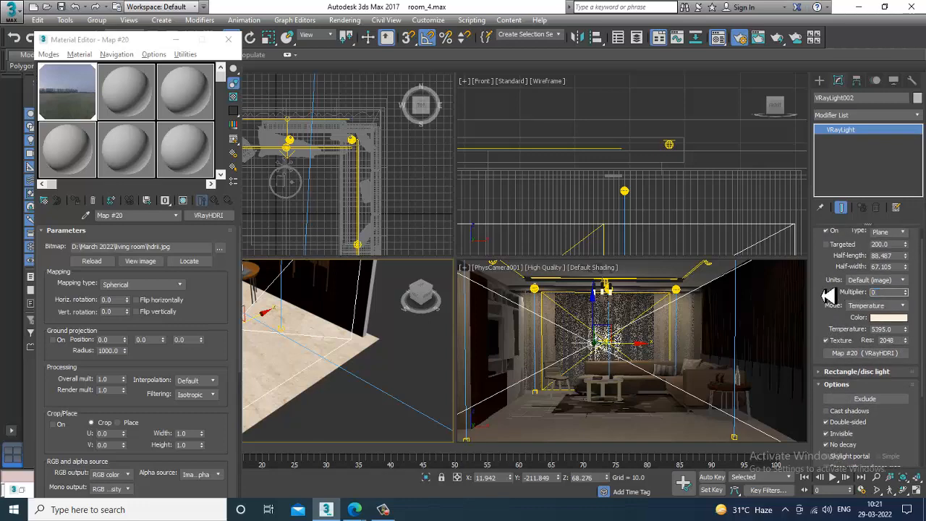
{"action": "key", "text": "Return"}
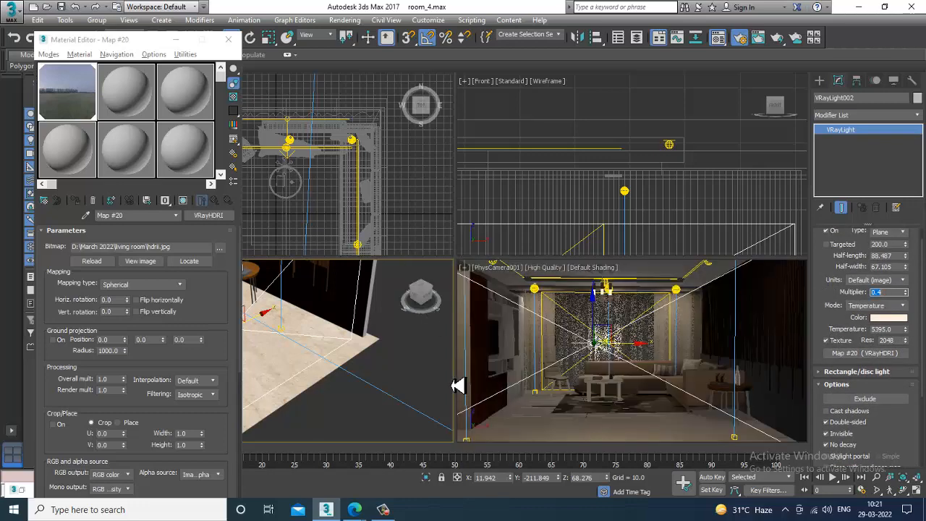
- Render the maximized PhysCamera001 view to check the shadowless VRayLight002 and close the frame buffer
{"action": "left_click", "coordinate": [537, 356]}
{"action": "key", "text": "alt+w"}
{"action": "left_click", "coordinate": [344, 19]}
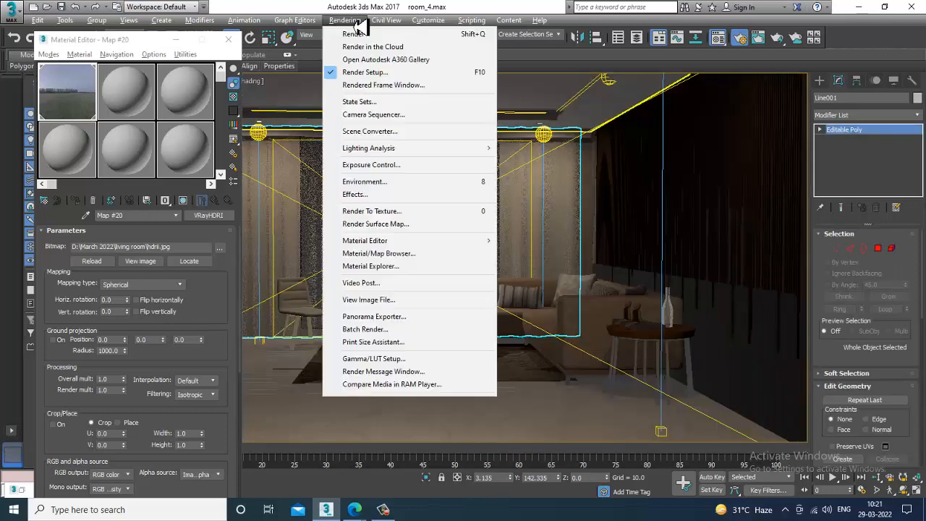
{"action": "left_click", "coordinate": [373, 35]}
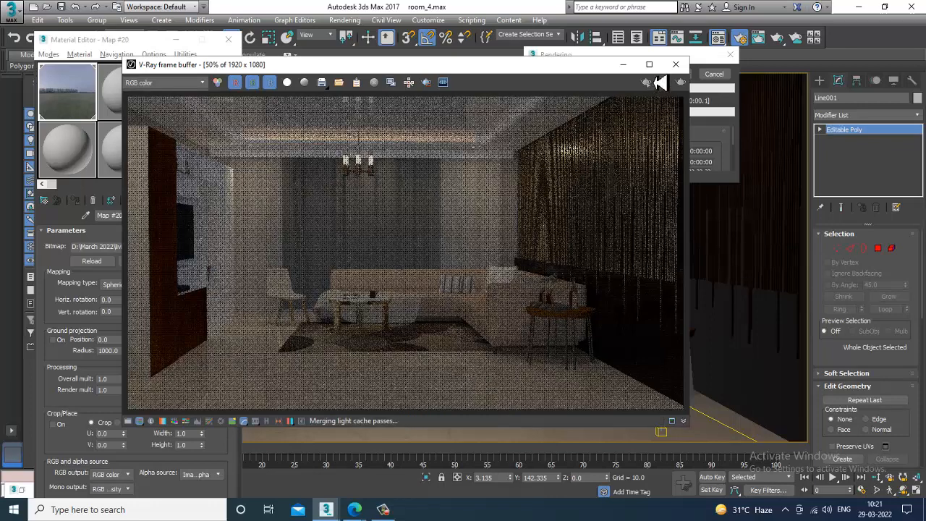
{"action": "left_click", "coordinate": [676, 67]}
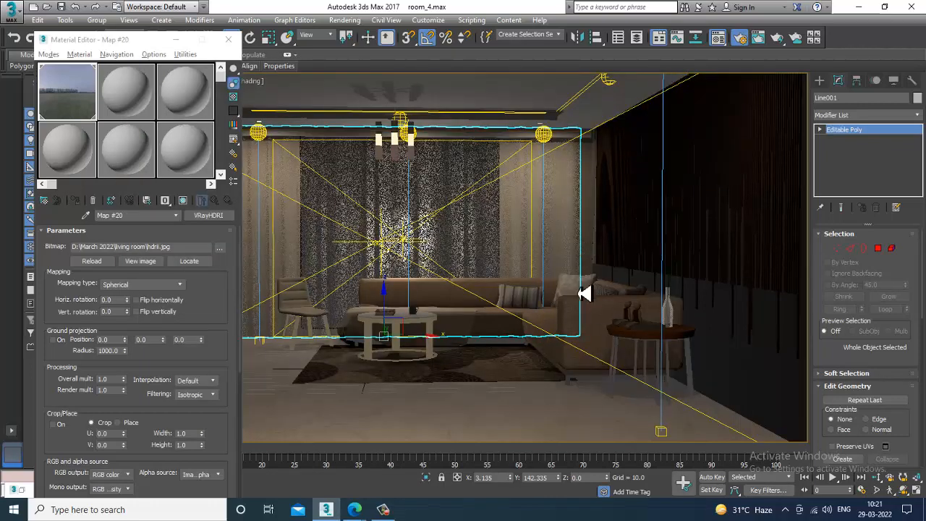
- Select the VRayLight001 plane light at the curtains and clear the Map #20 VRayHDRI map from its texture slot
{"action": "left_click", "coordinate": [539, 218]}
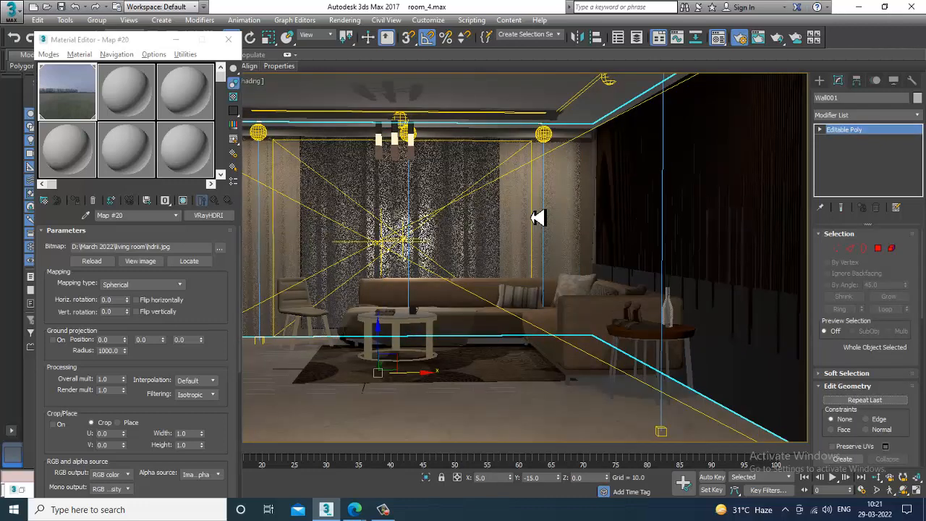
{"action": "left_click", "coordinate": [539, 218]}
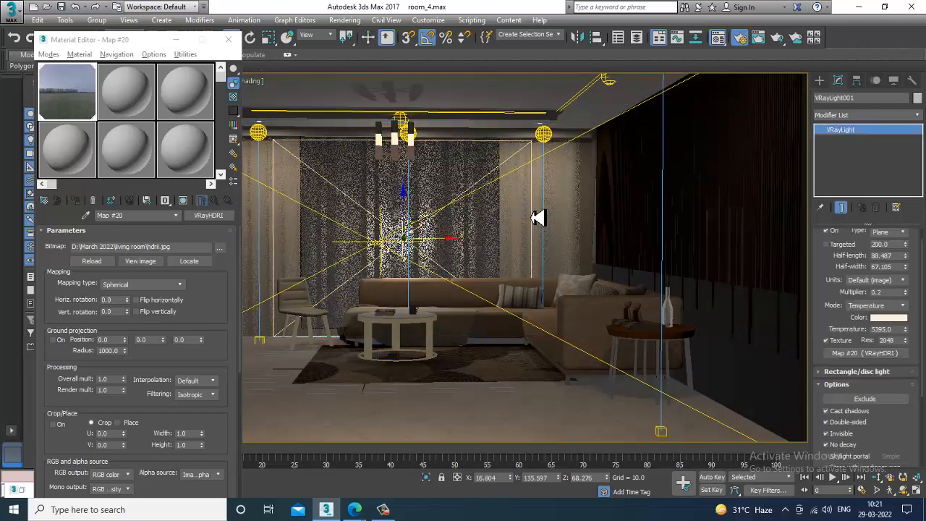
{"action": "right_click", "coordinate": [869, 357]}
{"action": "left_click", "coordinate": [811, 387]}
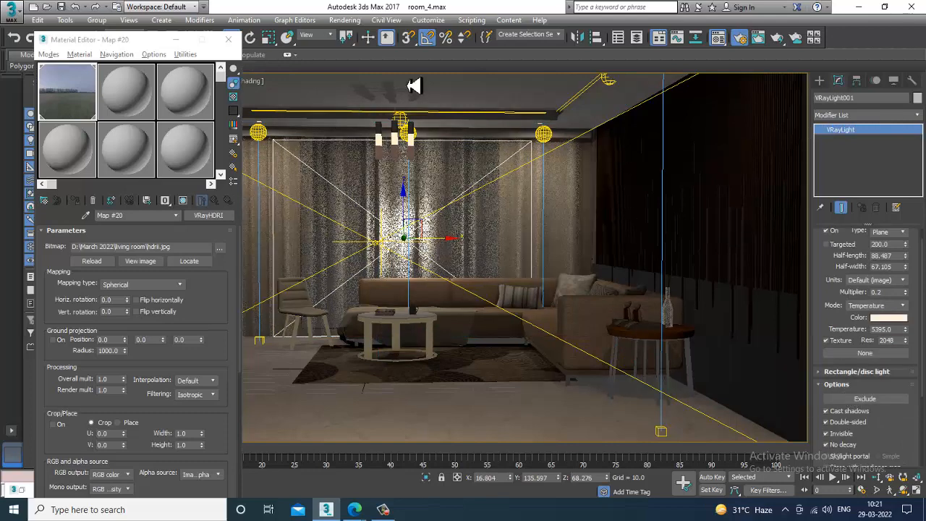
- Render the camera view to check VRayLight001 without its HDRI texture and close the frame buffer
{"action": "left_click", "coordinate": [346, 20]}
{"action": "left_click", "coordinate": [347, 34]}
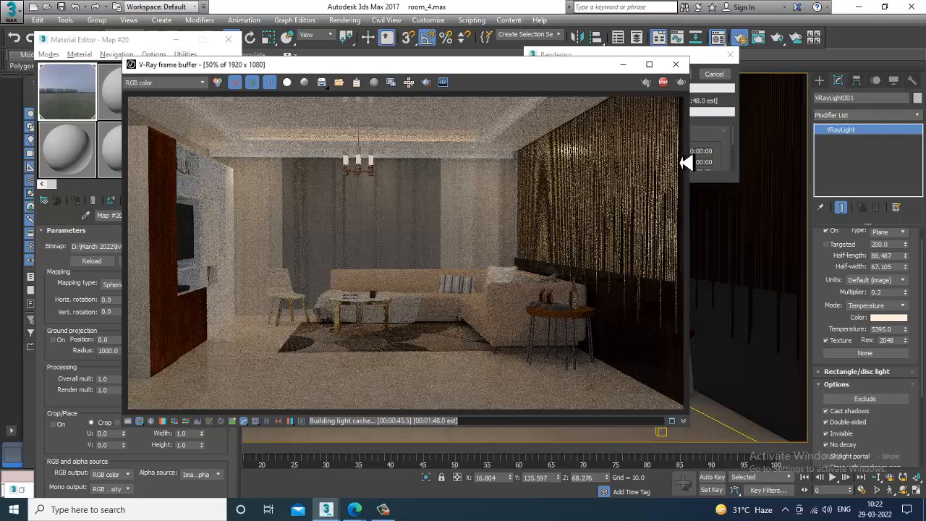
{"action": "left_click", "coordinate": [676, 64]}
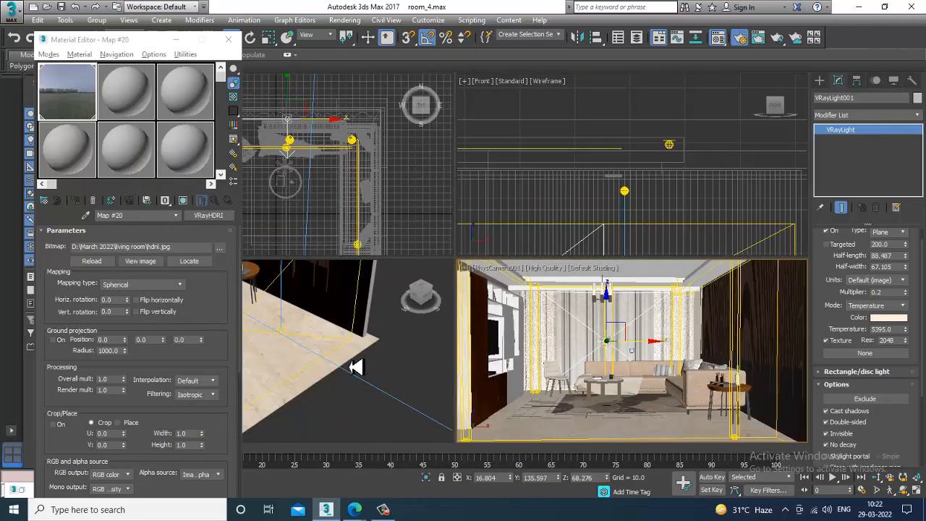
- Select VRayLight002 in the perspective view of the four-view layout and set its multiplier to 0.2
{"action": "left_click", "coordinate": [354, 349]}
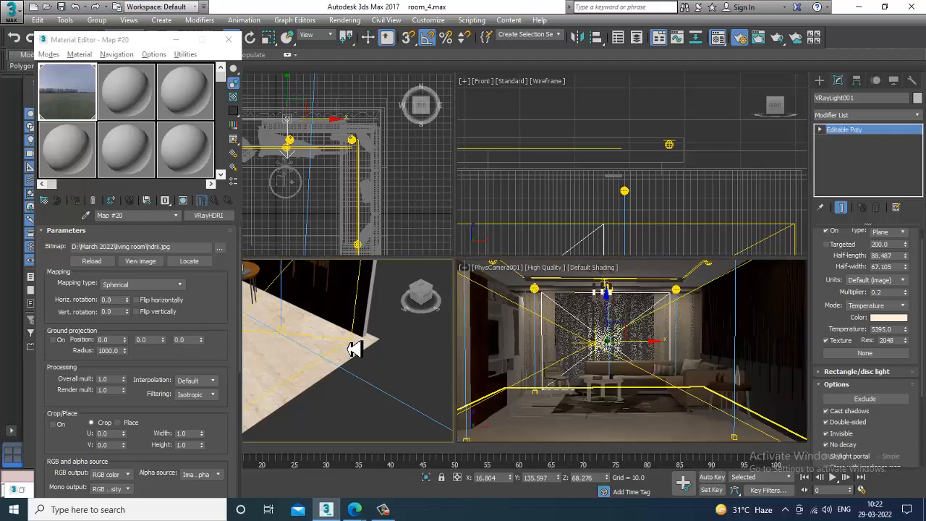
{"action": "left_click", "coordinate": [349, 349]}
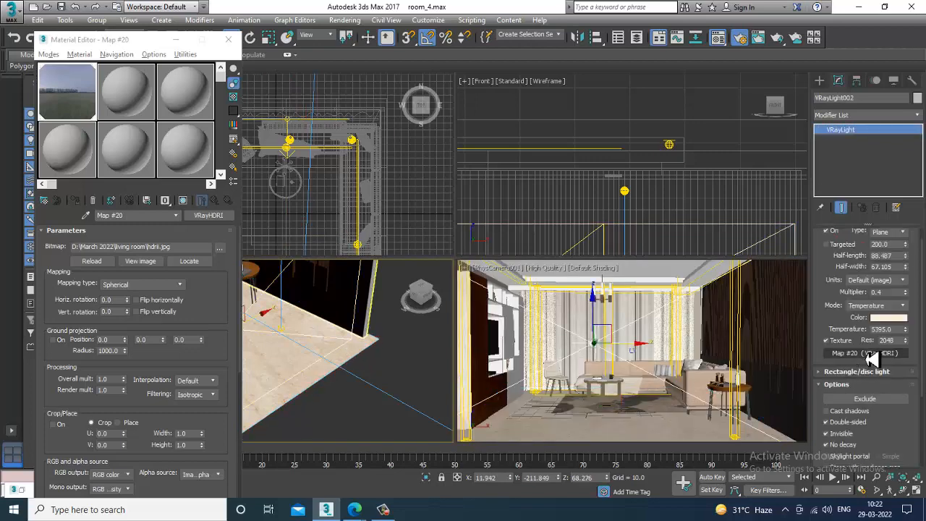
{"action": "left_click_drag", "start_coordinate": [891, 294], "coordinate": [866, 298]}
{"action": "type", "text": "0."}
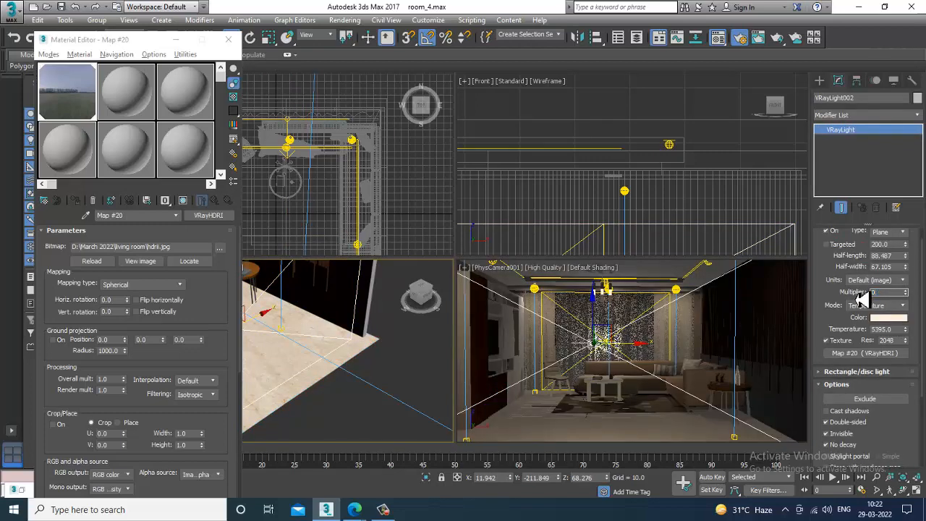
{"action": "type", "text": "2"}
{"action": "key", "text": "Return"}
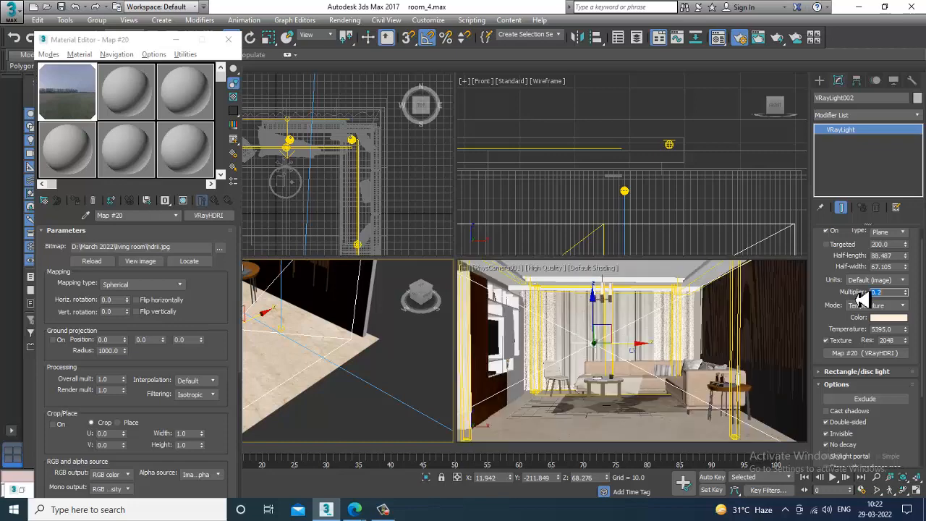
- Maximize the PhysCamera001 view and render it to check the dimmer VRayLight002
{"action": "left_click", "coordinate": [550, 347]}
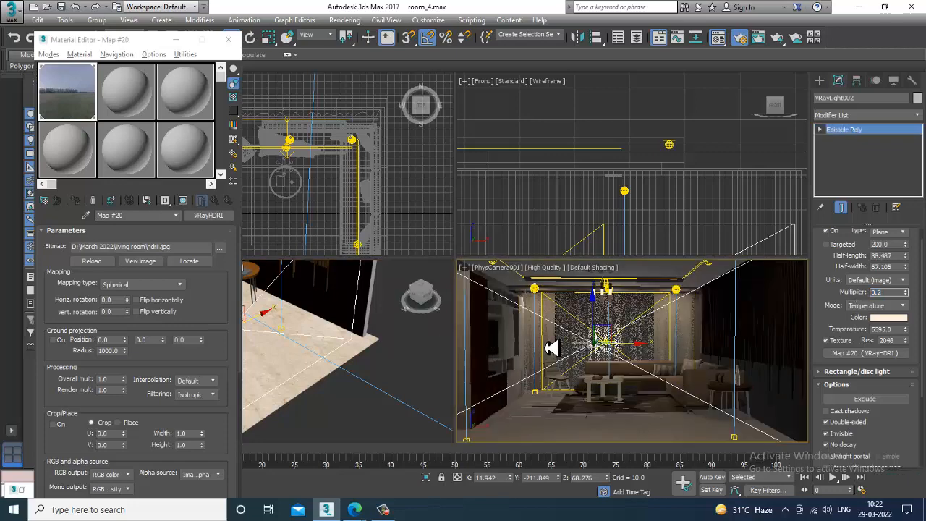
{"action": "key", "text": "alt+w"}
{"action": "left_click", "coordinate": [345, 19]}
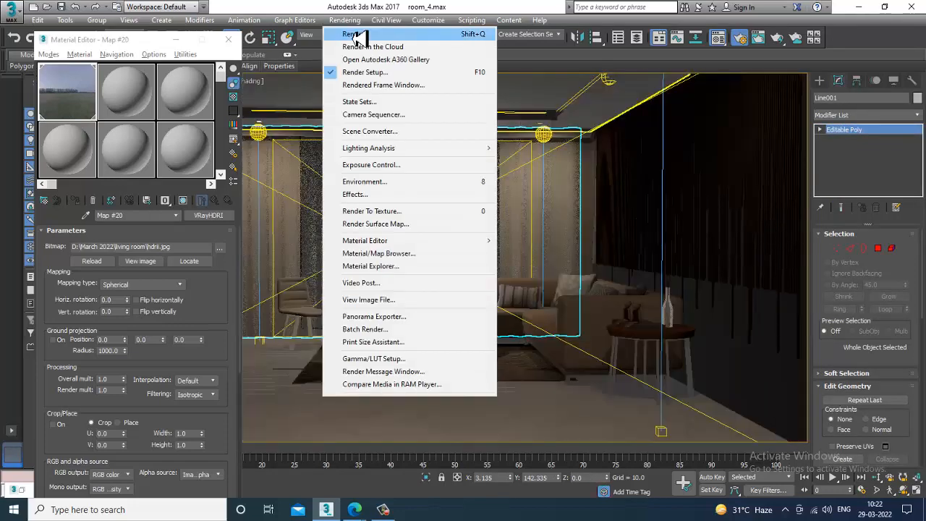
{"action": "left_click", "coordinate": [360, 35]}
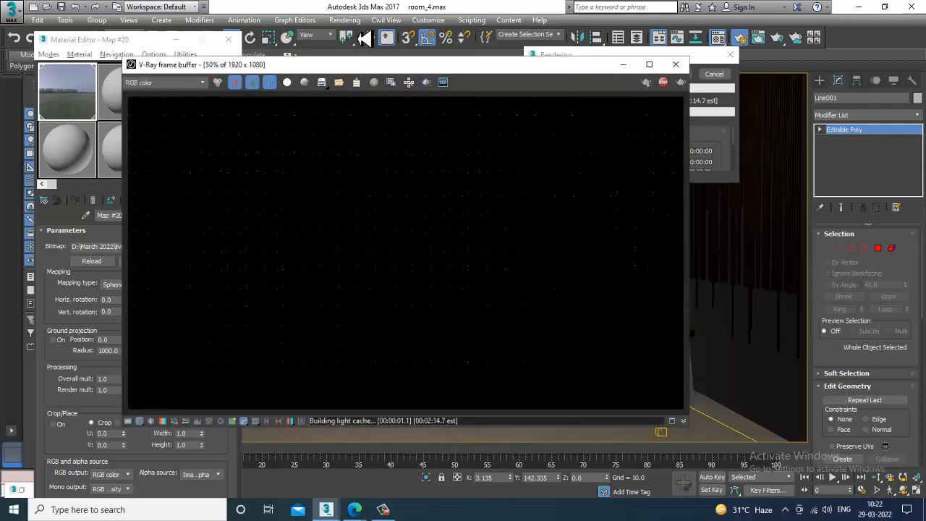